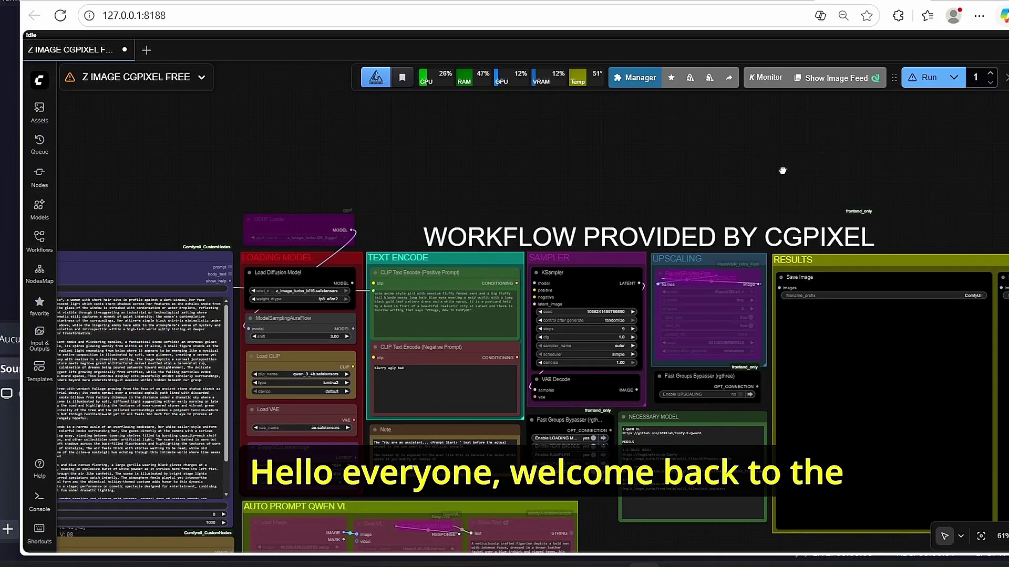
pyautogui.hscroll(2, 759, 155)
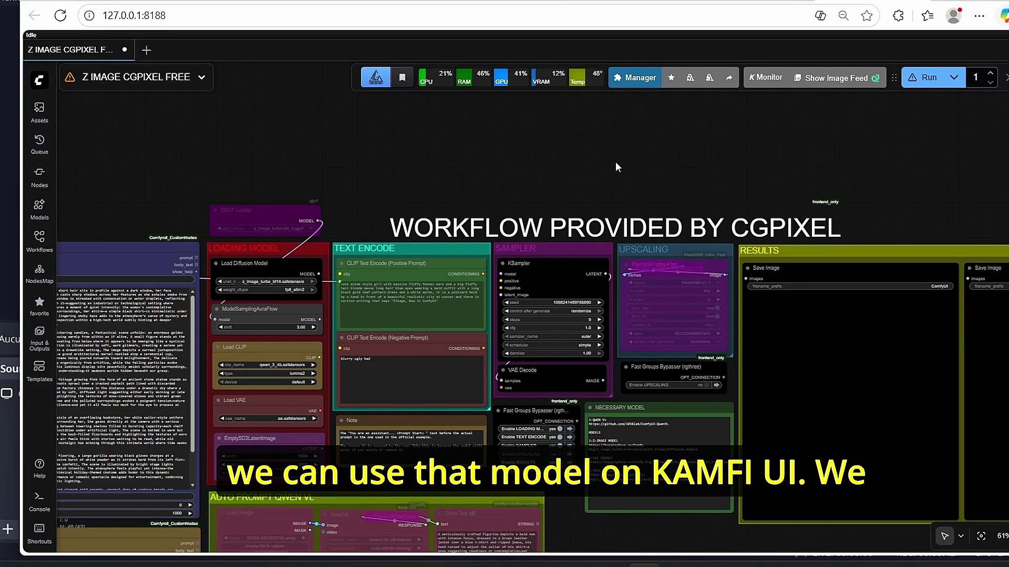
pyautogui.scroll(3, 616, 161)
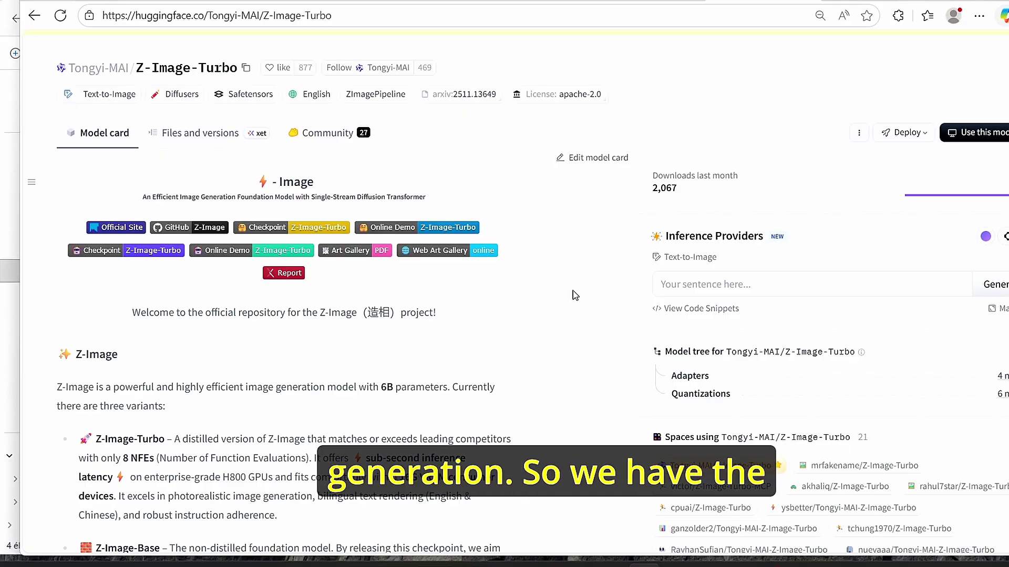
# - Read the Z-Image-Turbo model card's descriptions of the Turbo, Base and Edit variants and its Model Zoo table
pyautogui.scroll(-3, 575, 295)
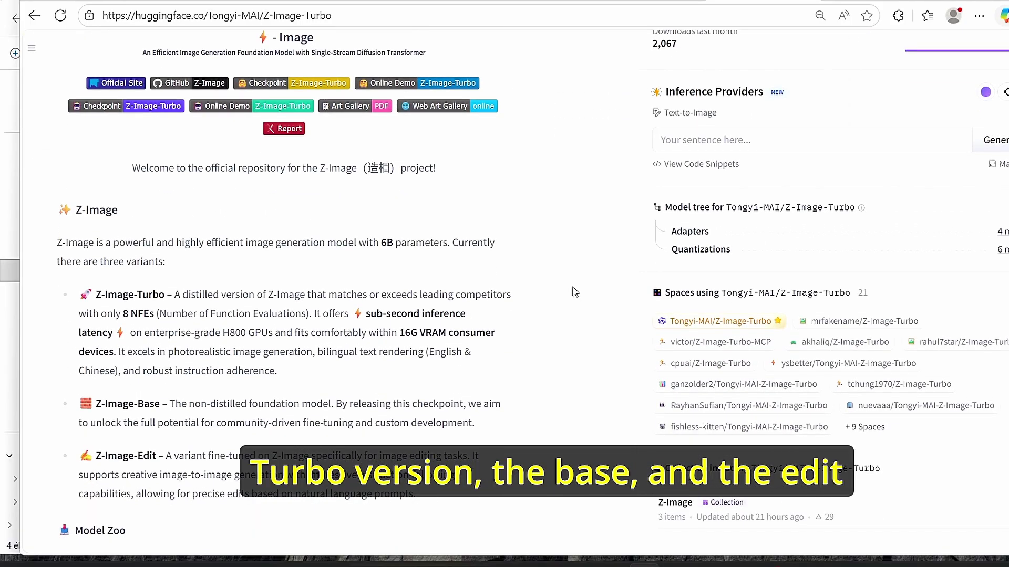
pyautogui.scroll(-4, 215, 472)
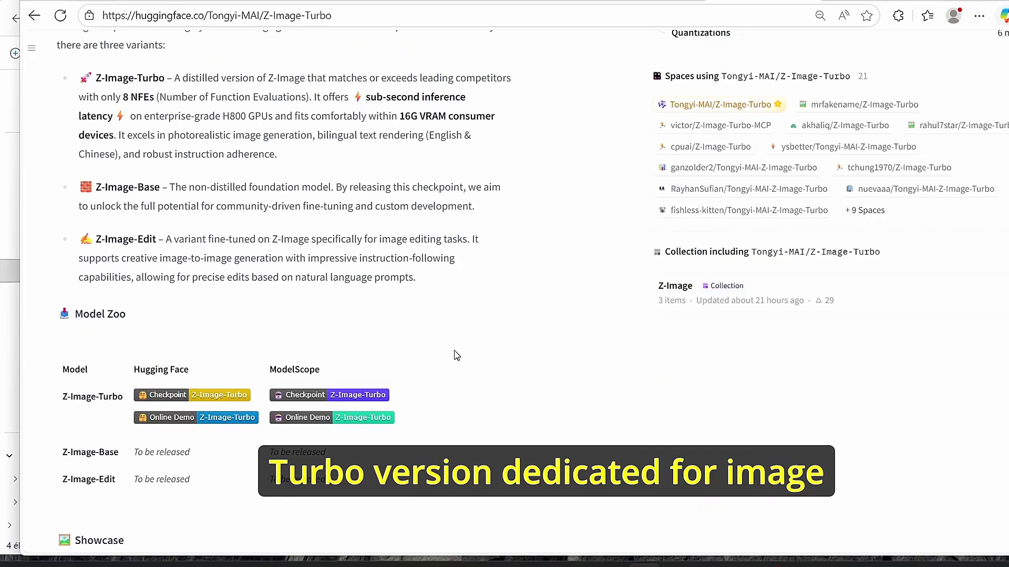
pyautogui.scroll(5, 456, 356)
pyautogui.scroll(-3, 152, 257)
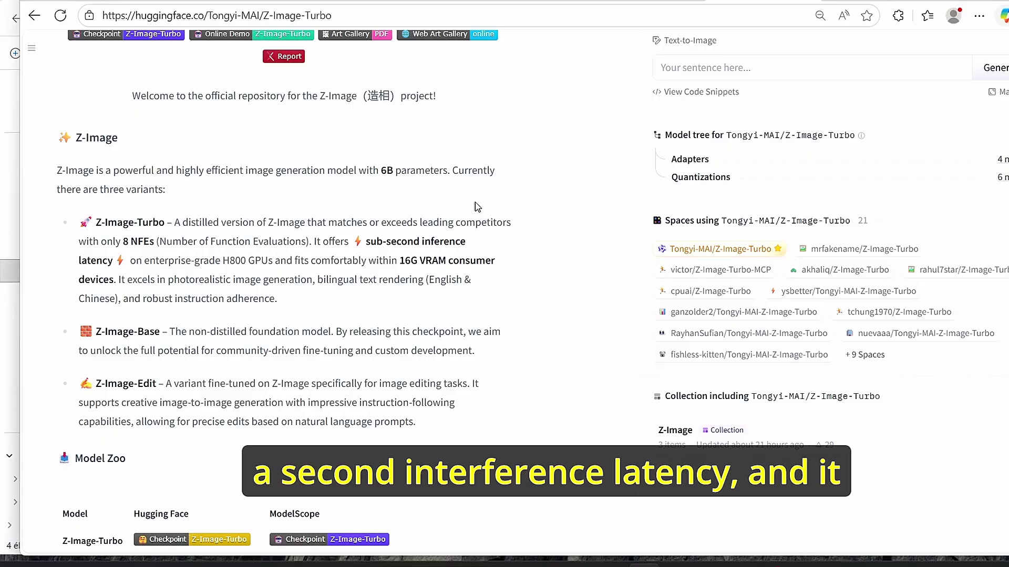
pyautogui.scroll(-1, 311, 238)
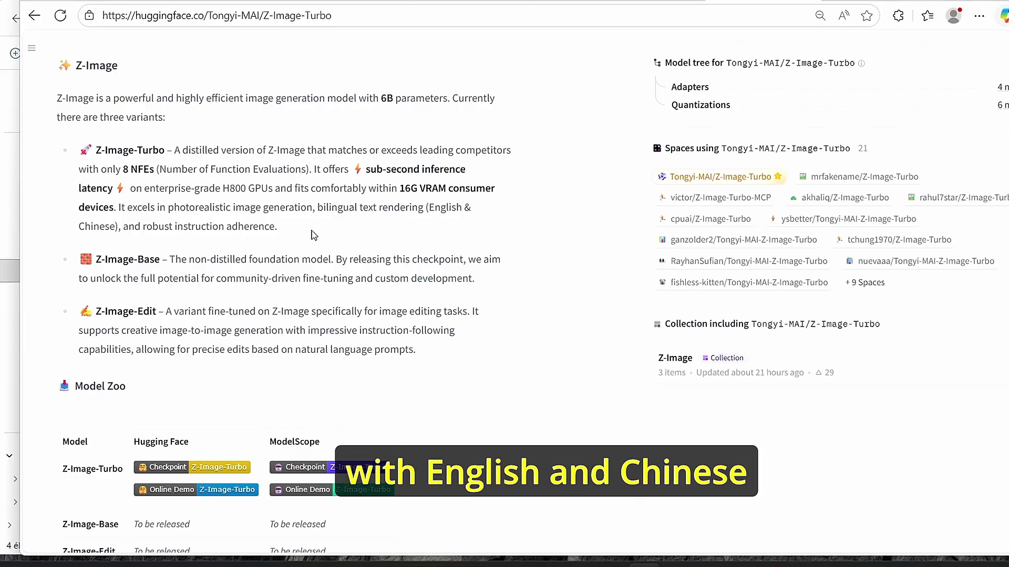
pyautogui.scroll(-3, 311, 235)
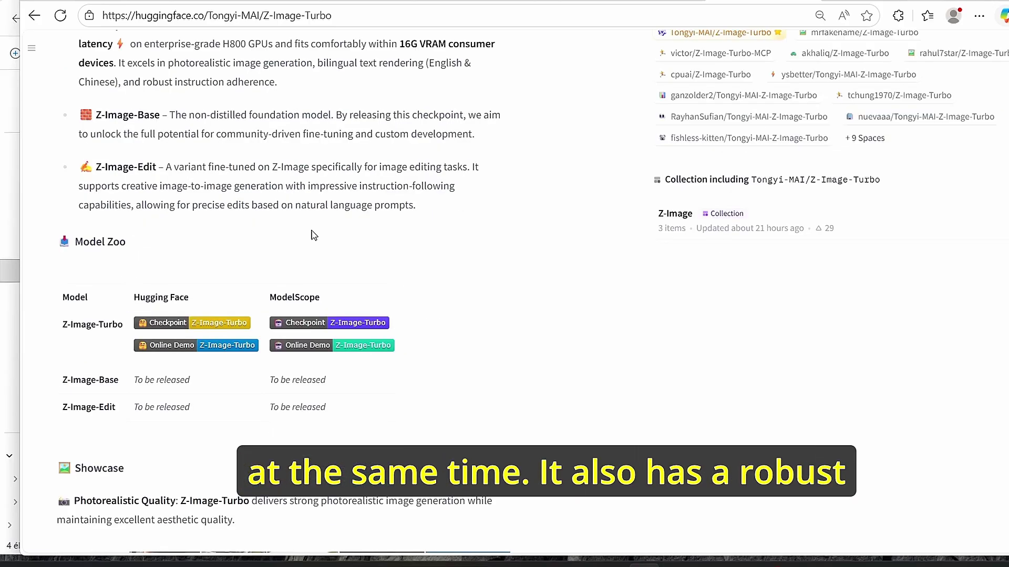
pyautogui.scroll(3, 312, 234)
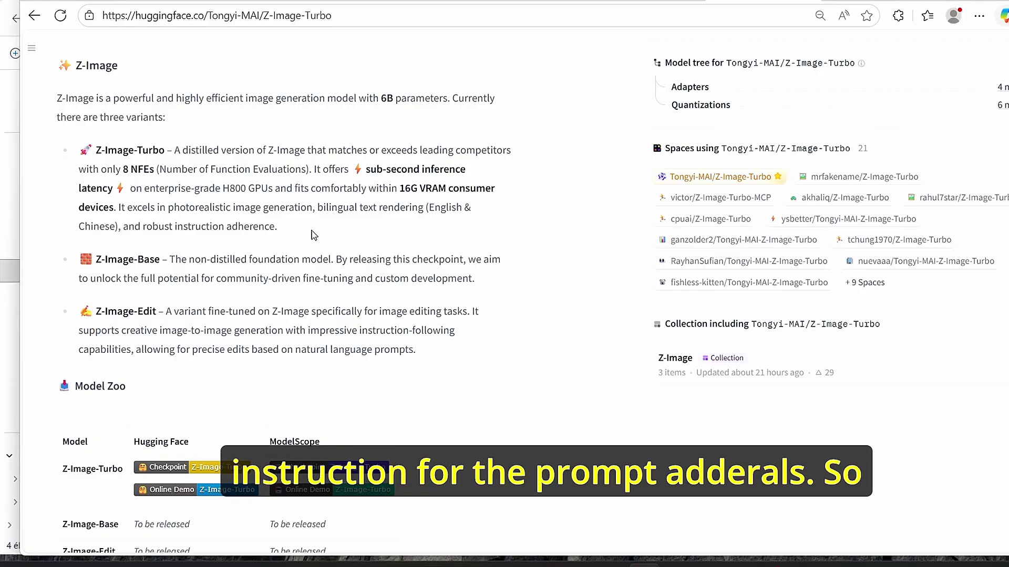
pyautogui.scroll(-7, 311, 235)
pyautogui.scroll(3, 181, 196)
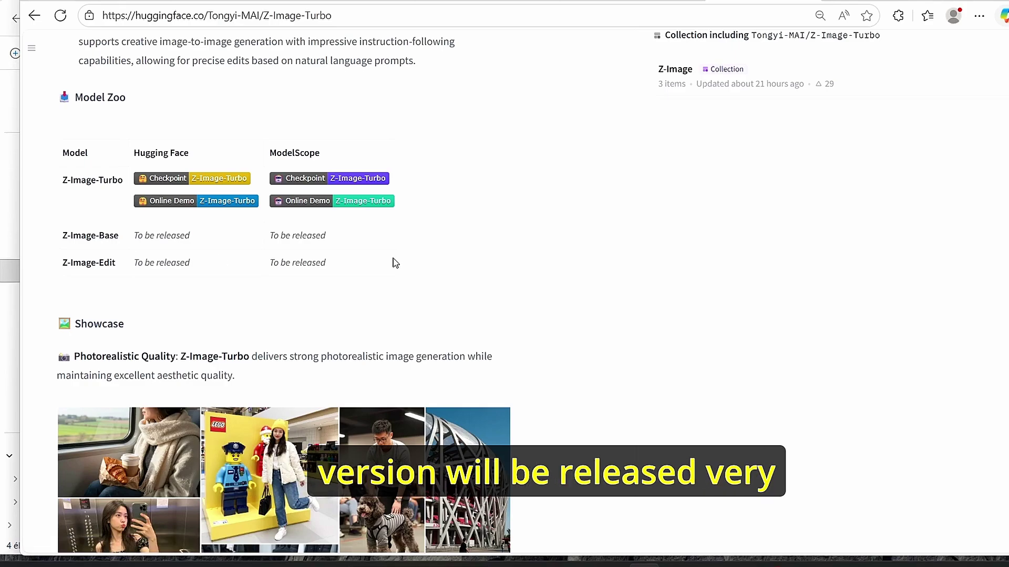
# - Inspect the photorealistic showcase by viewing showcase_realistic.png at full size, and return to the model card
pyautogui.scroll(-4, 444, 261)
pyautogui.scroll(-1, 444, 261)
pyautogui.scroll(1, 210, 254)
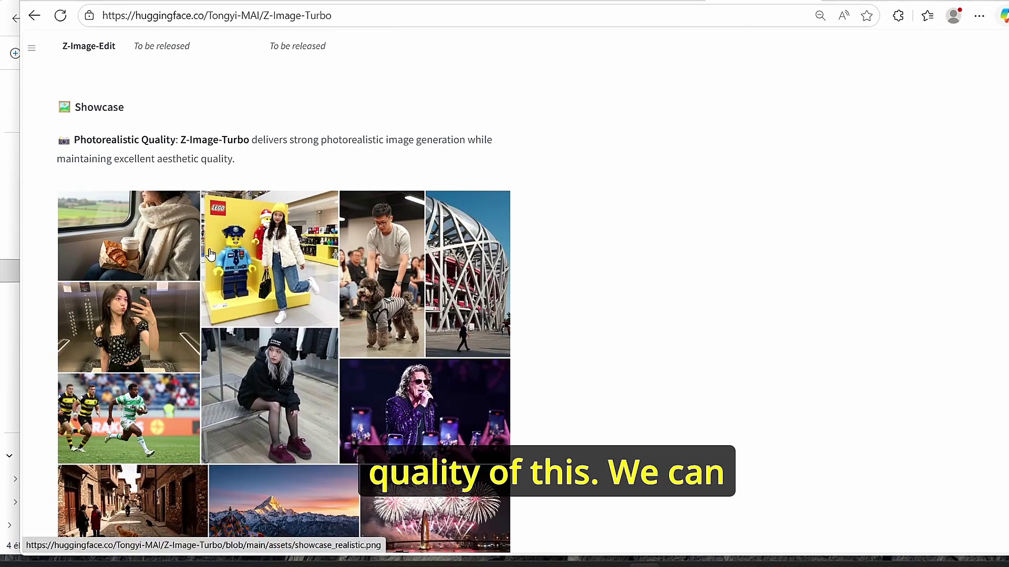
pyautogui.scroll(-1, 210, 255)
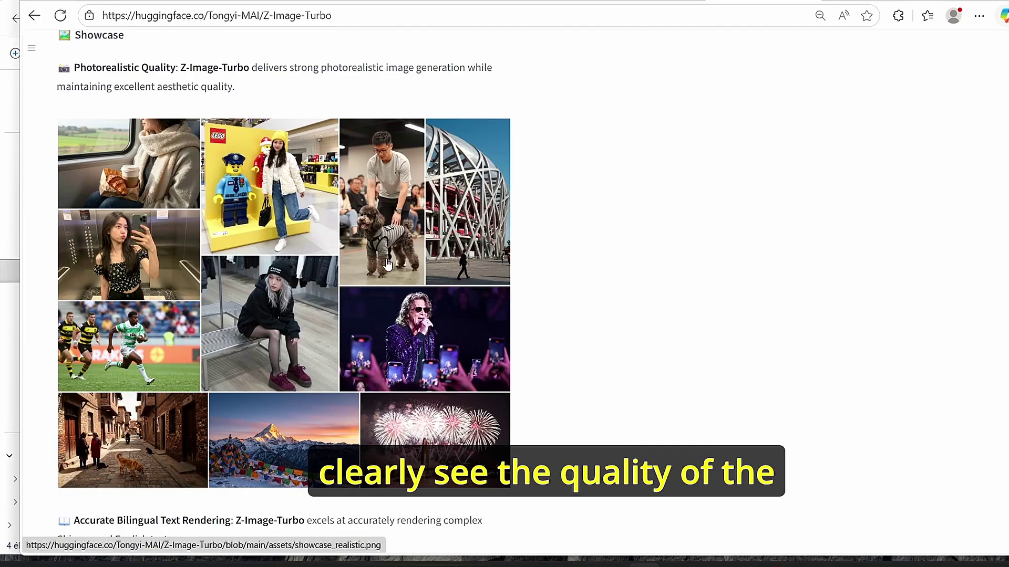
pyautogui.click(179, 355)
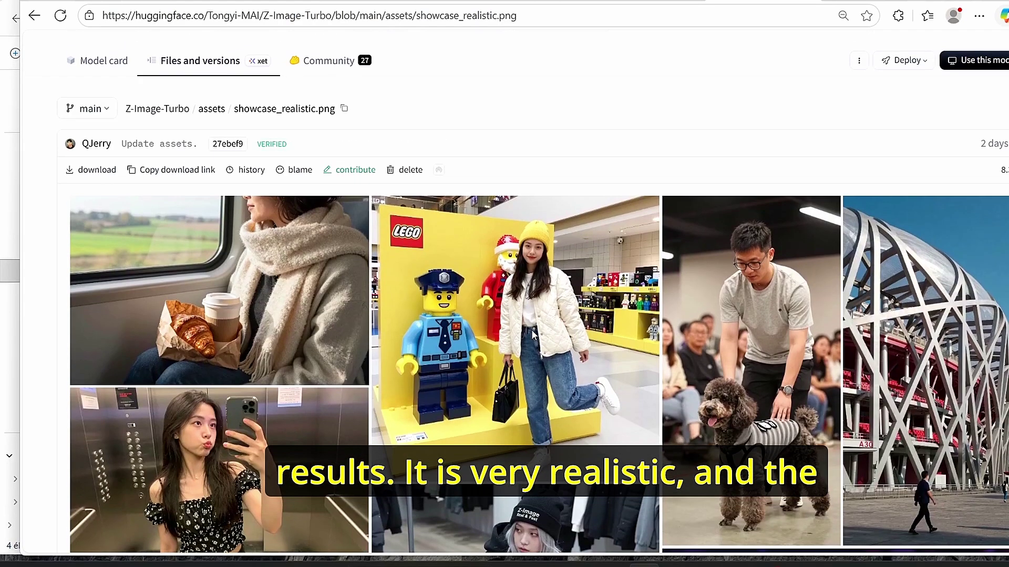
pyautogui.scroll(-7, 770, 263)
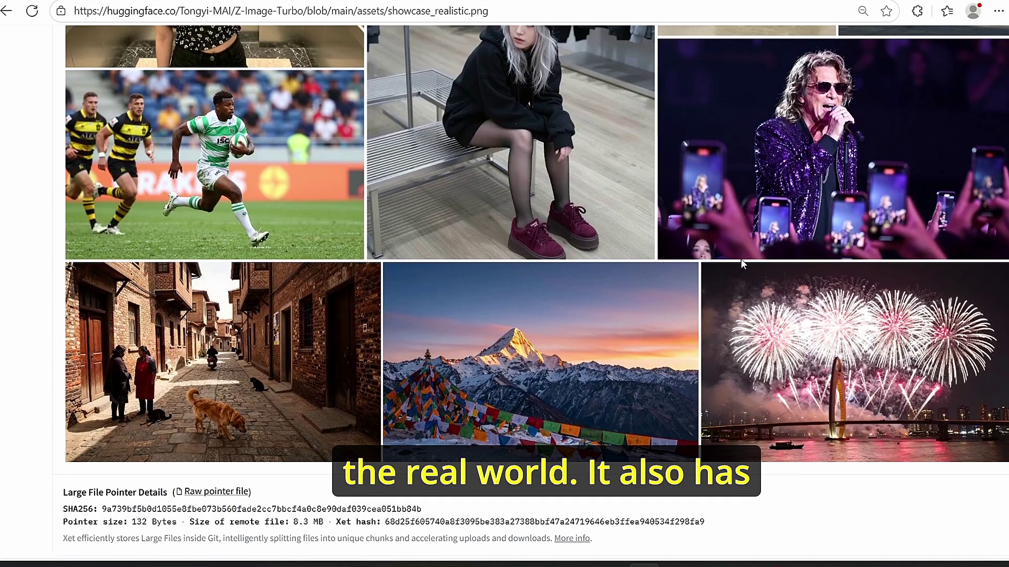
pyautogui.scroll(3, 738, 260)
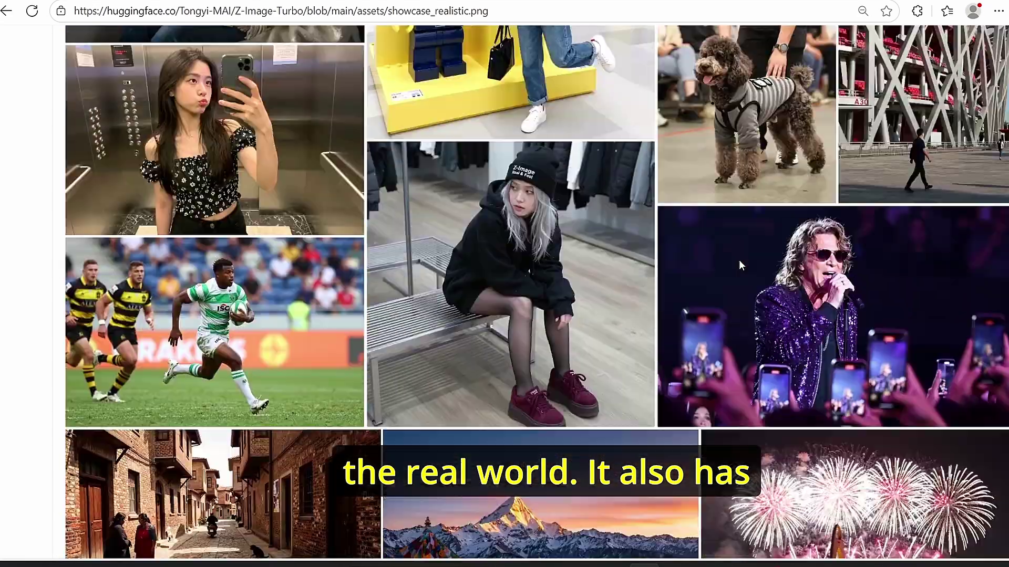
pyautogui.hotkey('alt', 'Left')
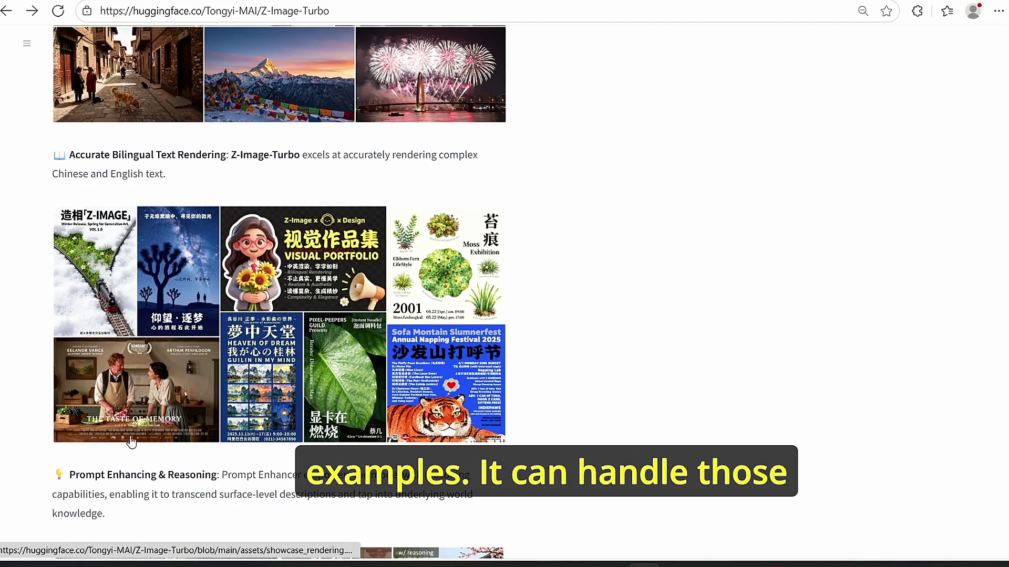
# - Review the model card's sections on prompt enhancing and reasoning, creative image editing and model architecture
pyautogui.scroll(-3, 242, 373)
pyautogui.scroll(-4, 261, 352)
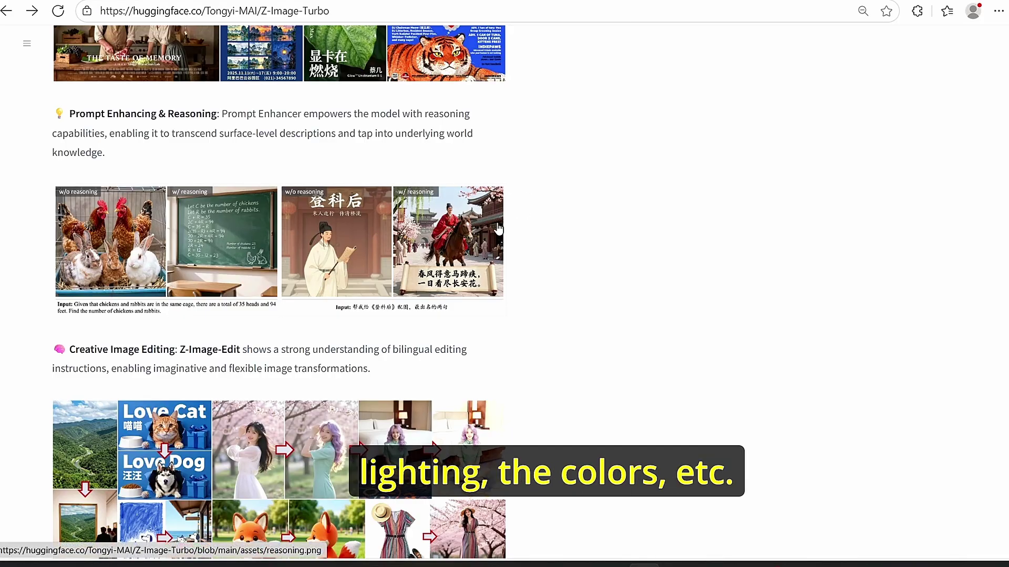
pyautogui.scroll(-4, 498, 230)
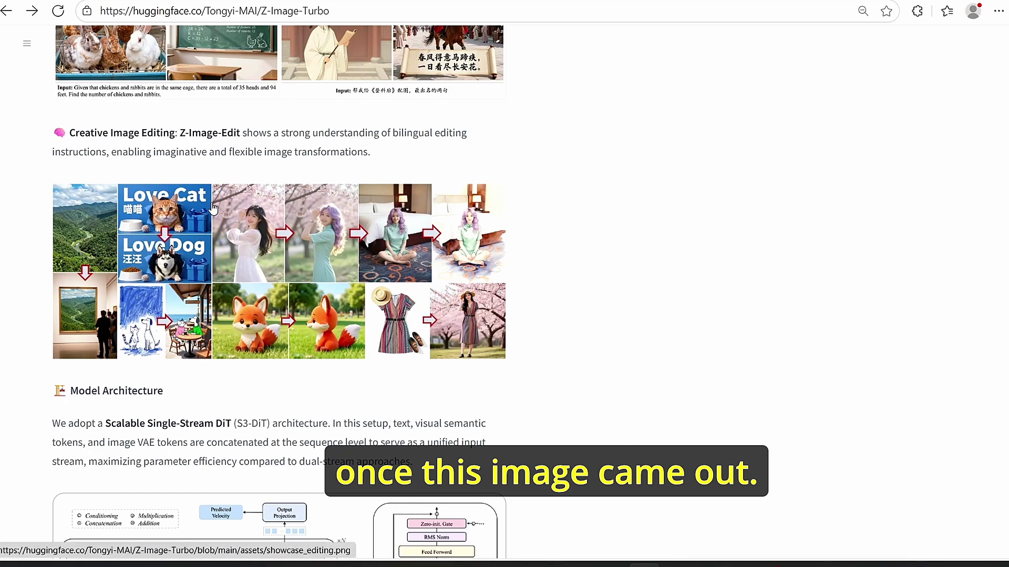
pyautogui.scroll(-5, 533, 270)
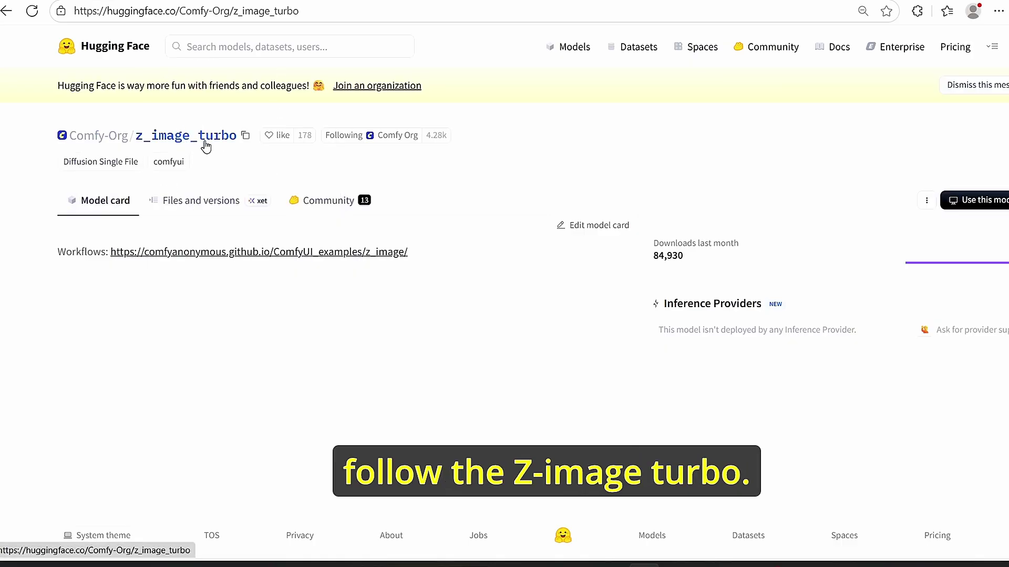
# - Browse the files of the Comfy-Org z_image_turbo repository to the vae folder inside split_files
pyautogui.click(200, 202)
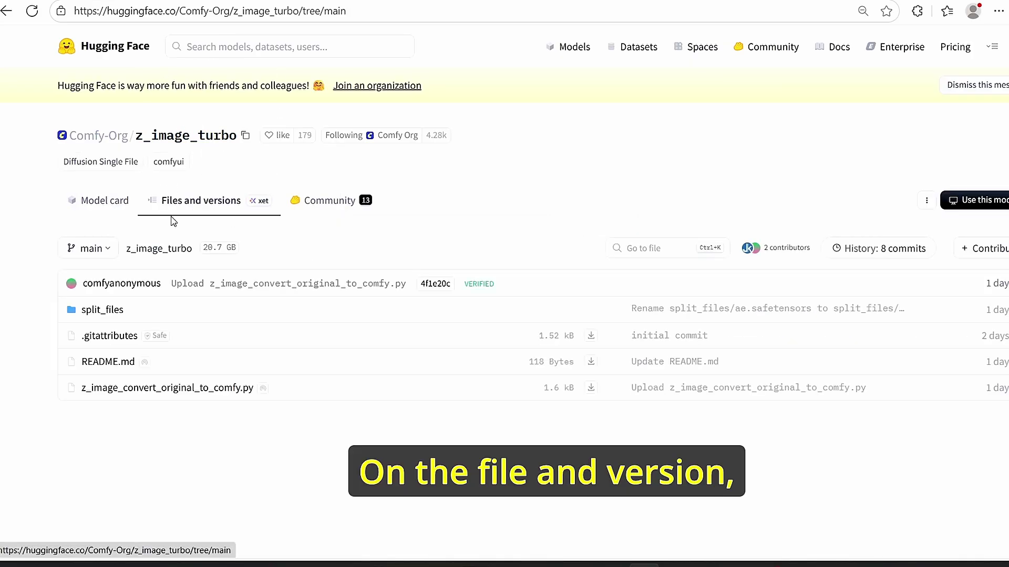
pyautogui.click(99, 314)
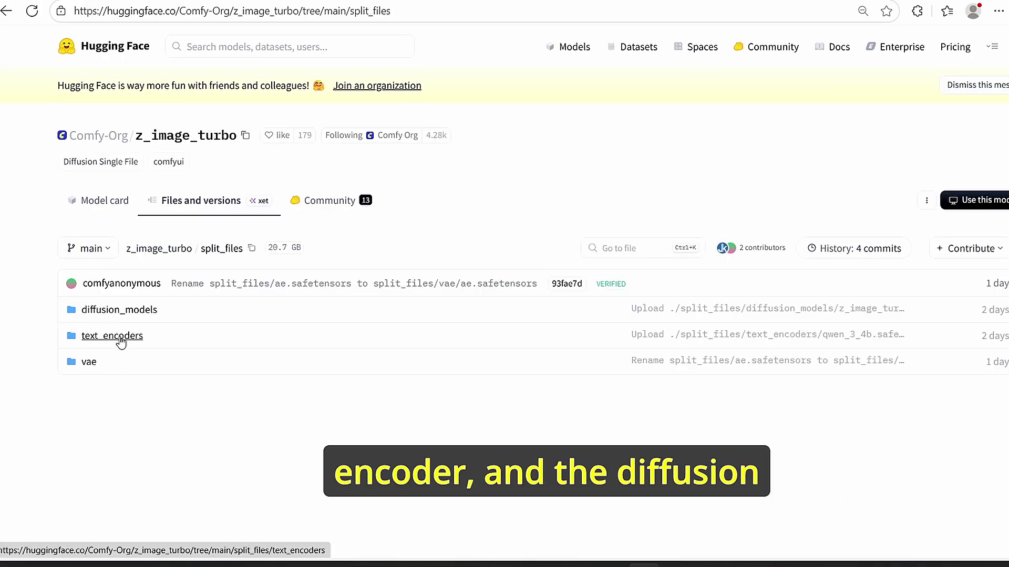
pyautogui.click(87, 362)
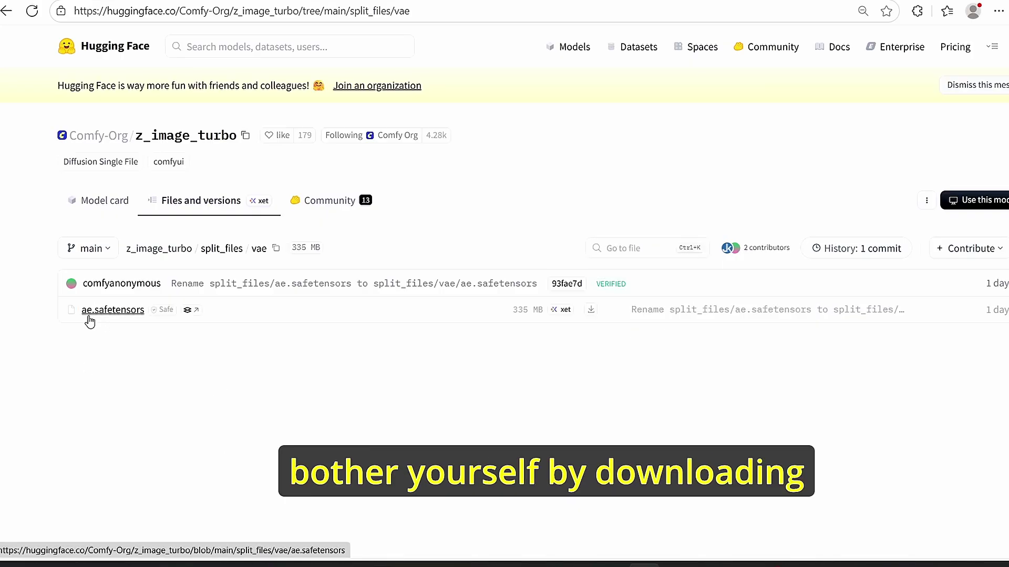
# - Visit the text_encoders folder and the diffusion_models folder inside split_files of the z_image_turbo repository
pyautogui.click(223, 248)
pyautogui.click(117, 342)
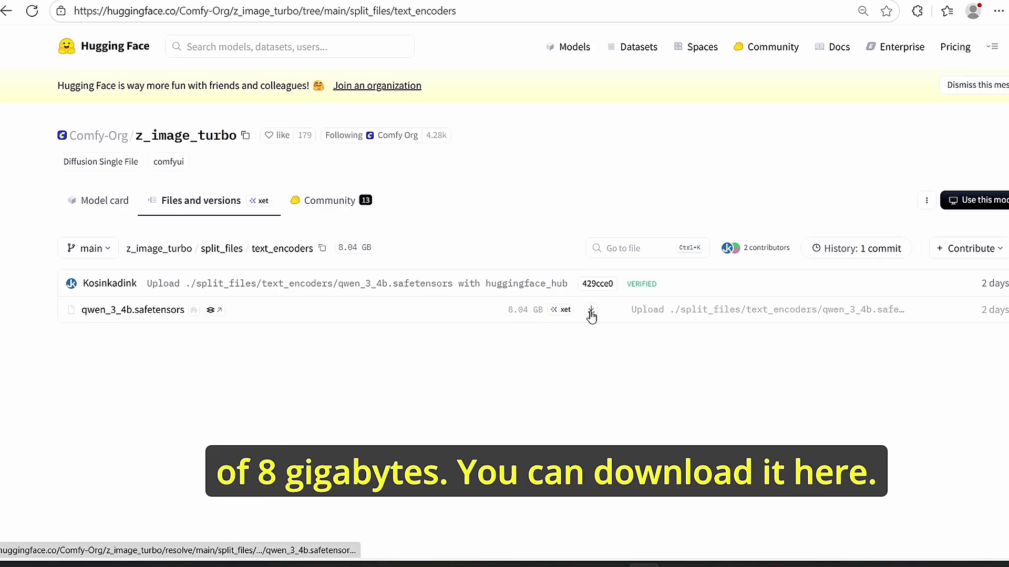
pyautogui.click(222, 248)
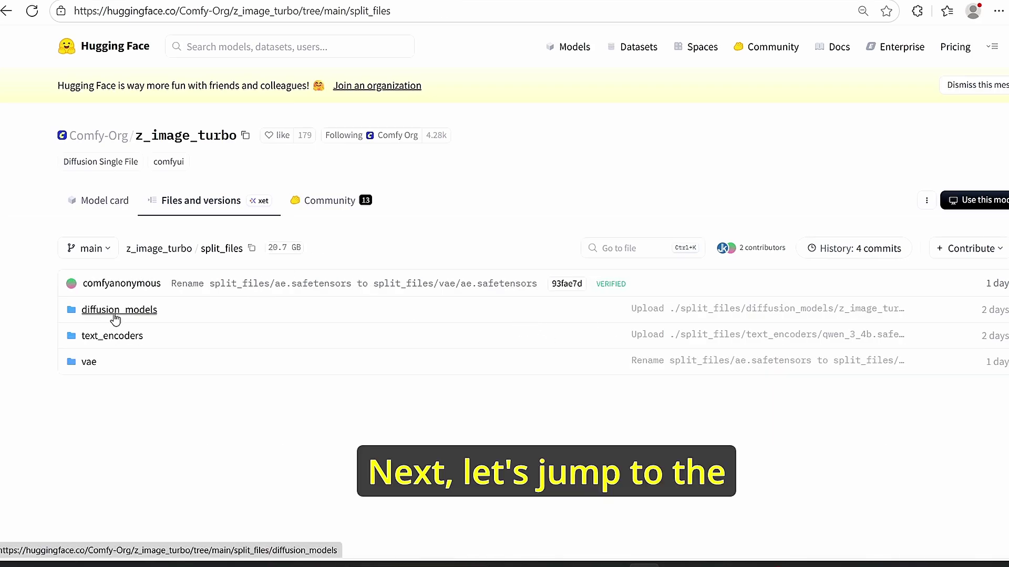
pyautogui.click(115, 316)
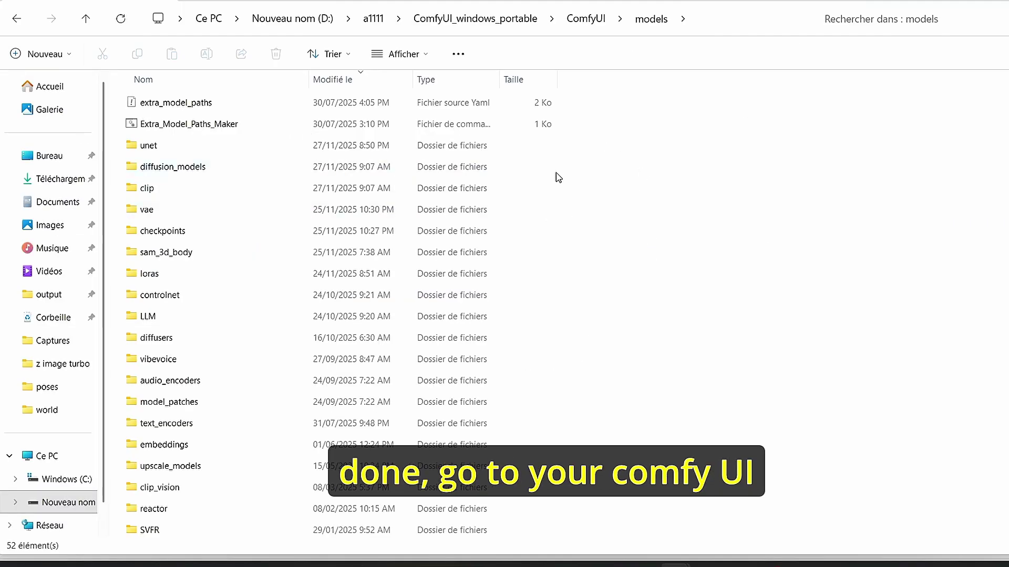
# - In the ComfyUI models directory, locate qwen_3_4b.safetensors in the clip folder and z_image_turbo_bf16.safetensors in the diffusion_models folder
pyautogui.doubleClick(228, 194)
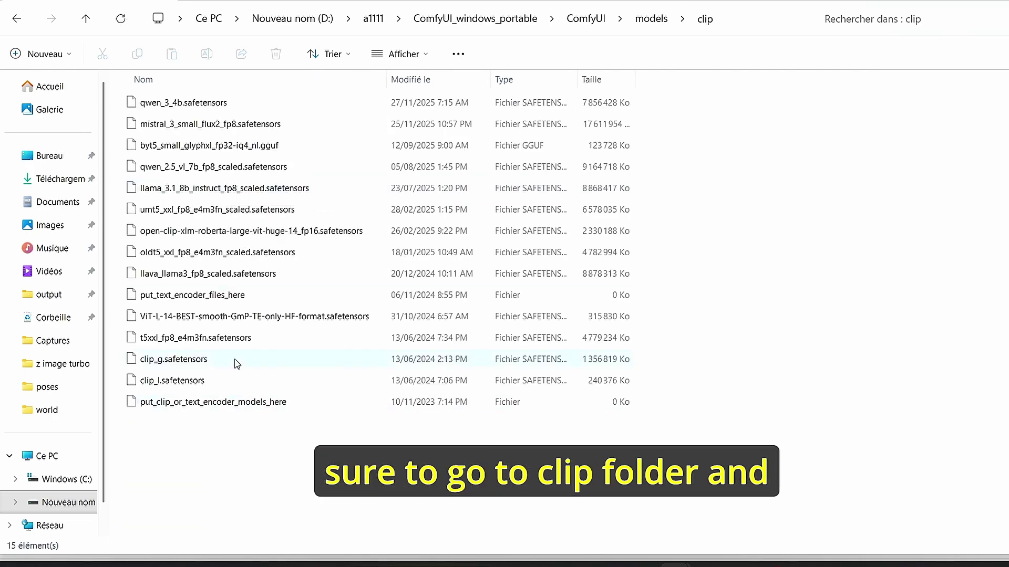
pyautogui.click(177, 111)
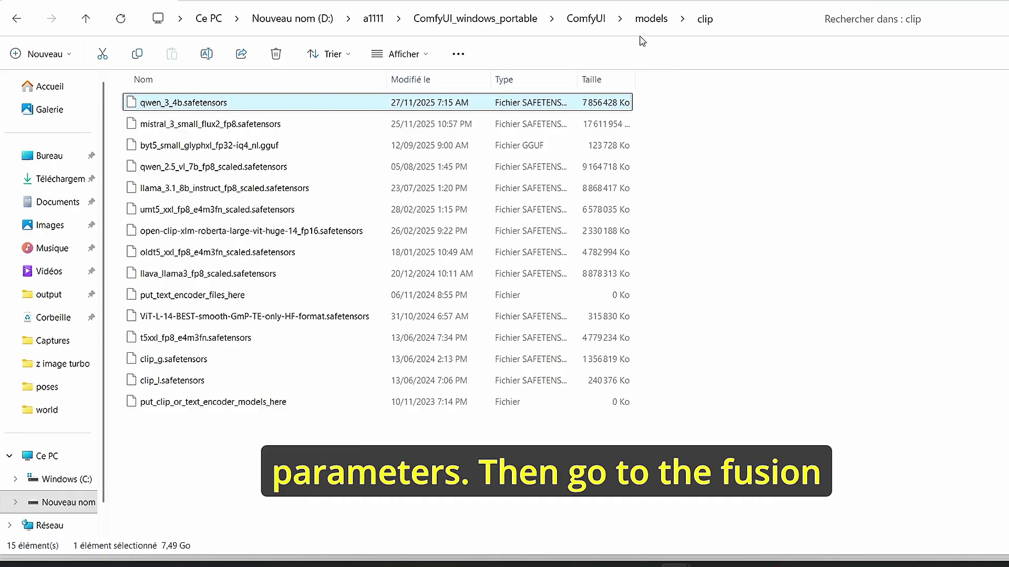
pyautogui.click(652, 19)
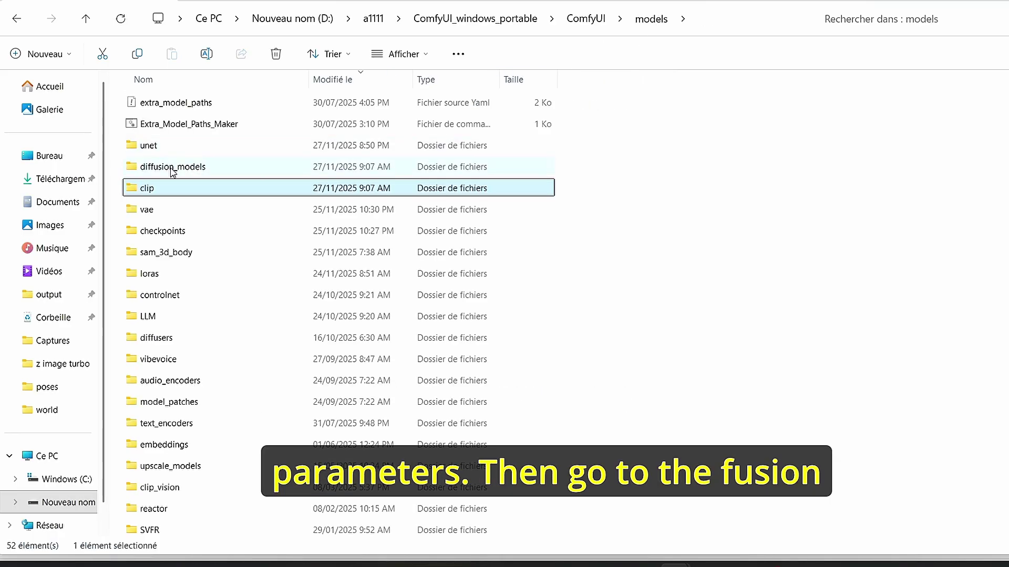
pyautogui.doubleClick(173, 167)
pyautogui.click(185, 147)
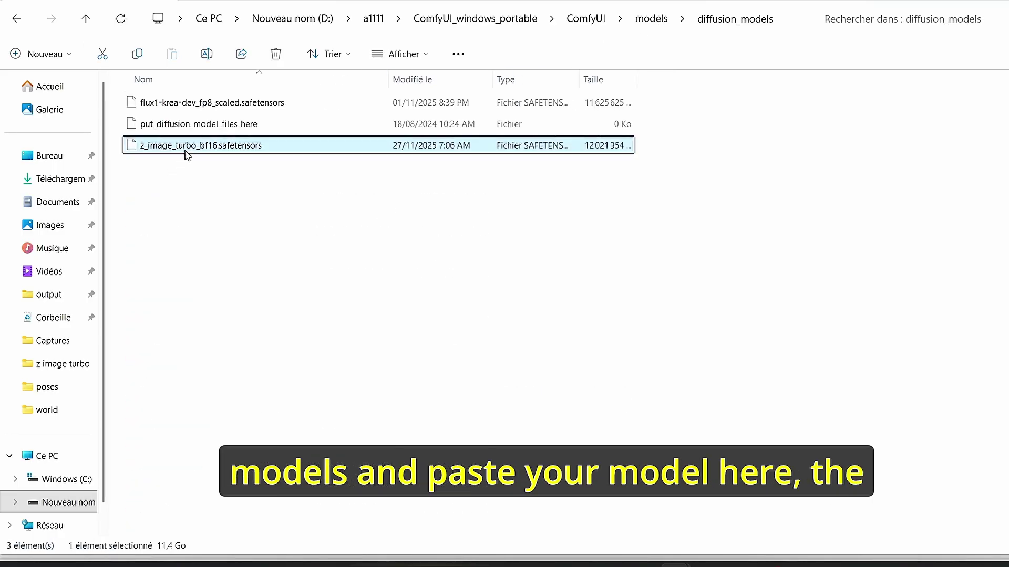
pyautogui.click(338, 224)
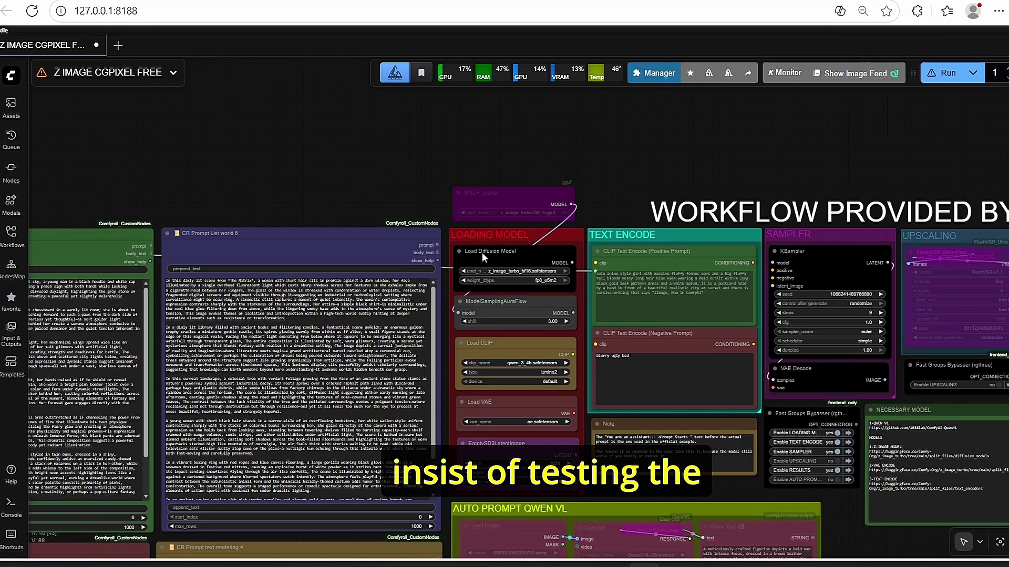
pyautogui.scroll(5, 347, 156)
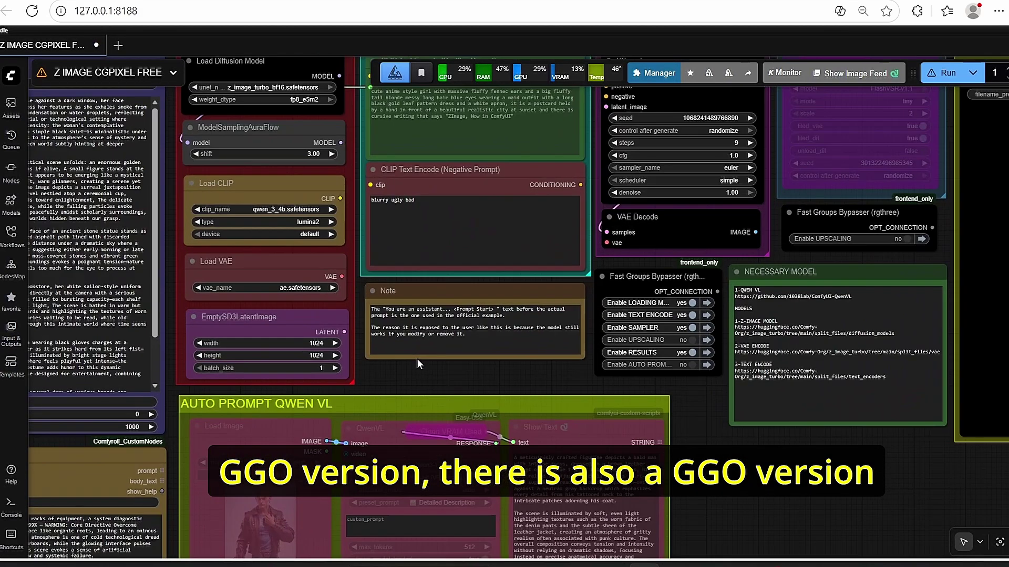
pyautogui.scroll(3, 417, 358)
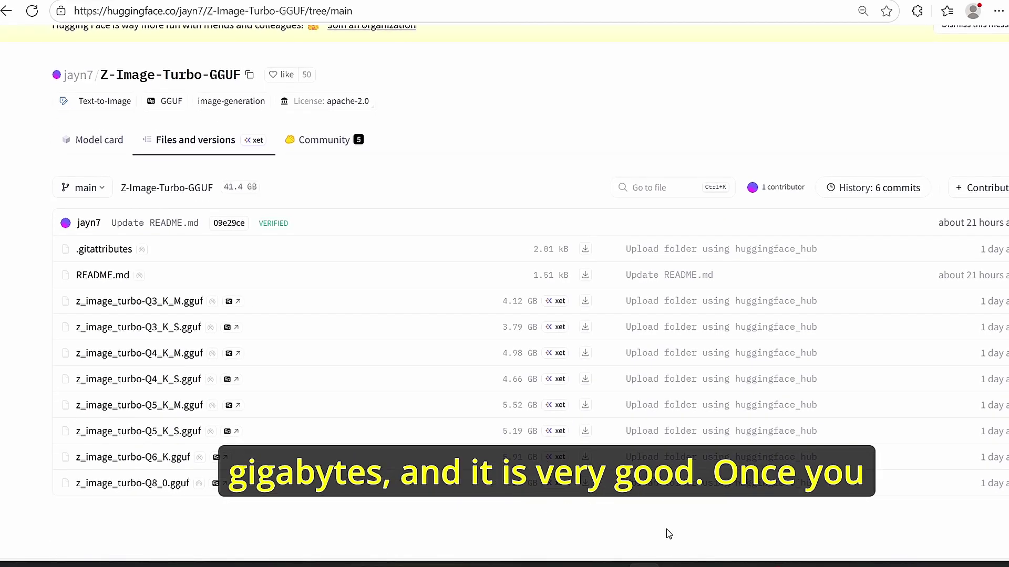
# - Switch to the File Explorer window showing models, view the unet folder's contents, and return to the ComfyUI workflow in the browser
pyautogui.moveTo(676, 566)
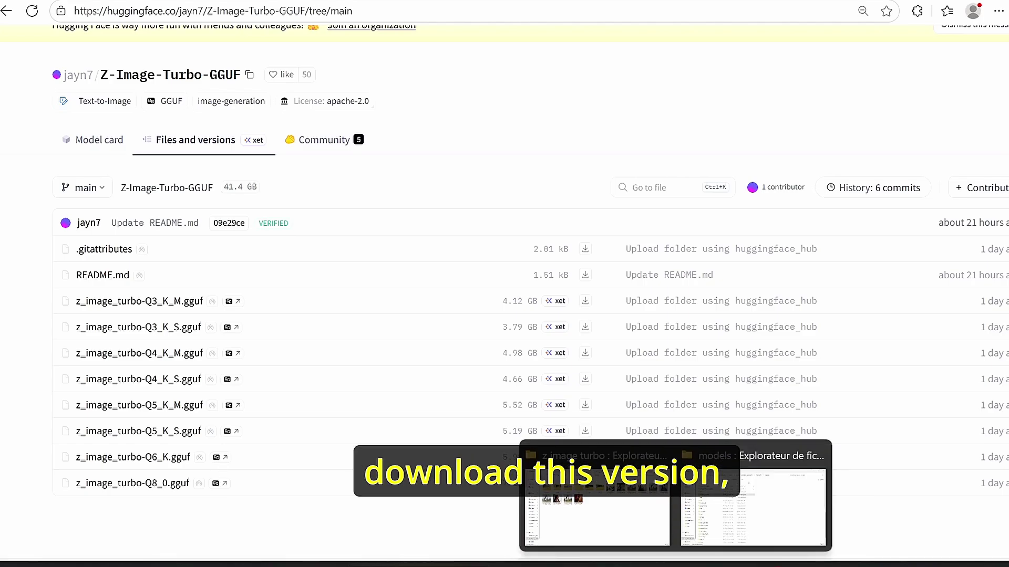
pyautogui.click(714, 528)
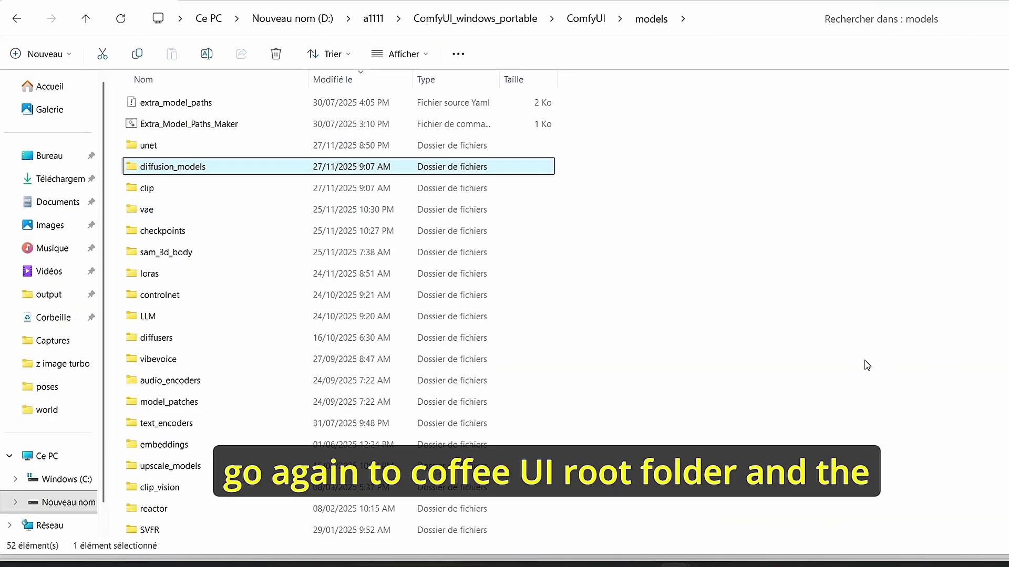
pyautogui.doubleClick(235, 149)
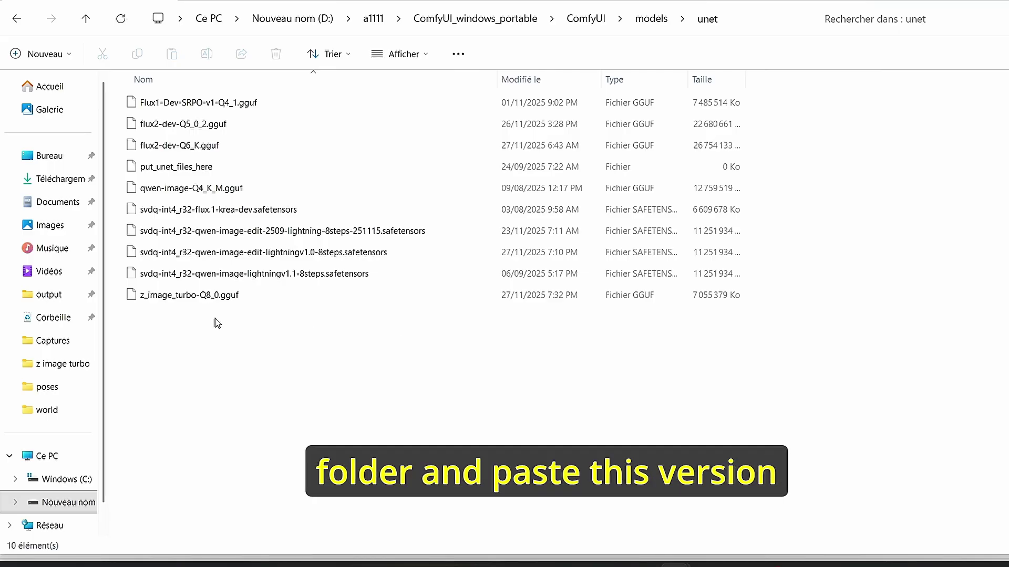
pyautogui.click(644, 564)
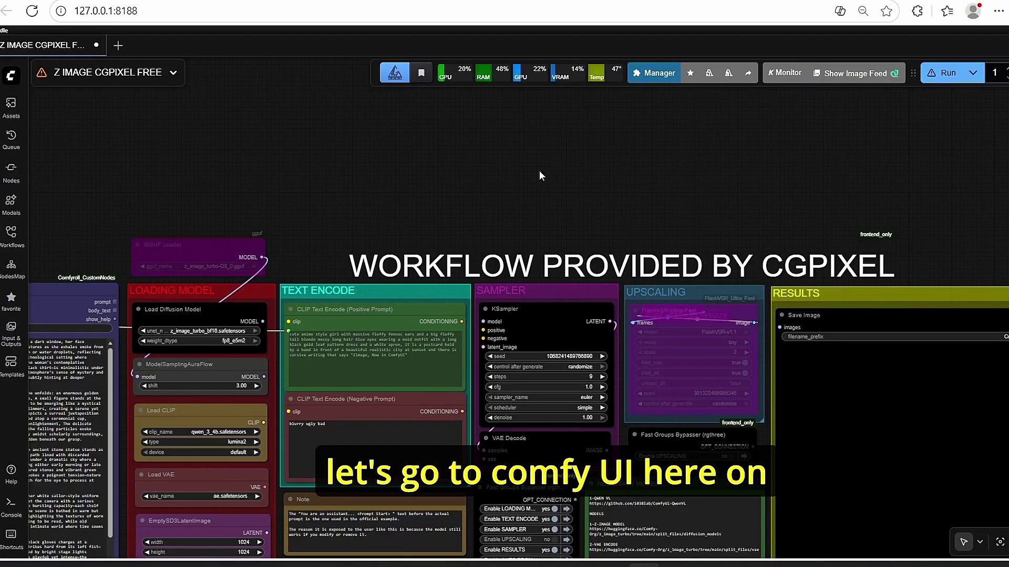
# - Search the custom nodes in ComfyUI Manager for "gguf" and leave the list
pyautogui.moveTo(539, 171); pyautogui.dragTo(603, 275)
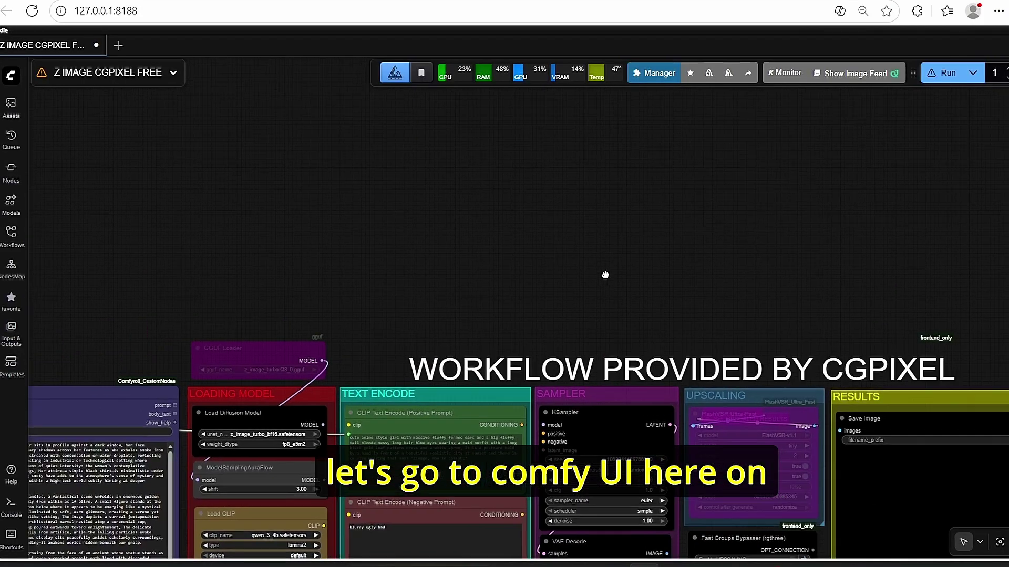
pyautogui.scroll(-2, 500, 259)
pyautogui.click(654, 73)
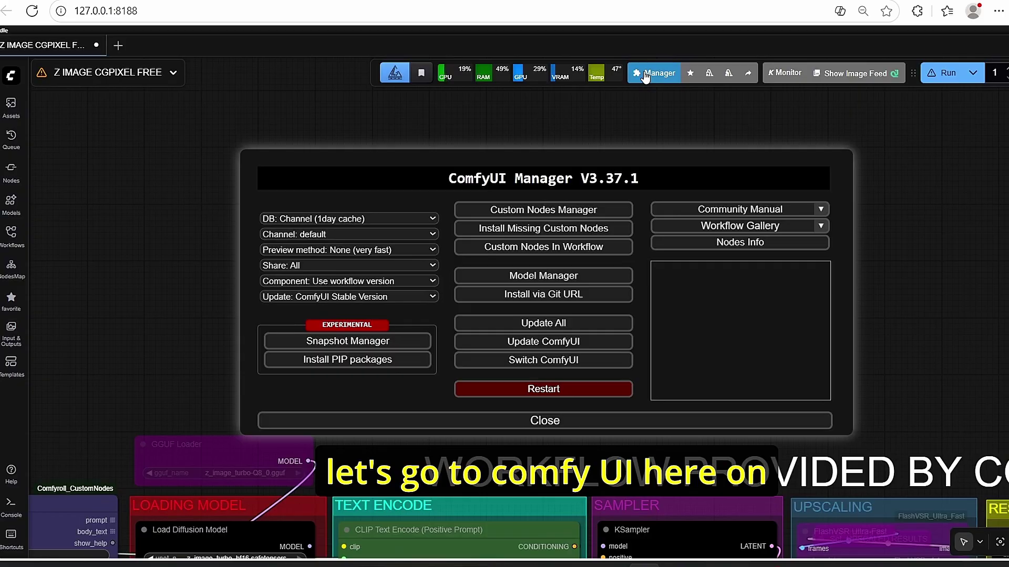
pyautogui.click(559, 210)
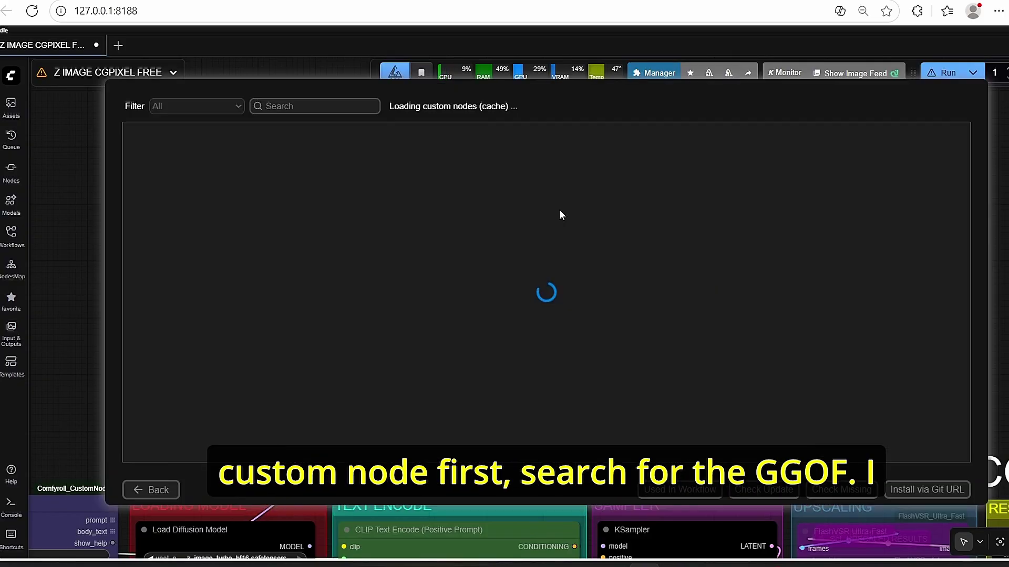
pyautogui.click(316, 106)
pyautogui.write('gguf')
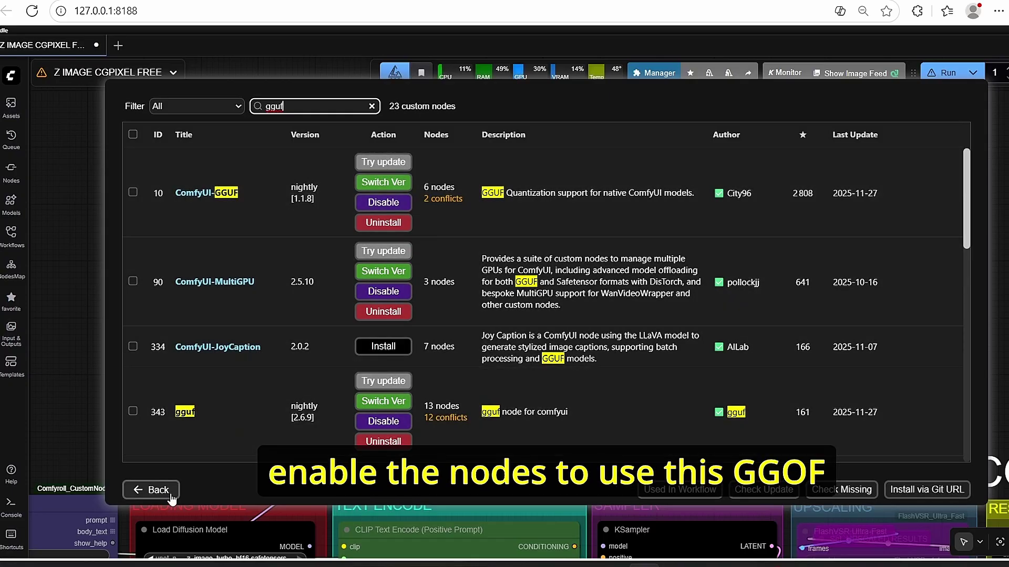
pyautogui.click(171, 496)
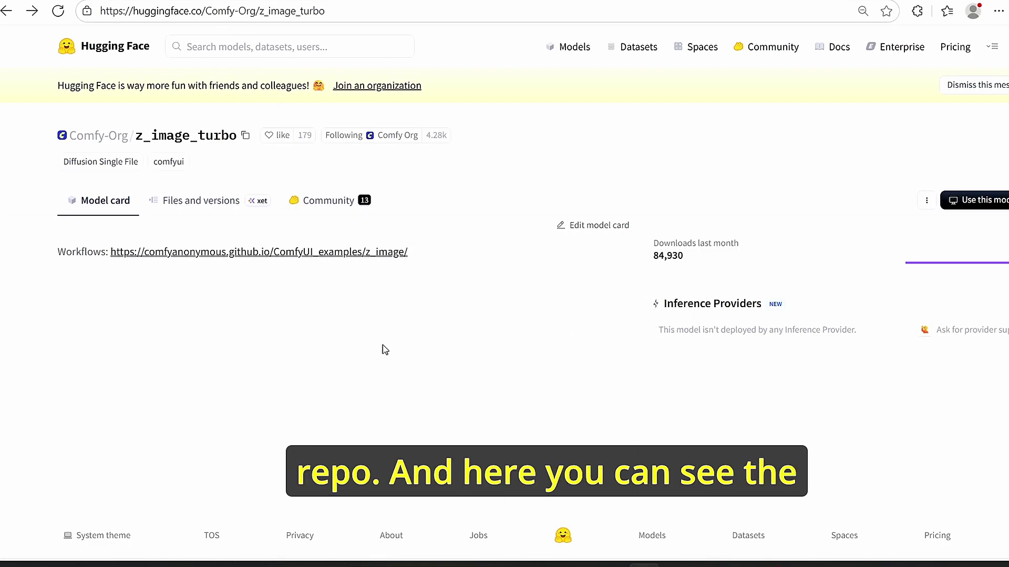
# - Visit the ComfyUI examples page linked from the z_image_turbo model card and review its files to download and basic example workflow
pyautogui.click(151, 255)
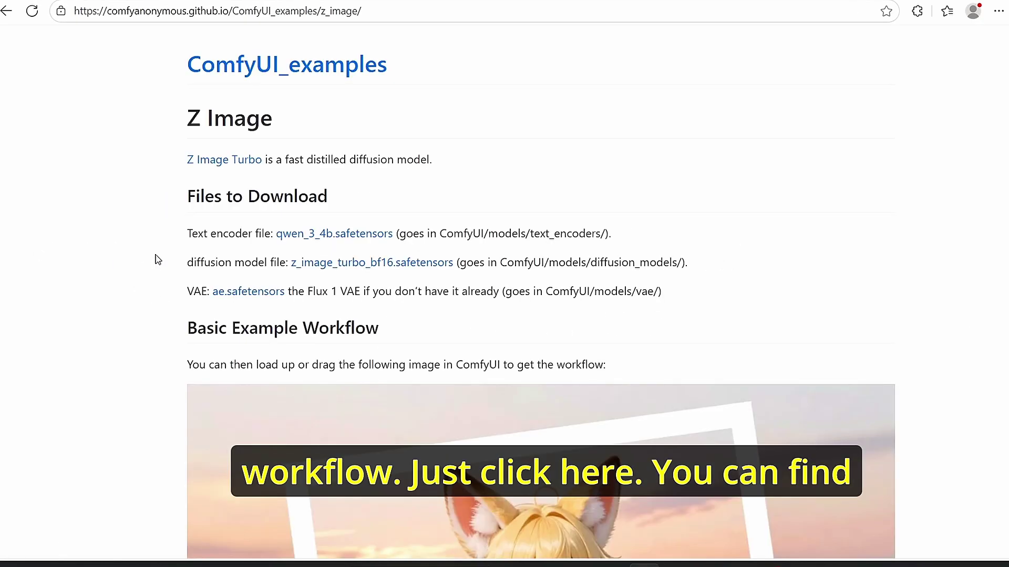
pyautogui.scroll(-2, 577, 284)
pyautogui.scroll(2, 387, 181)
pyautogui.scroll(-5, 140, 304)
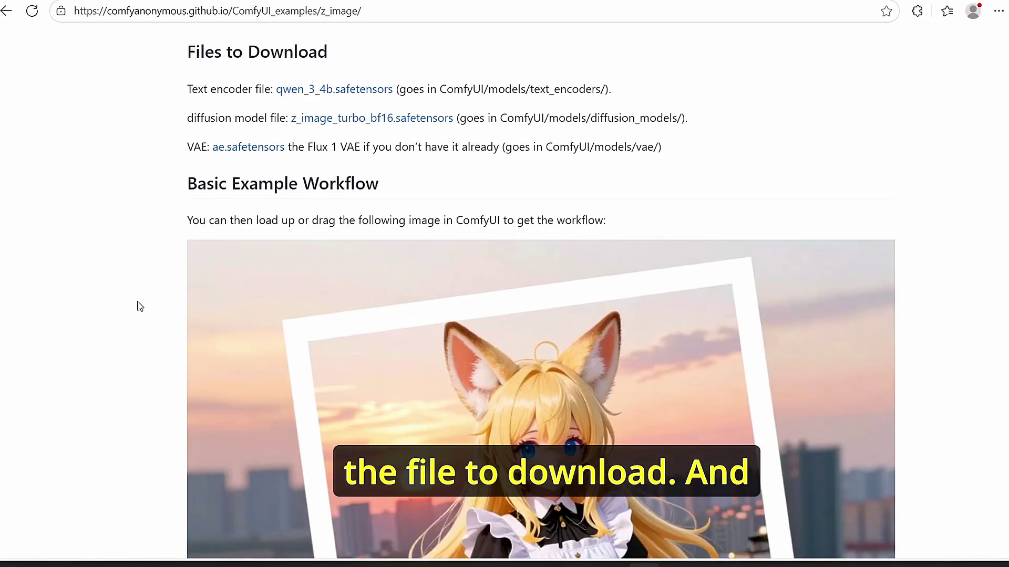
# - Save the basic example workflow image as z_image_turbo_example (1).png and load it onto the ComfyUI canvas as a workflow
pyautogui.rightClick(666, 324)
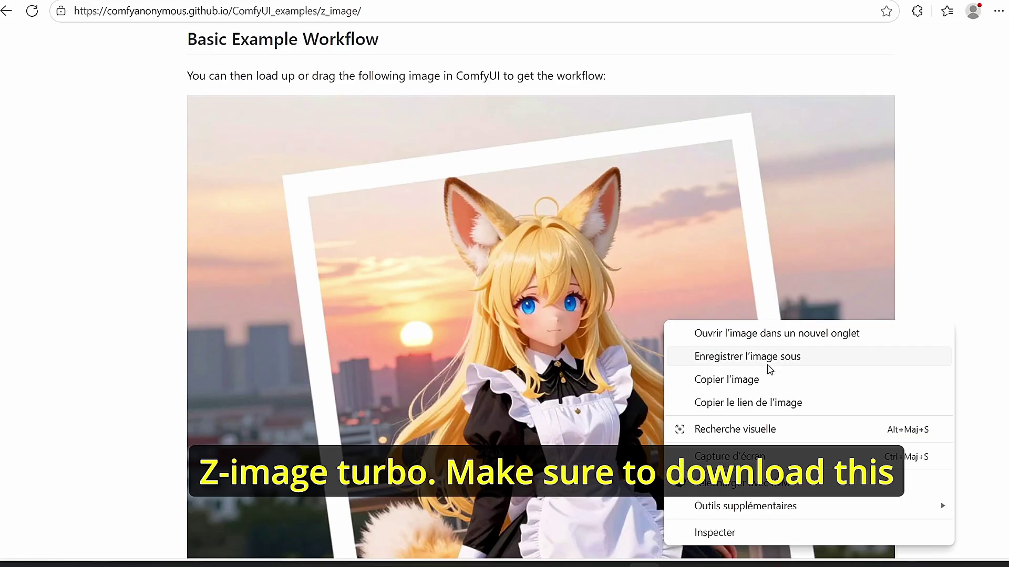
pyautogui.click(770, 369)
pyautogui.click(579, 376)
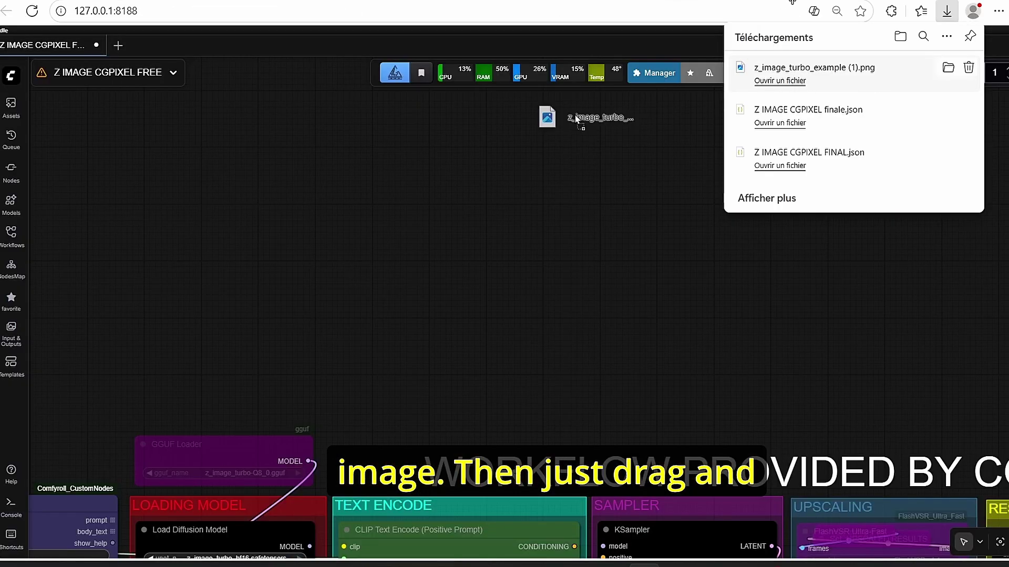
pyautogui.moveTo(577, 118); pyautogui.dragTo(663, 200)
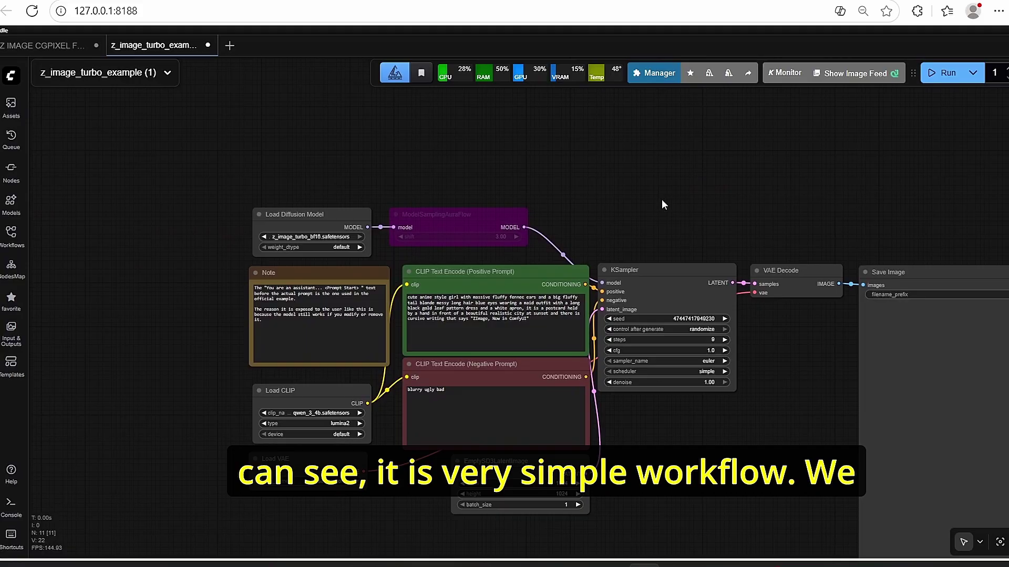
# - In the Load Diffusion Model node, choose z_image_turbo_bf16.safetensors and set weight_dtype to fp8_e5m2
pyautogui.scroll(5, 560, 194)
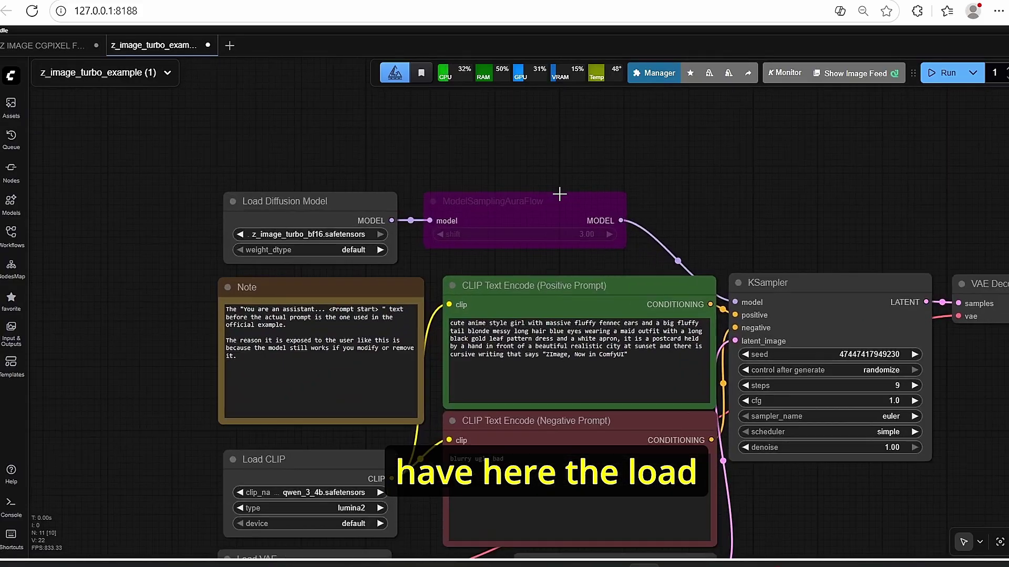
pyautogui.click(415, 257)
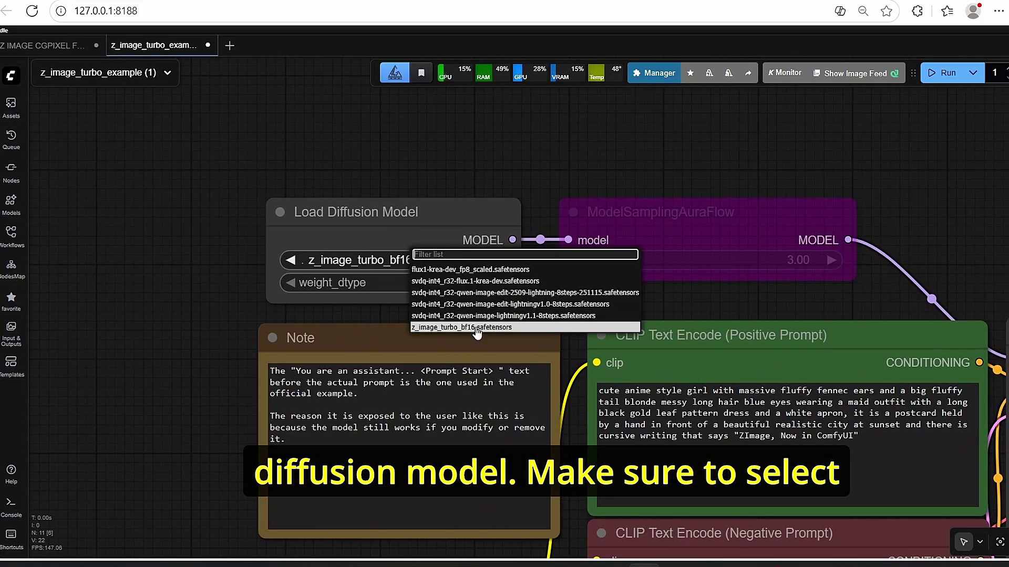
pyautogui.click(496, 328)
pyautogui.click(452, 227)
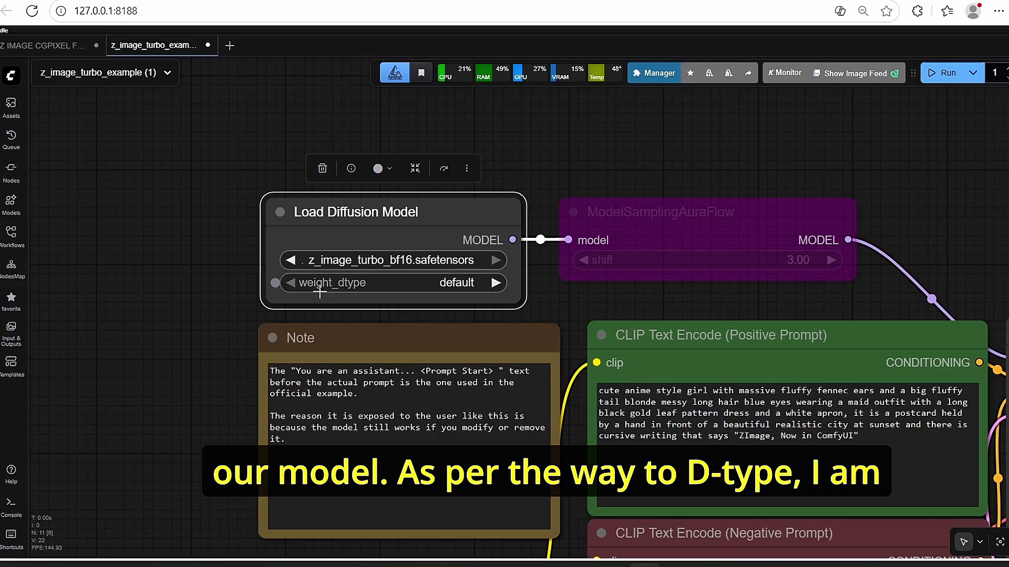
pyautogui.moveTo(533, 287); pyautogui.dragTo(617, 289)
pyautogui.scroll(3, 617, 285)
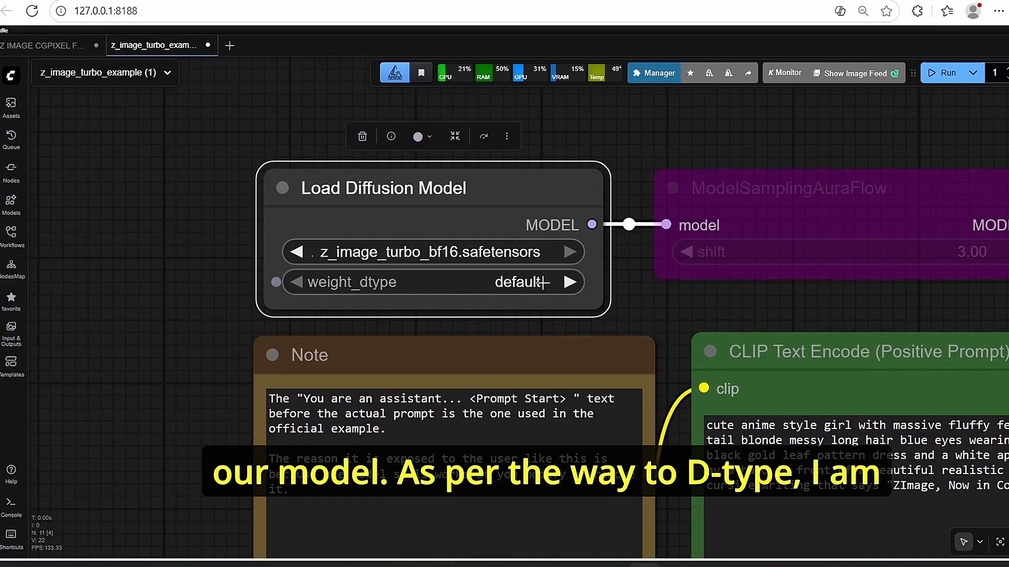
pyautogui.click(537, 282)
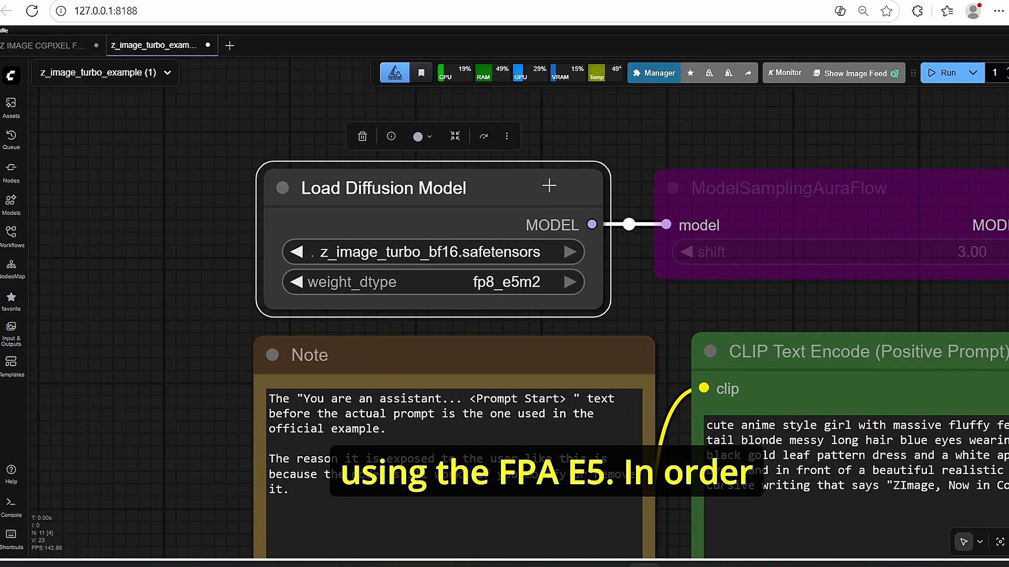
# - Move the Load Diffusion Model node farther from the ModelSamplingAuraFlow node and enable the bypassed ModelSamplingAuraFlow node
pyautogui.moveTo(547, 187); pyautogui.dragTo(394, 187)
pyautogui.scroll(-2, 658, 294)
pyautogui.moveTo(657, 294); pyautogui.dragTo(502, 298)
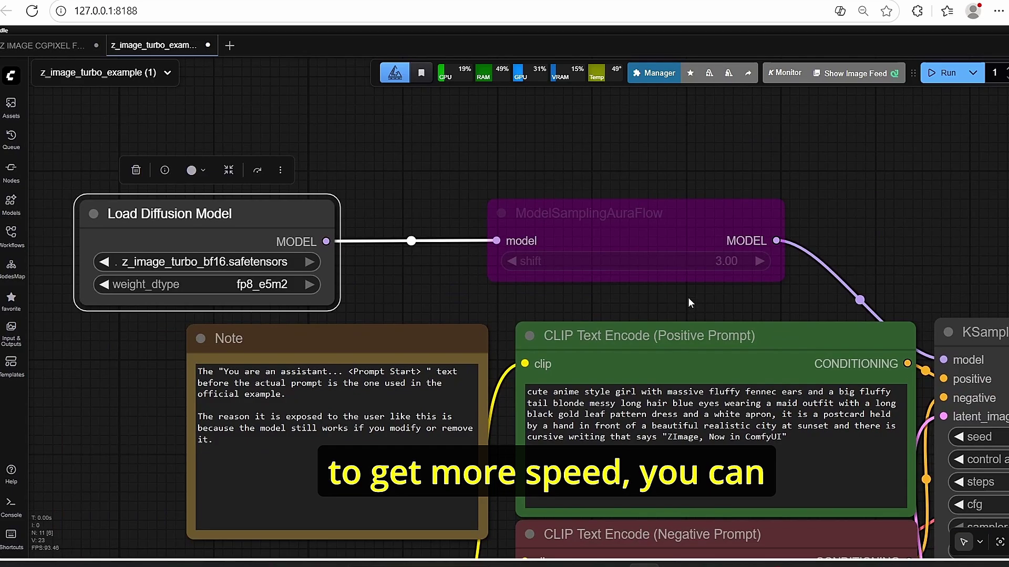
pyautogui.moveTo(689, 297); pyautogui.dragTo(483, 273)
pyautogui.scroll(-2, 482, 273)
pyautogui.click(446, 221)
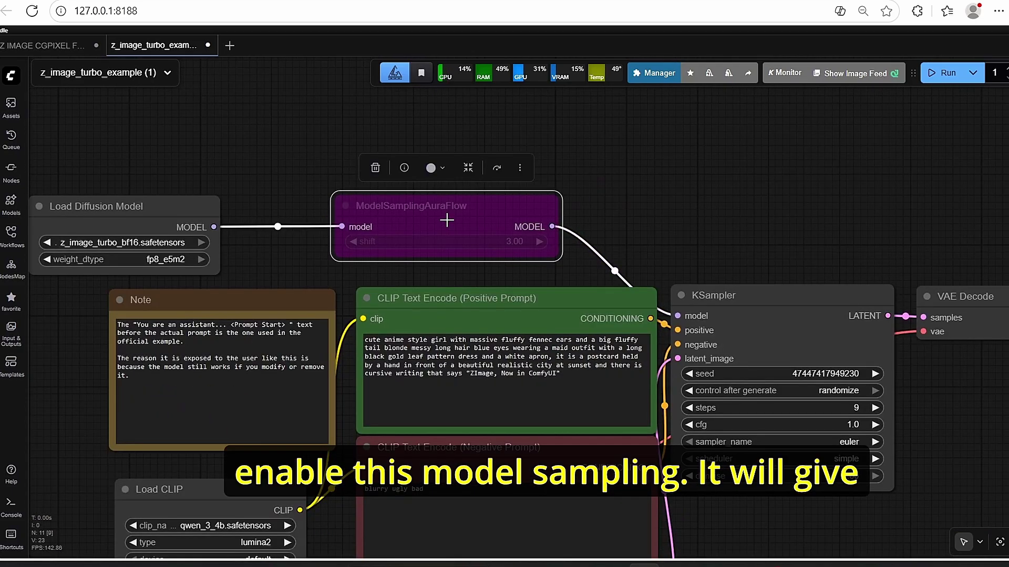
pyautogui.hotkey('ctrl', 'b')
pyautogui.moveTo(641, 219); pyautogui.dragTo(665, 227)
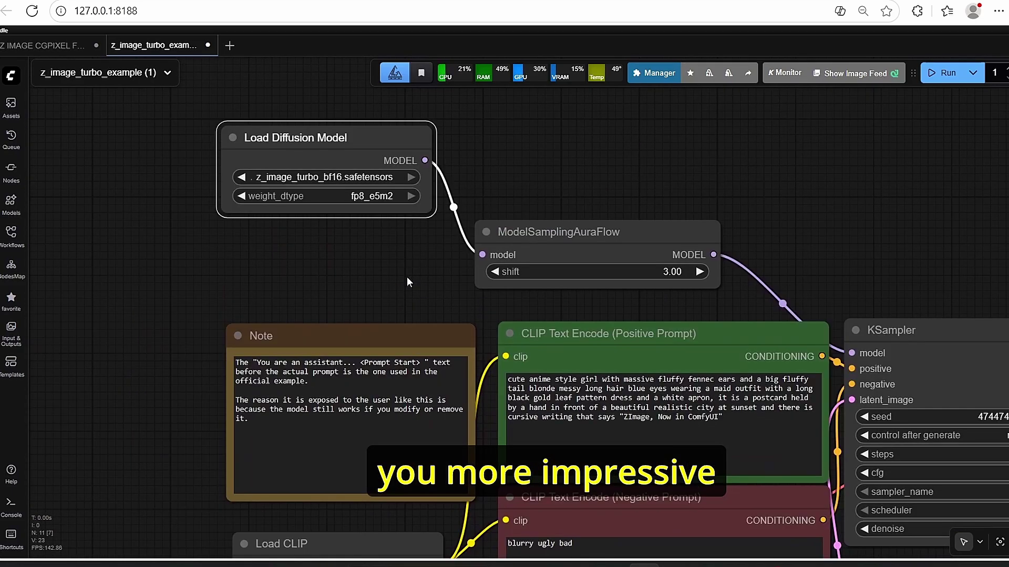
# - Shift the Load CLIP and Load VAE nodes slightly left below the Note, reviewing their file, type and device settings
pyautogui.scroll(4, 408, 275)
pyautogui.scroll(-4, 462, 236)
pyautogui.moveTo(597, 227); pyautogui.dragTo(332, 236)
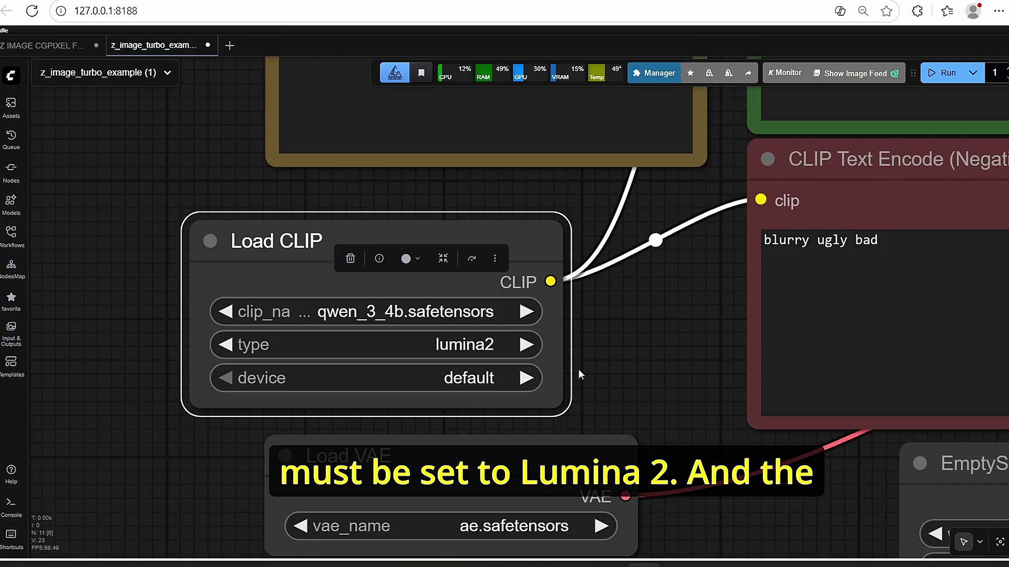
pyautogui.scroll(-2, 329, 399)
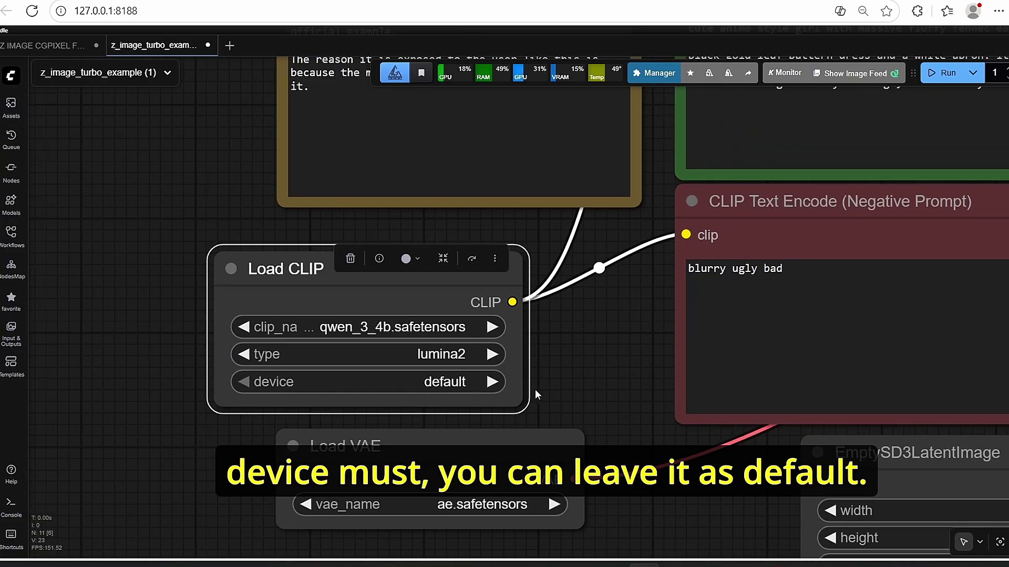
pyautogui.moveTo(603, 376); pyautogui.dragTo(572, 222)
pyautogui.scroll(-2, 637, 381)
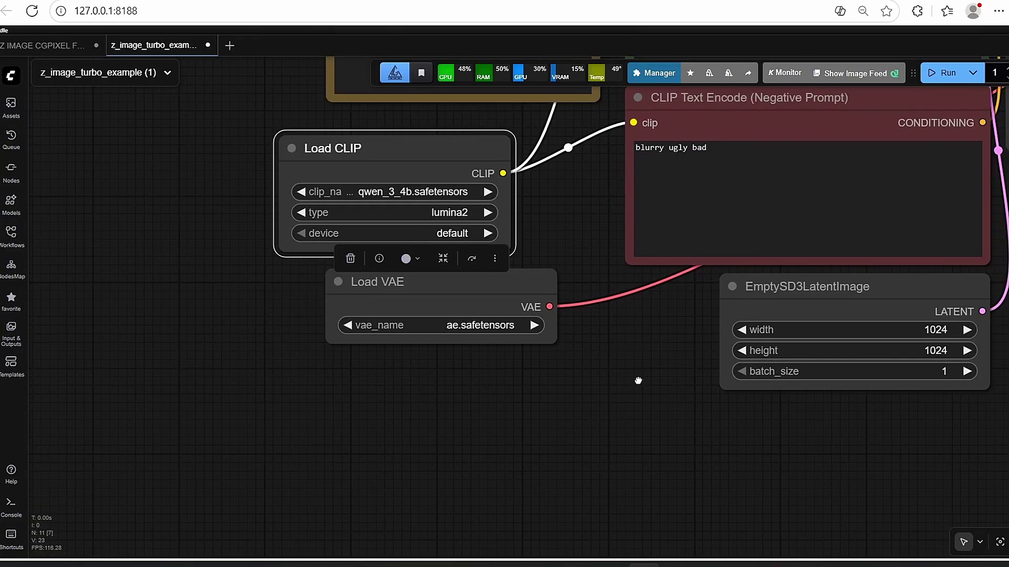
pyautogui.click(575, 413)
pyautogui.click(408, 349)
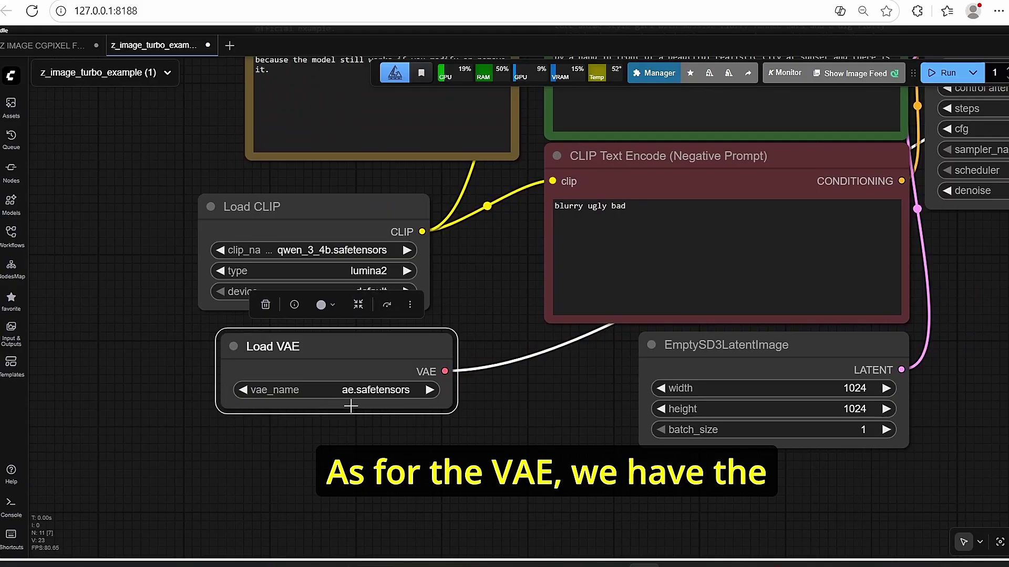
pyautogui.scroll(-2, 499, 426)
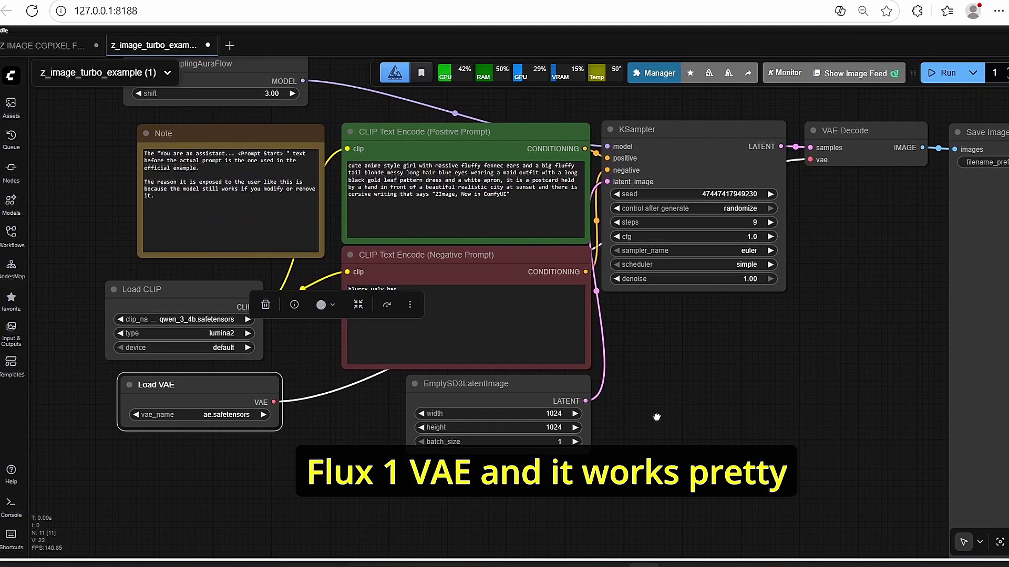
pyautogui.moveTo(657, 418); pyautogui.dragTo(670, 429)
# - Move the EmptySD3LatentImage node slightly left beneath the negative prompt node and deselect it
pyautogui.moveTo(601, 408); pyautogui.dragTo(540, 412)
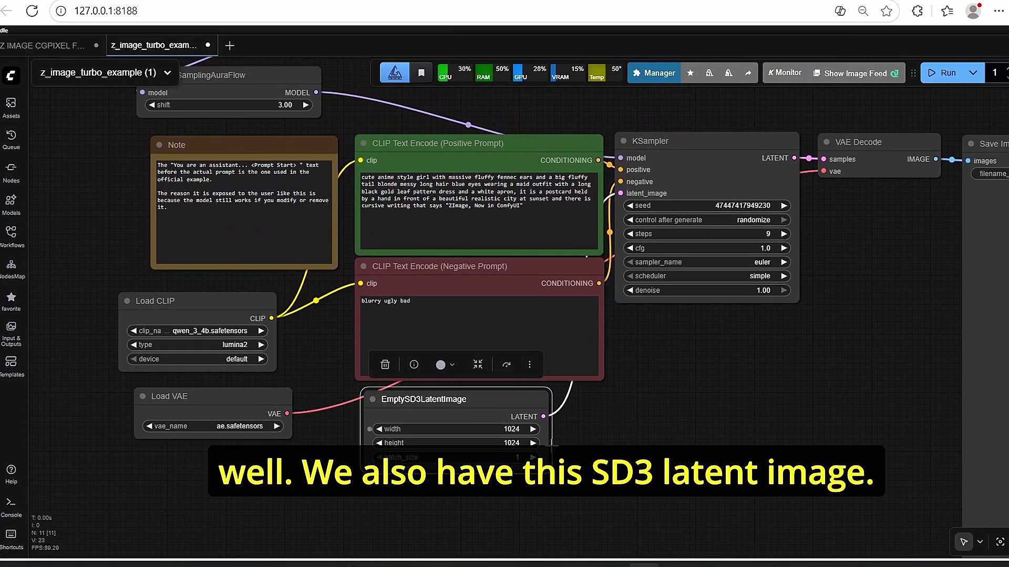
pyautogui.scroll(3, 588, 436)
pyautogui.click(588, 436)
pyautogui.scroll(-5, 588, 433)
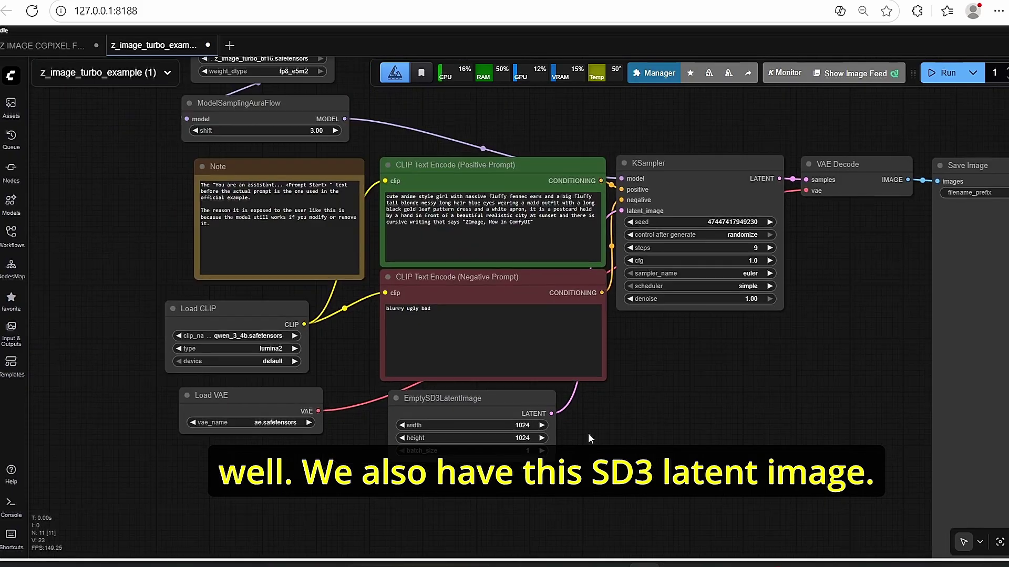
# - Examine the width, height and batch size settings of the EmptySD3LatentImage node
pyautogui.scroll(5, 444, 464)
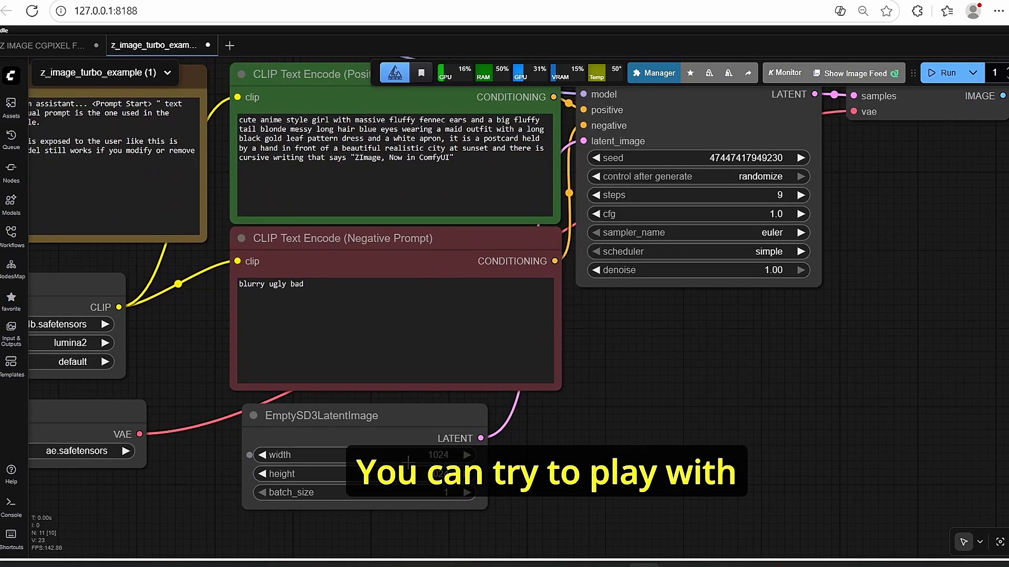
pyautogui.scroll(4, 430, 463)
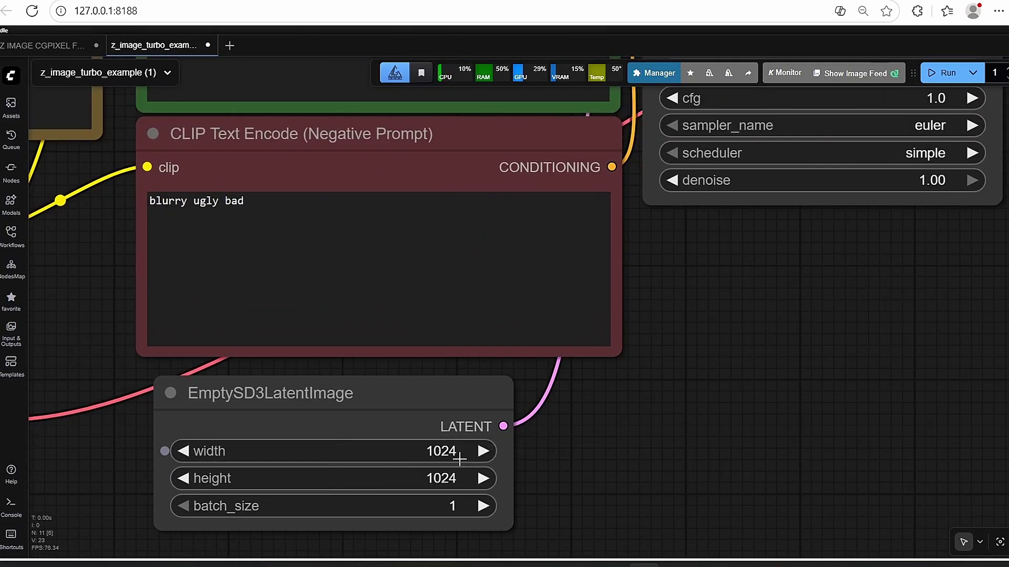
pyautogui.click(449, 414)
pyautogui.scroll(-2, 451, 416)
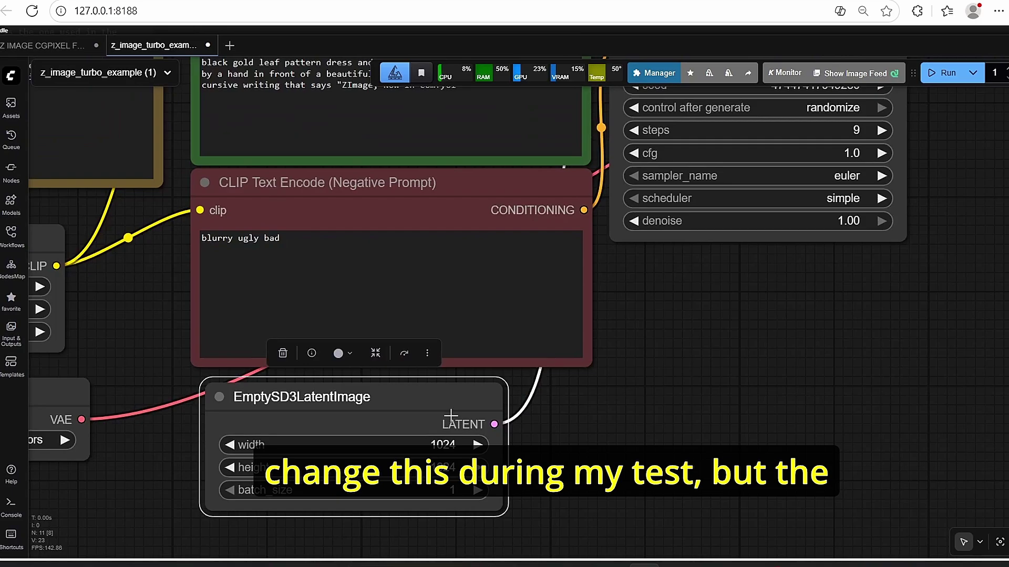
pyautogui.click(577, 408)
pyautogui.scroll(-3, 577, 408)
pyautogui.scroll(3, 579, 404)
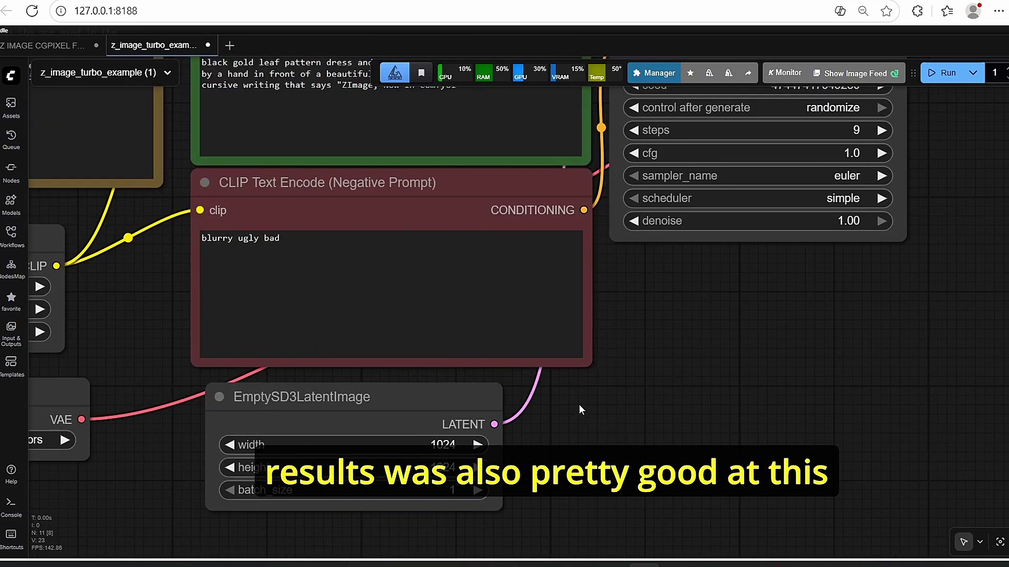
pyautogui.scroll(-5, 578, 405)
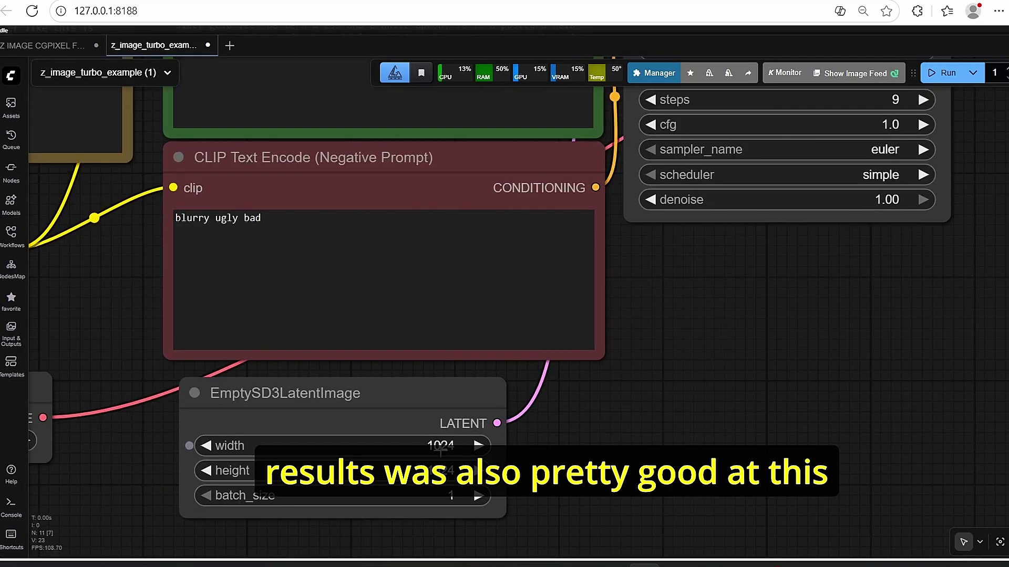
# - Review the KSampler node's seed, steps, cfg, sampler and scheduler settings
pyautogui.scroll(5, 724, 172)
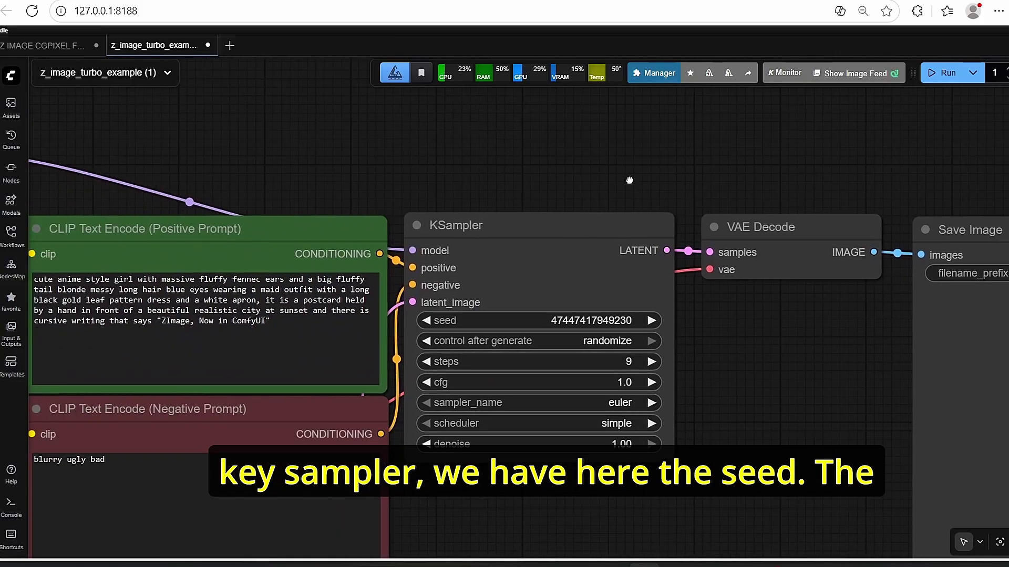
pyautogui.scroll(2, 622, 368)
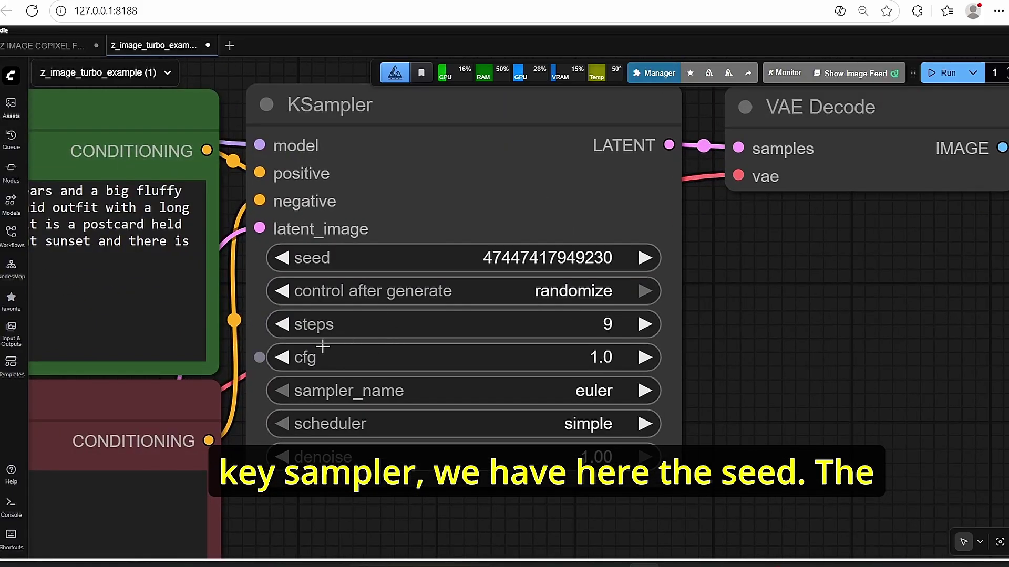
pyautogui.scroll(-2, 750, 342)
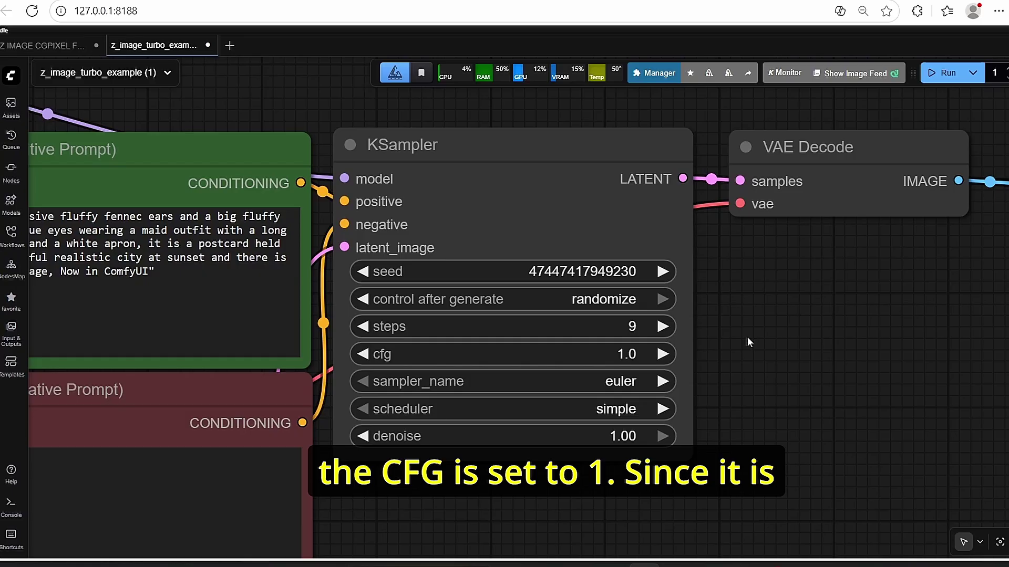
pyautogui.scroll(4, 716, 360)
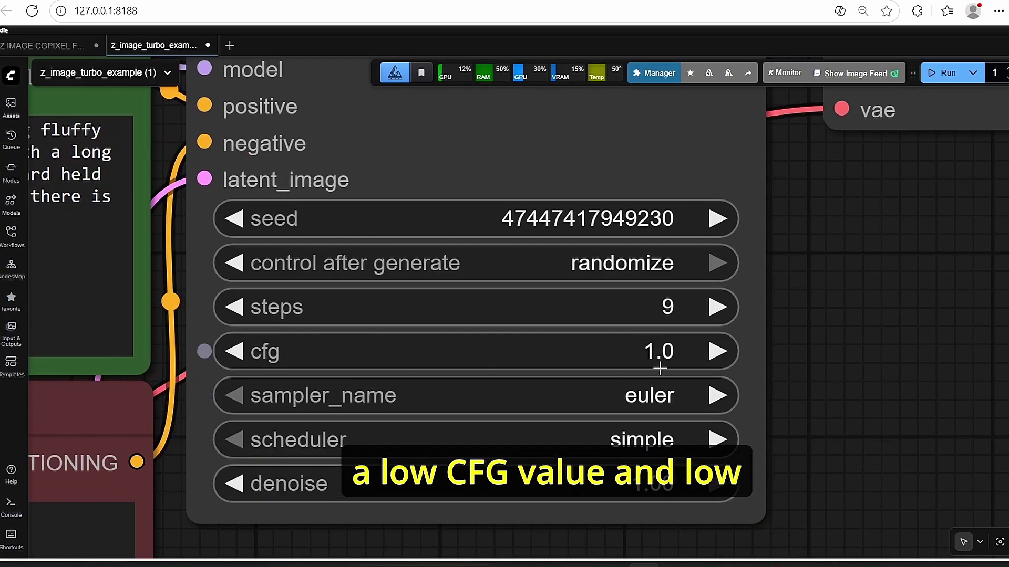
pyautogui.scroll(-1, 754, 329)
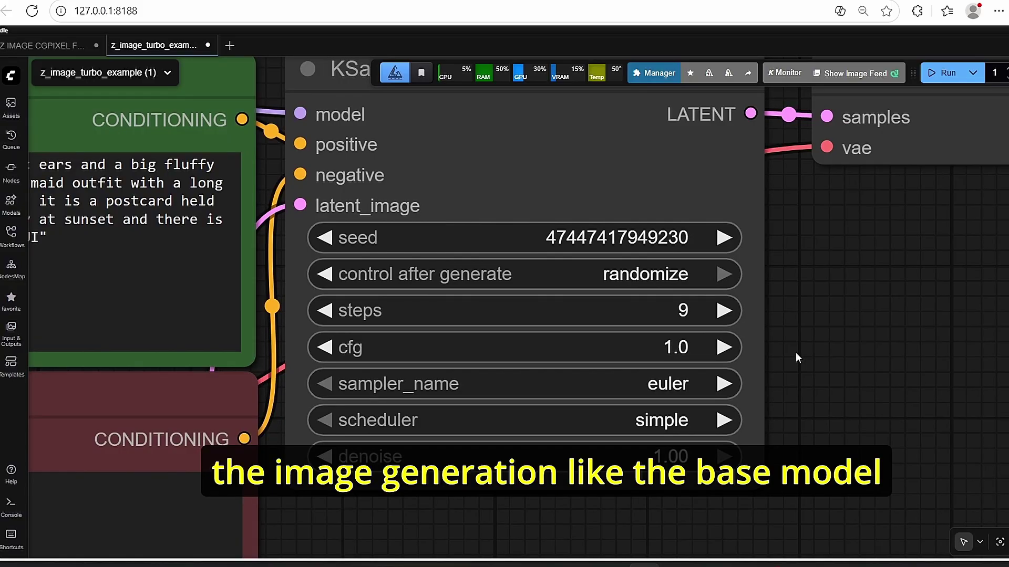
# - Check the KSampler node's remaining settings down to denoise
pyautogui.scroll(-3, 795, 352)
pyautogui.moveTo(795, 353); pyautogui.dragTo(796, 376)
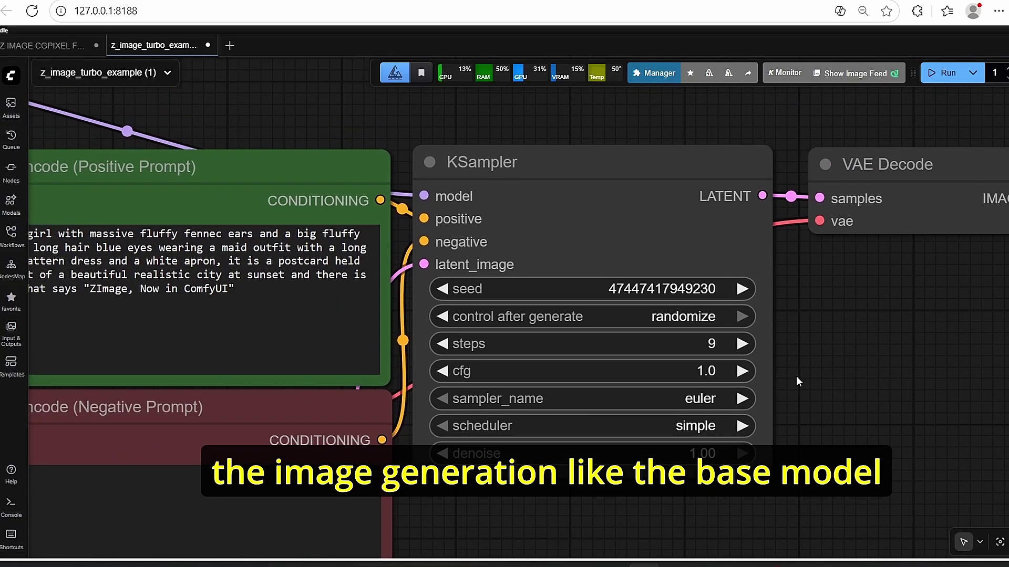
pyautogui.scroll(4, 796, 376)
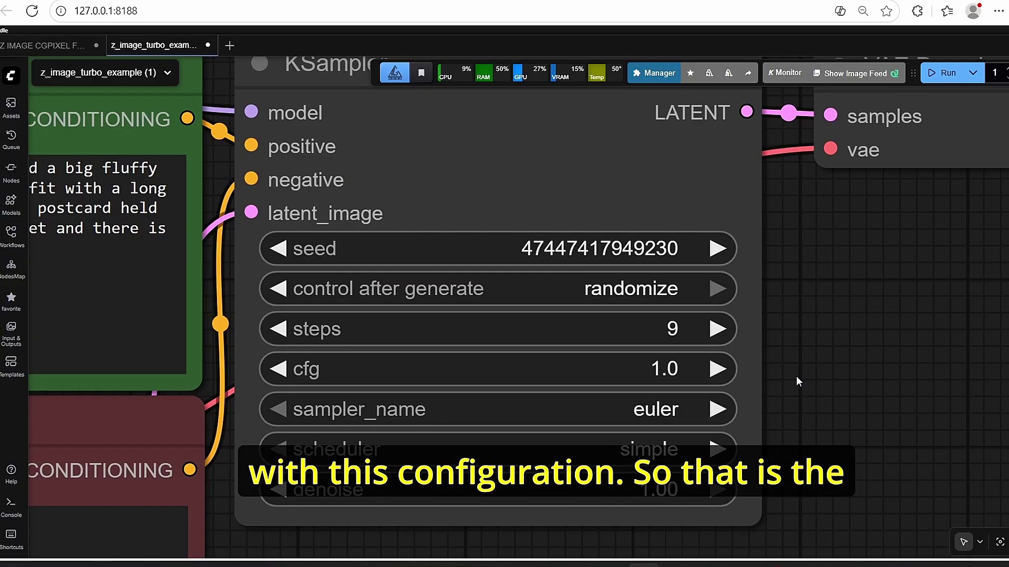
pyautogui.scroll(-5, 802, 377)
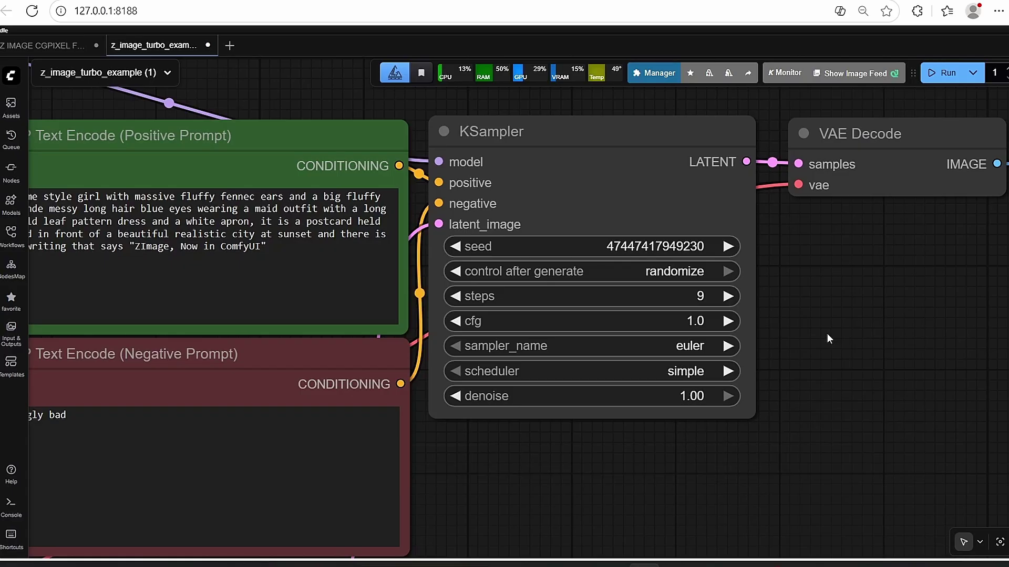
pyautogui.scroll(6, 827, 333)
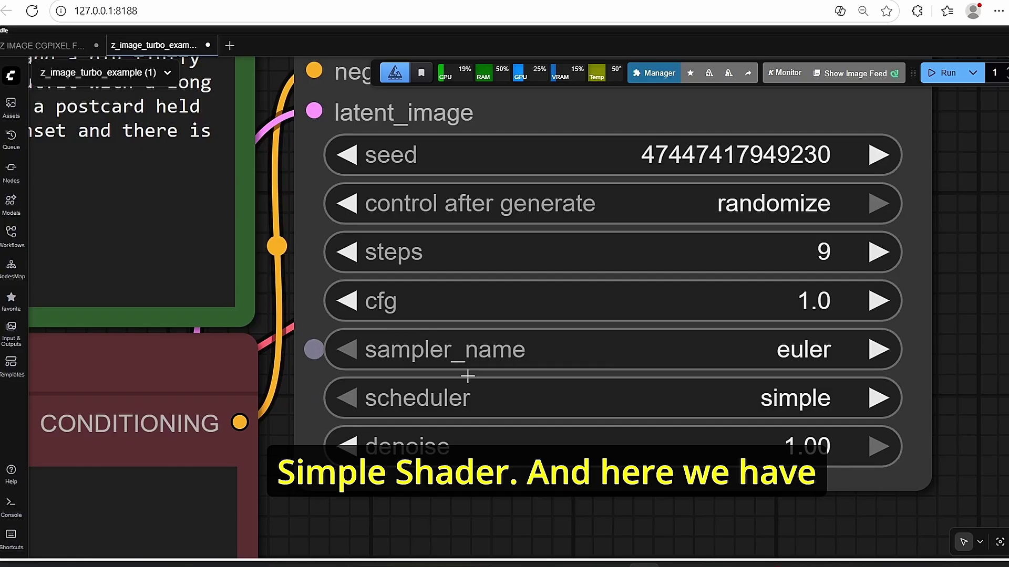
# - Move the VAE Decode node directly beneath the KSampler and bring the Save Image node close beside them
pyautogui.scroll(-2, 681, 419)
pyautogui.scroll(-8, 682, 419)
pyautogui.moveTo(540, 409); pyautogui.dragTo(482, 410)
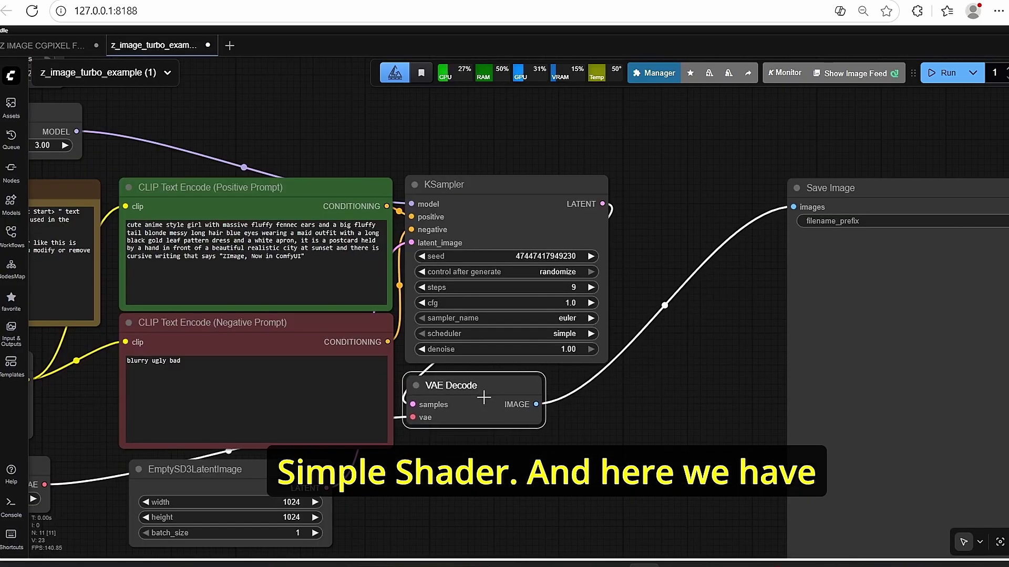
pyautogui.moveTo(642, 393); pyautogui.dragTo(537, 451)
pyautogui.scroll(-3, 579, 387)
pyautogui.click(669, 408)
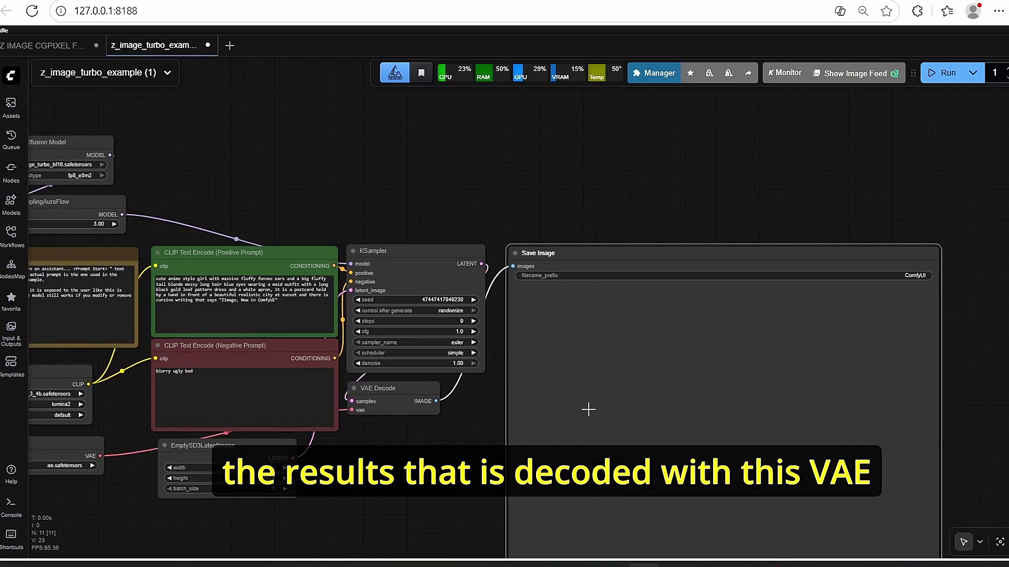
# - Widen the VAE Decode node to match the KSampler's width, with the whole workflow in view
pyautogui.scroll(3, 496, 452)
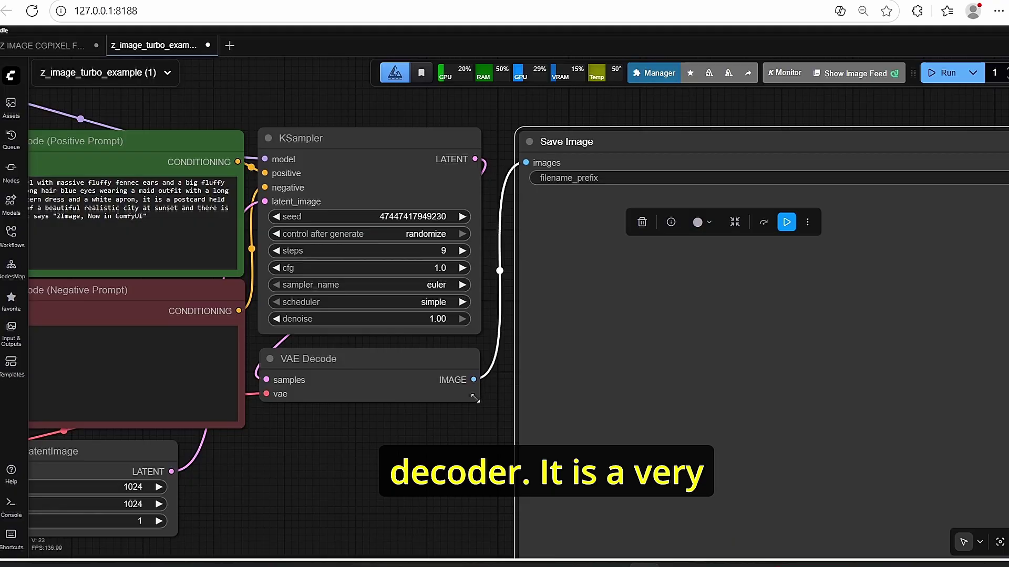
pyautogui.scroll(-5, 383, 493)
pyautogui.moveTo(382, 493); pyautogui.dragTo(601, 416)
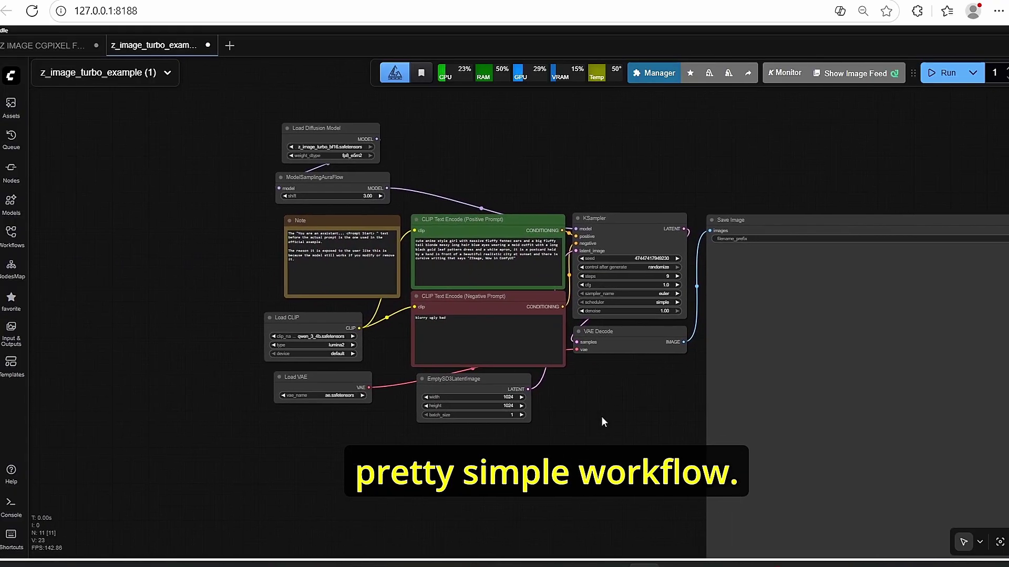
# - Close the z_image_turbo_example workflow and bring up the Z IMAGE CGPIXEL FREE workflow
pyautogui.click(207, 45)
pyautogui.click(636, 347)
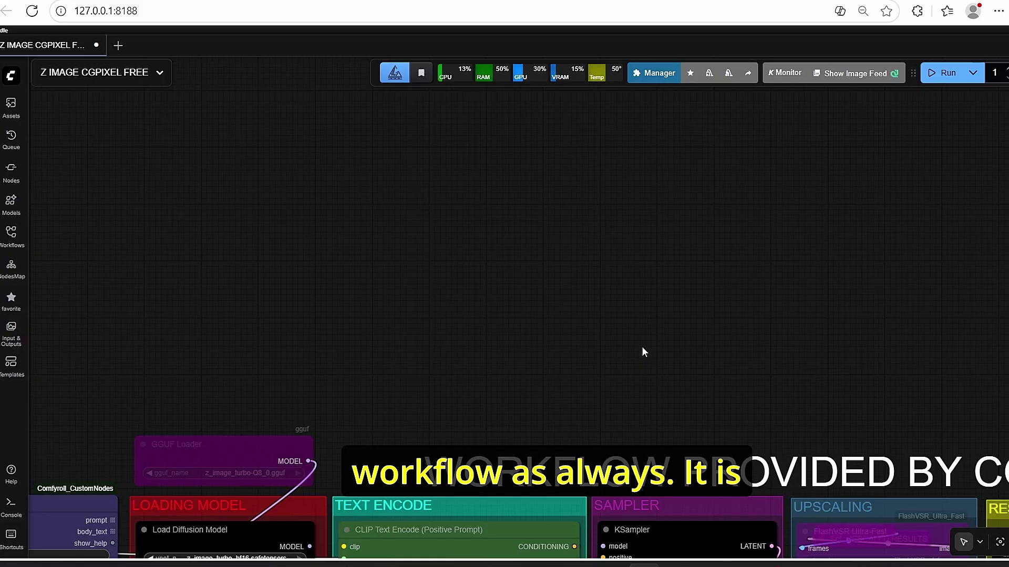
pyautogui.scroll(-9, 642, 351)
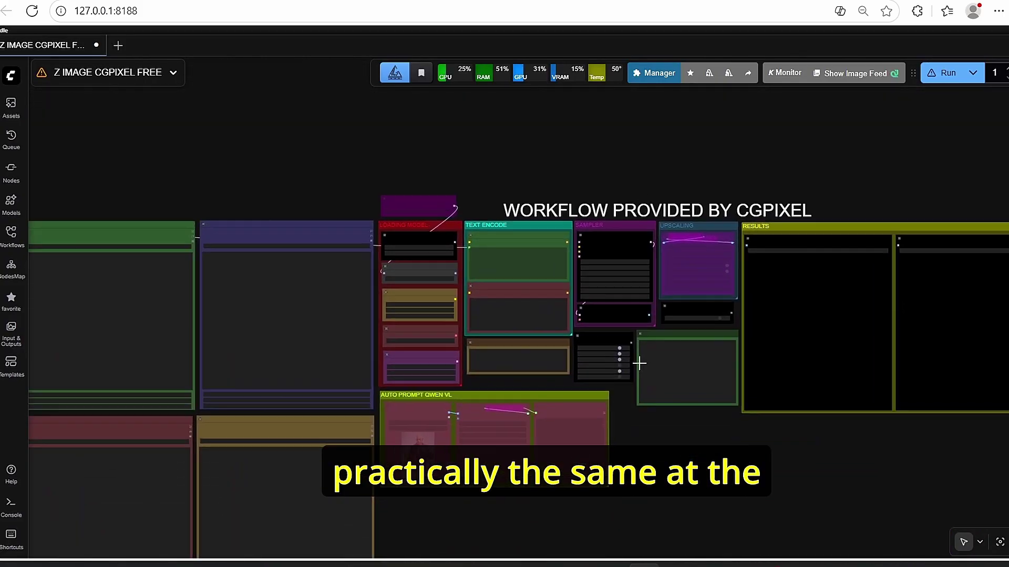
# - Enable the UPSCALING group containing the FlashVSR Ultra-Fast node through the Fast Groups Bypasser
pyautogui.scroll(4, 639, 362)
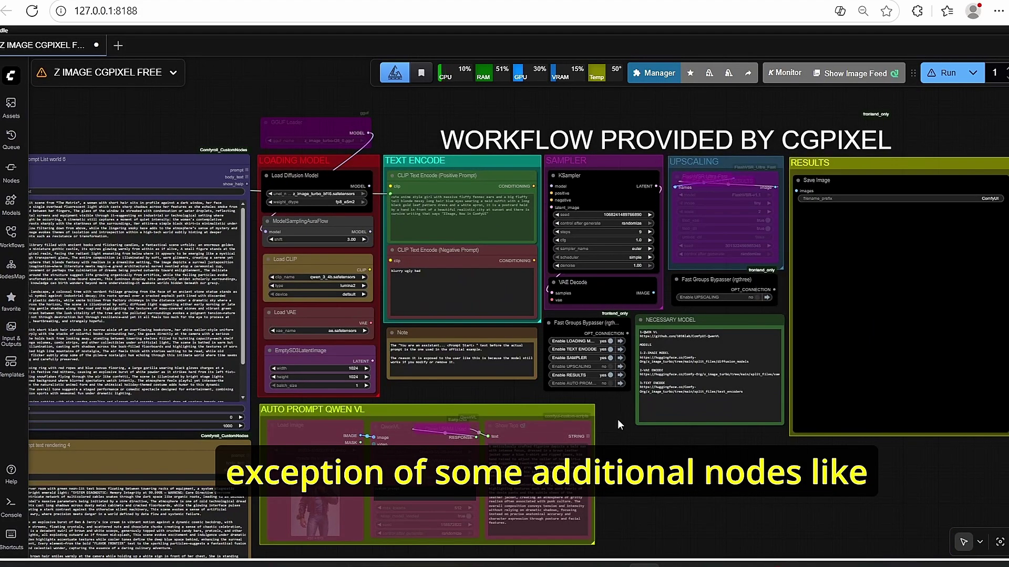
pyautogui.scroll(3, 697, 187)
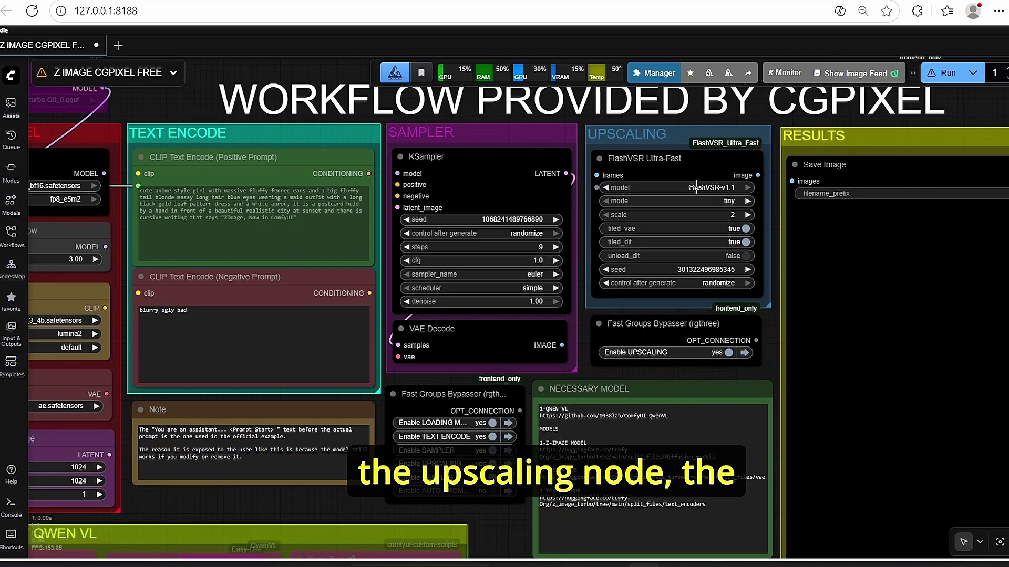
pyautogui.scroll(-5, 646, 177)
# - Enable the AUTO PROMPT QWEN VL group through the Fast Groups Bypasser
pyautogui.moveTo(262, 406); pyautogui.dragTo(331, 355)
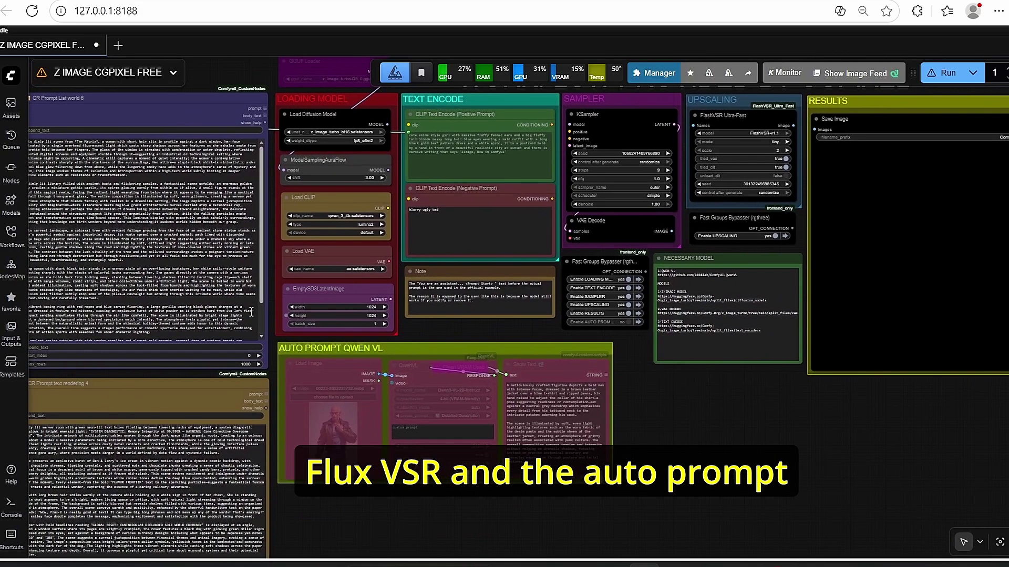
pyautogui.scroll(5, 331, 356)
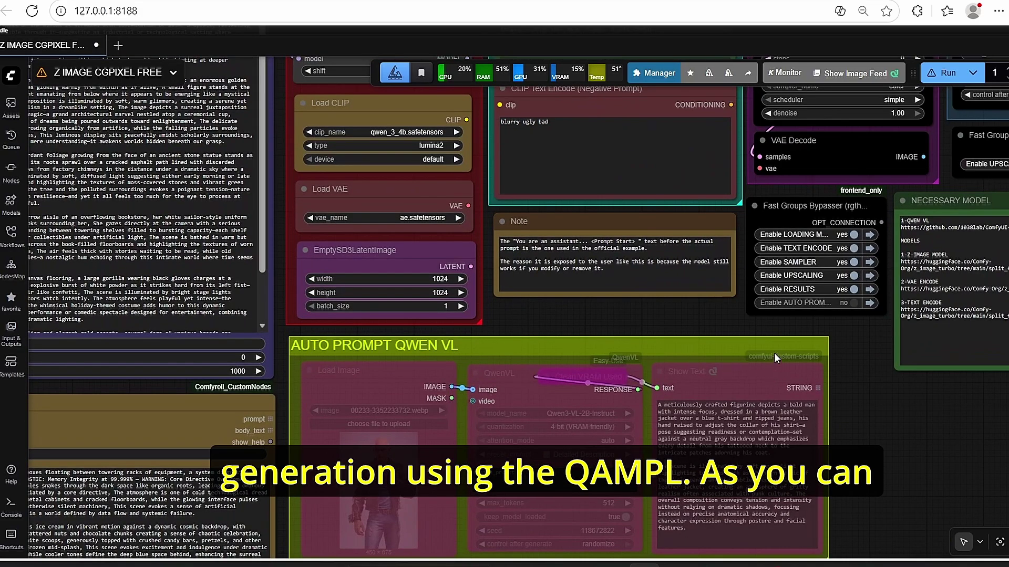
pyautogui.click(850, 303)
pyautogui.scroll(-2, 865, 391)
pyautogui.moveTo(865, 391); pyautogui.dragTo(765, 338)
pyautogui.scroll(4, 408, 319)
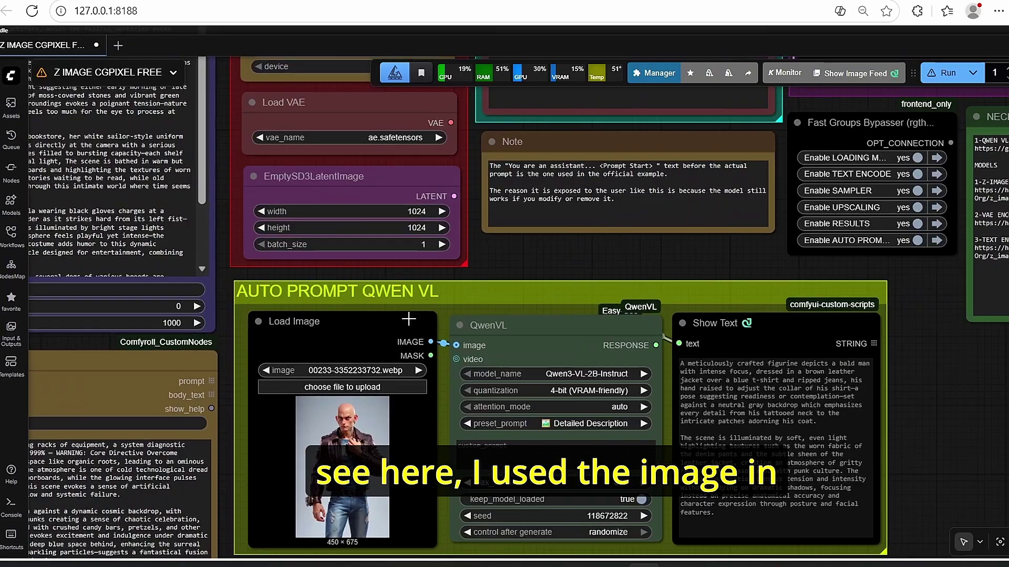
# - Examine the Load Image, QwenVL and Show Text nodes in the AUTO PROMPT QWEN VL group
pyautogui.moveTo(623, 259); pyautogui.dragTo(640, 255)
pyautogui.scroll(2, 484, 349)
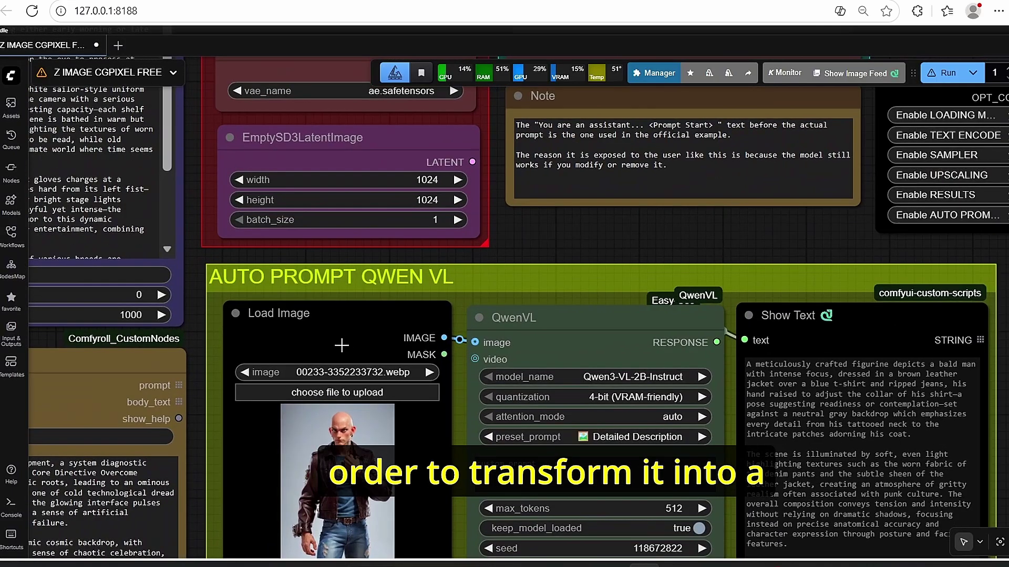
pyautogui.click(649, 342)
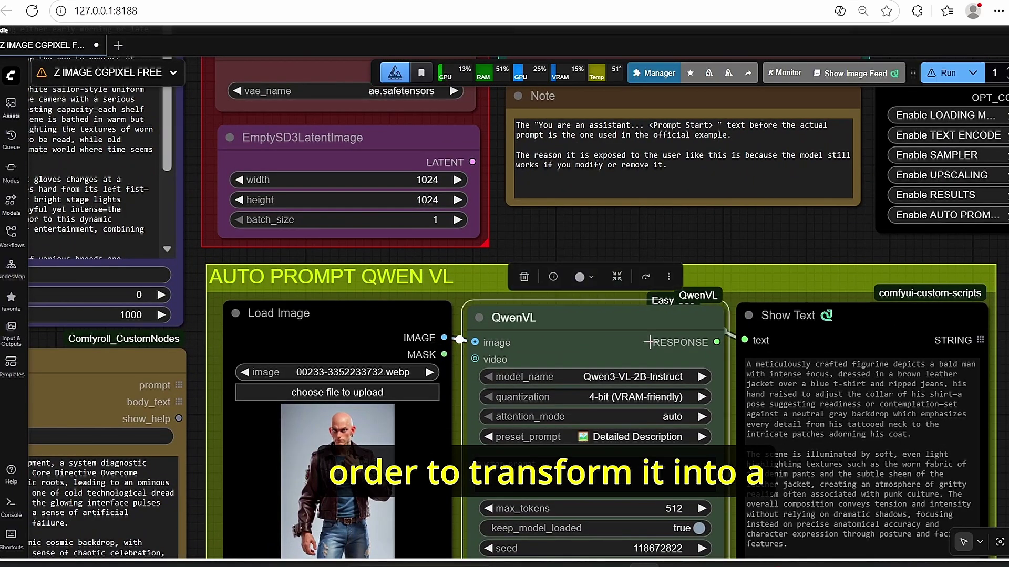
pyautogui.click(792, 237)
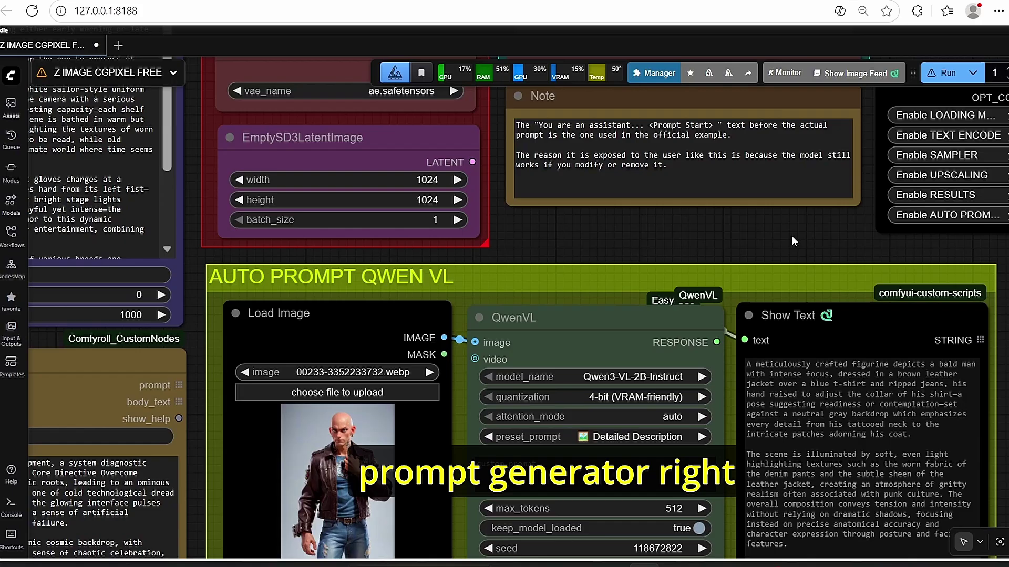
# - Examine the prompts and row settings of the CR Prompt List portrait node
pyautogui.scroll(-5, 791, 235)
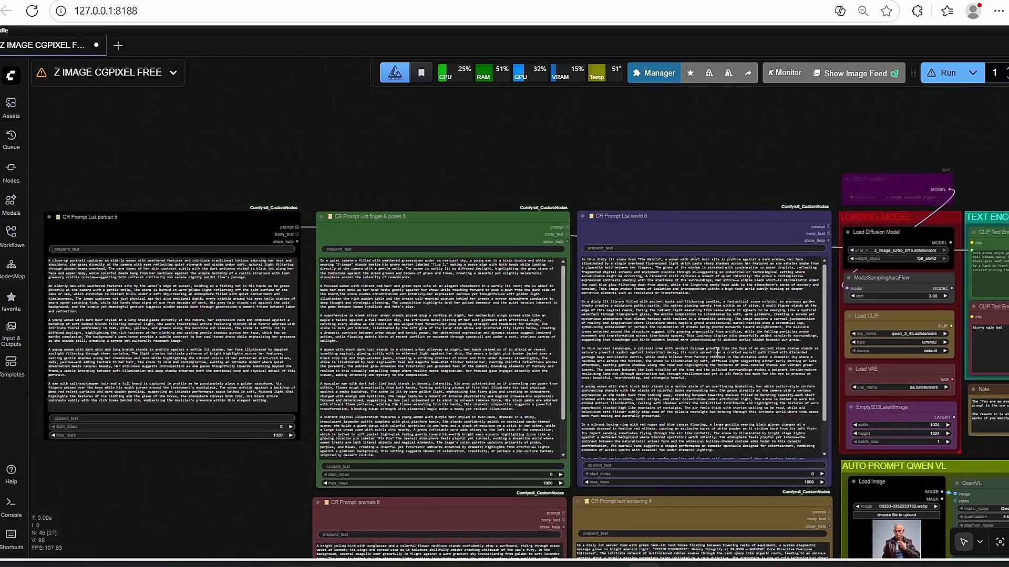
pyautogui.scroll(2, 291, 179)
pyautogui.moveTo(291, 179); pyautogui.dragTo(405, 234)
pyautogui.scroll(2, 468, 175)
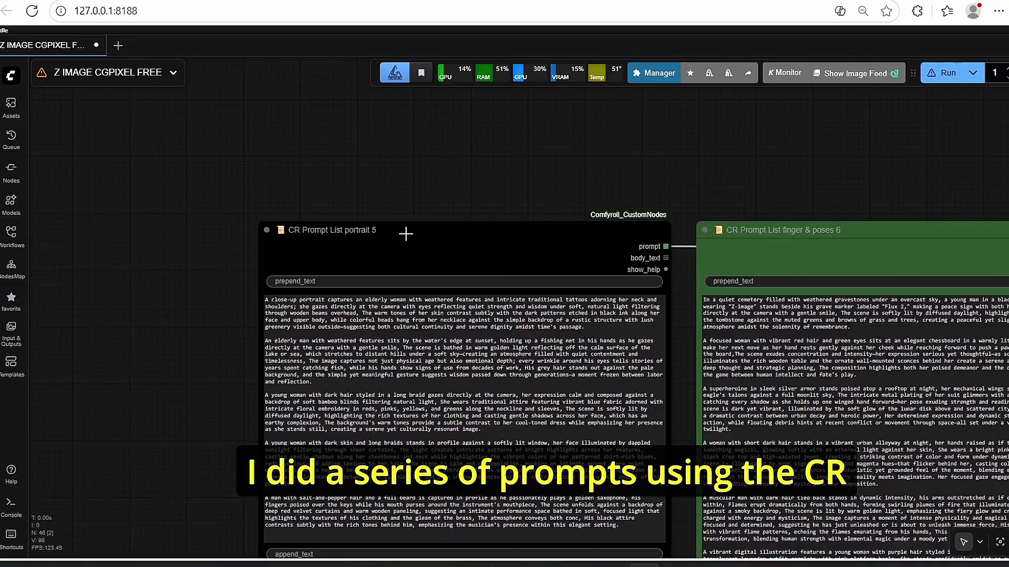
pyautogui.click(395, 237)
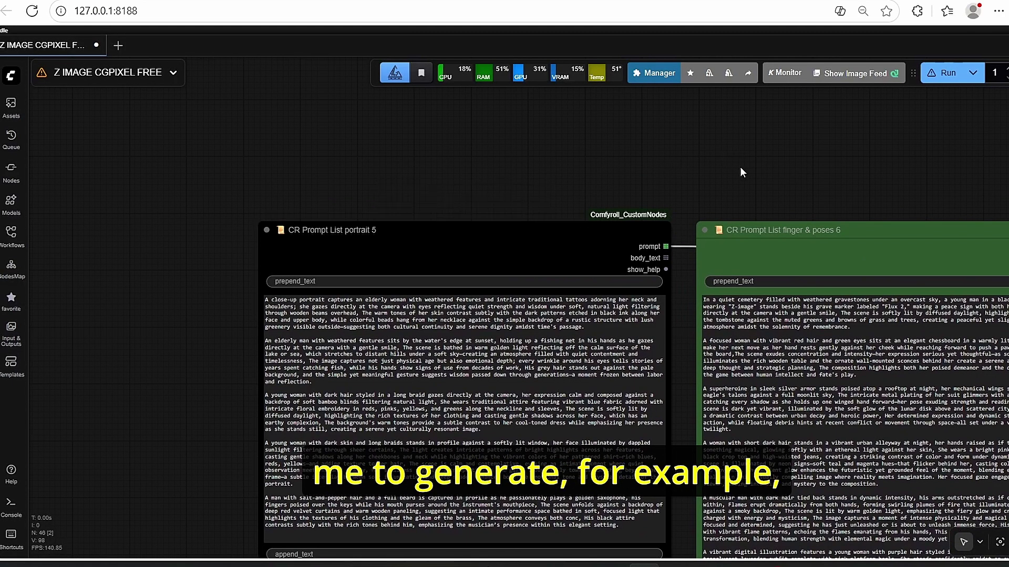
pyautogui.scroll(2, 634, 196)
pyautogui.scroll(-4, 228, 319)
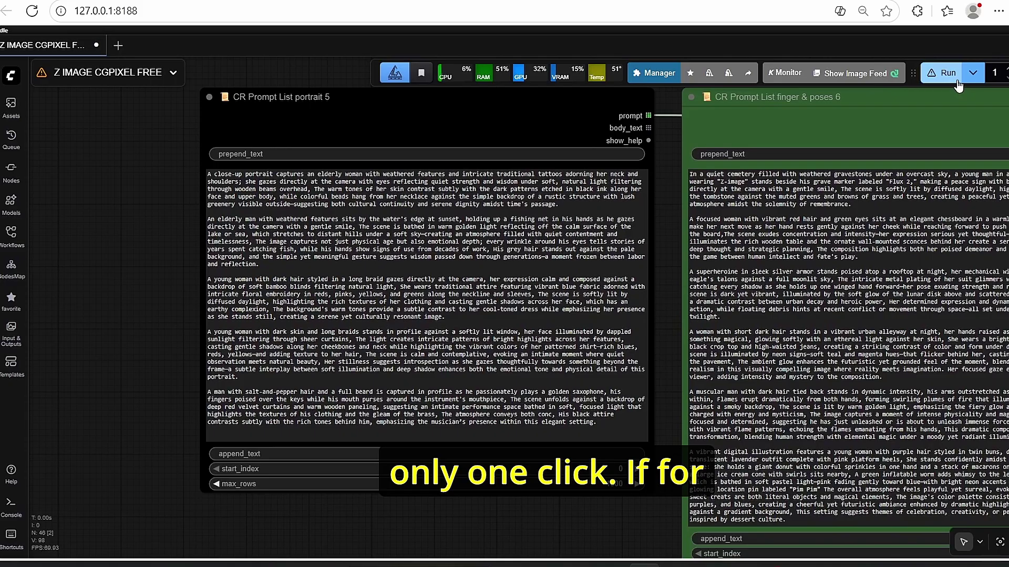
pyautogui.scroll(-3, 626, 227)
pyautogui.scroll(4, 687, 127)
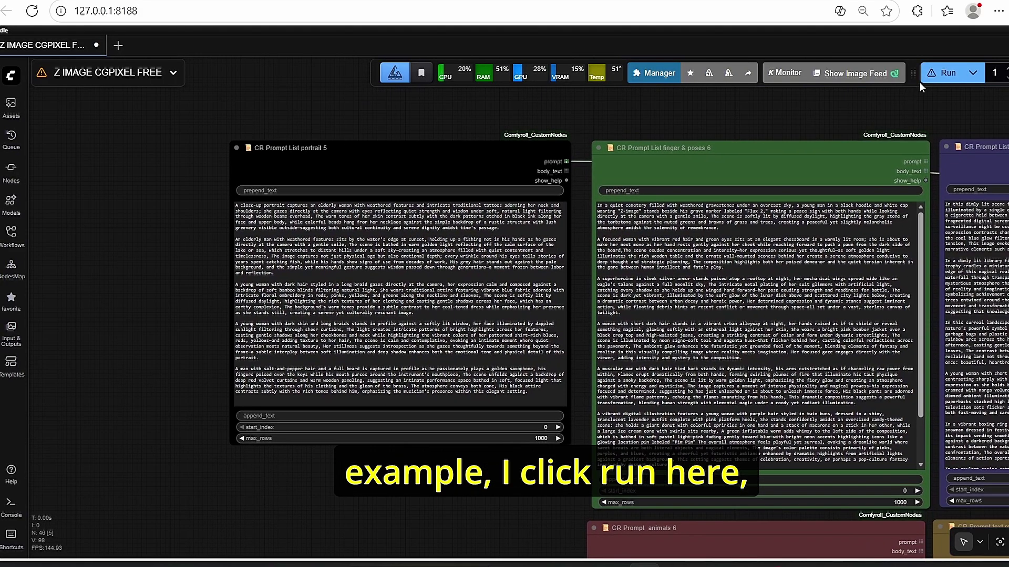
pyautogui.moveTo(687, 127); pyautogui.dragTo(918, 129)
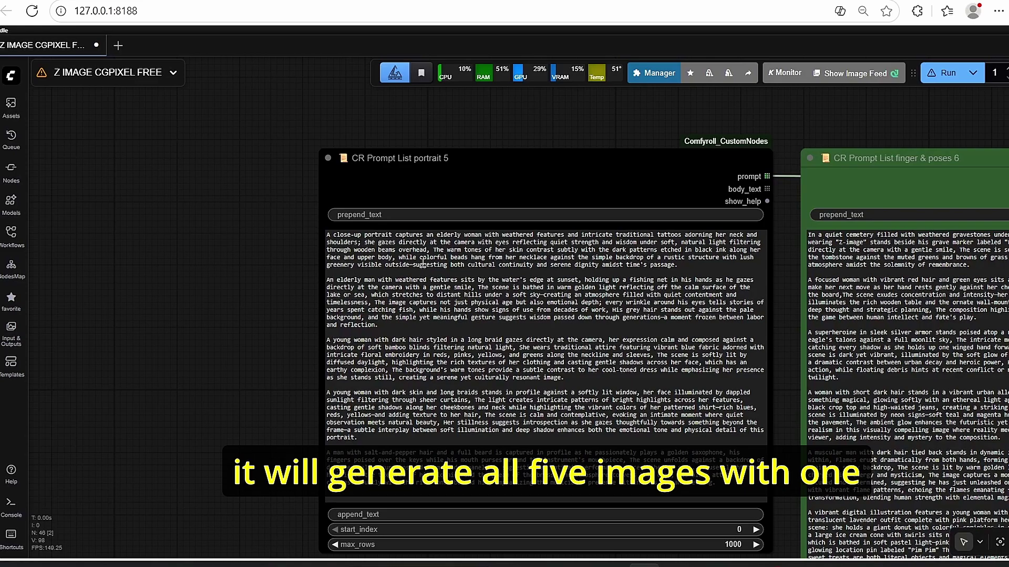
pyautogui.scroll(-4, 423, 260)
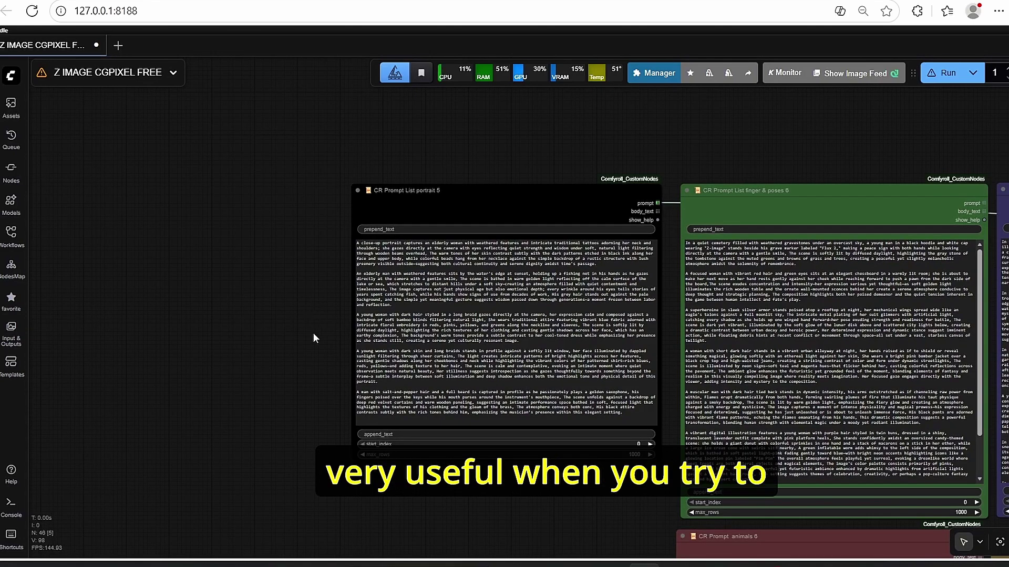
pyautogui.moveTo(632, 498); pyautogui.dragTo(476, 475)
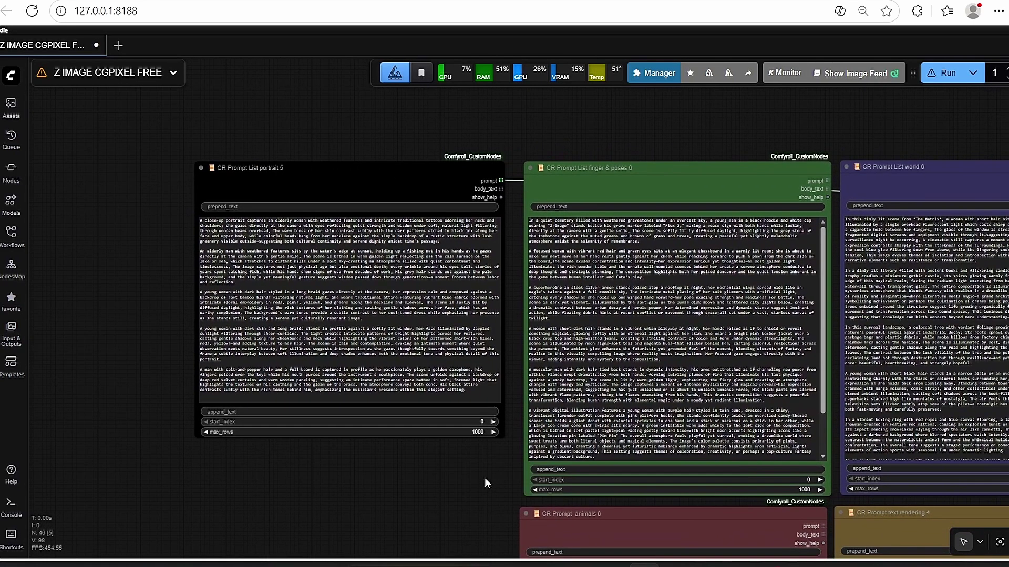
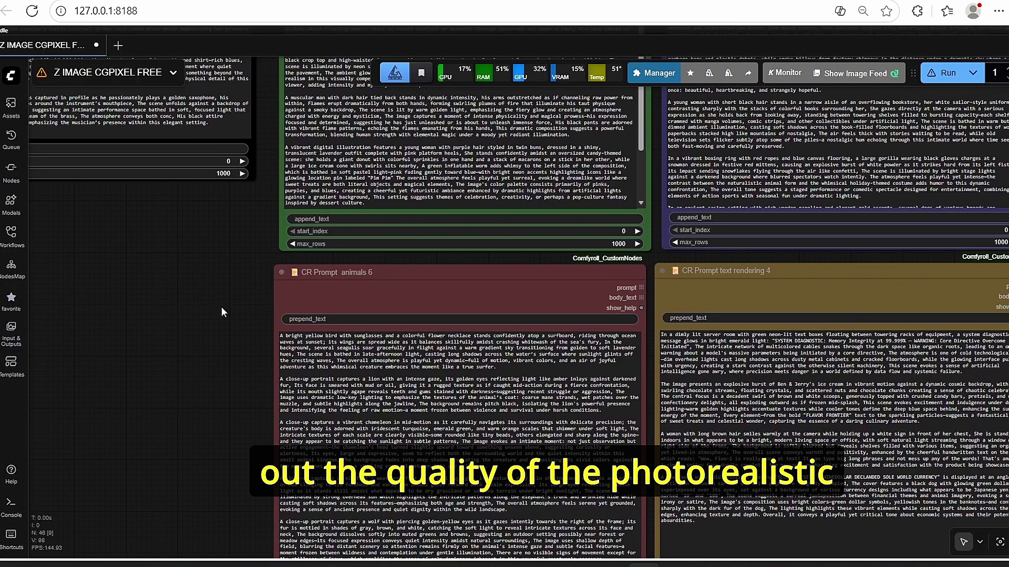
# - Look over the finger & poses, world, animals and text rendering prompt list nodes
pyautogui.scroll(-4, 222, 306)
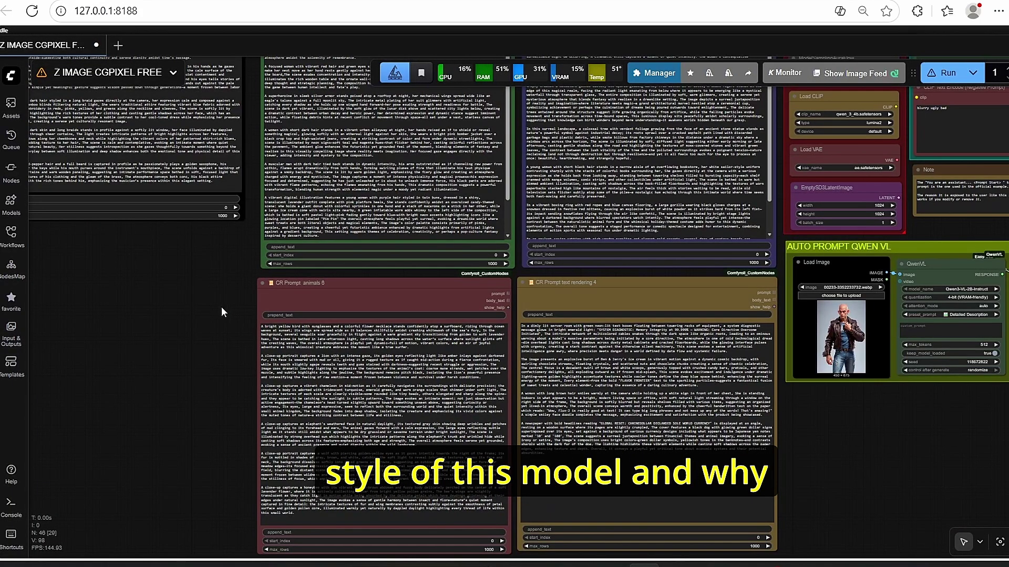
pyautogui.moveTo(228, 300); pyautogui.dragTo(291, 448)
pyautogui.scroll(2, 500, 173)
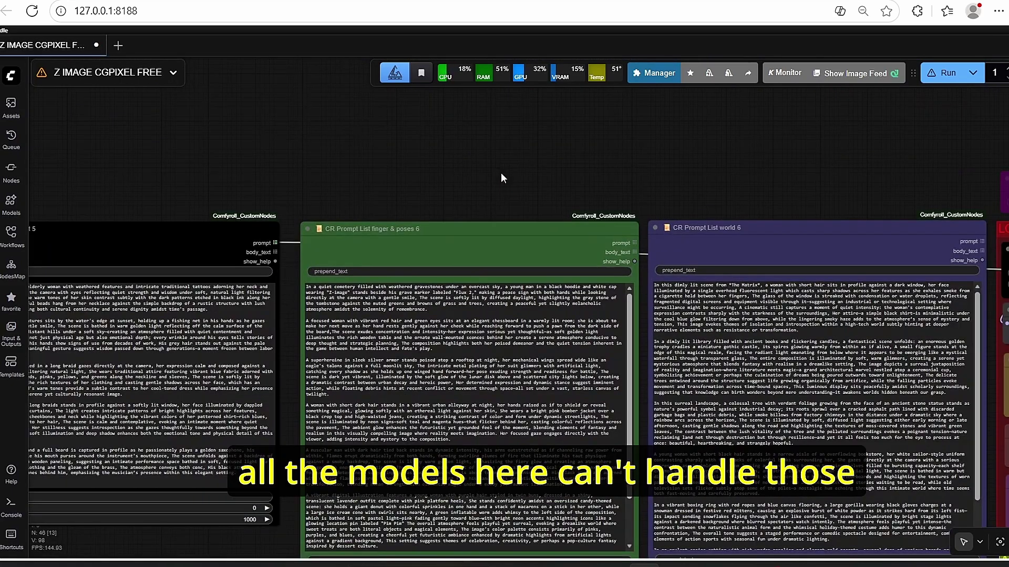
pyautogui.scroll(5, 378, 213)
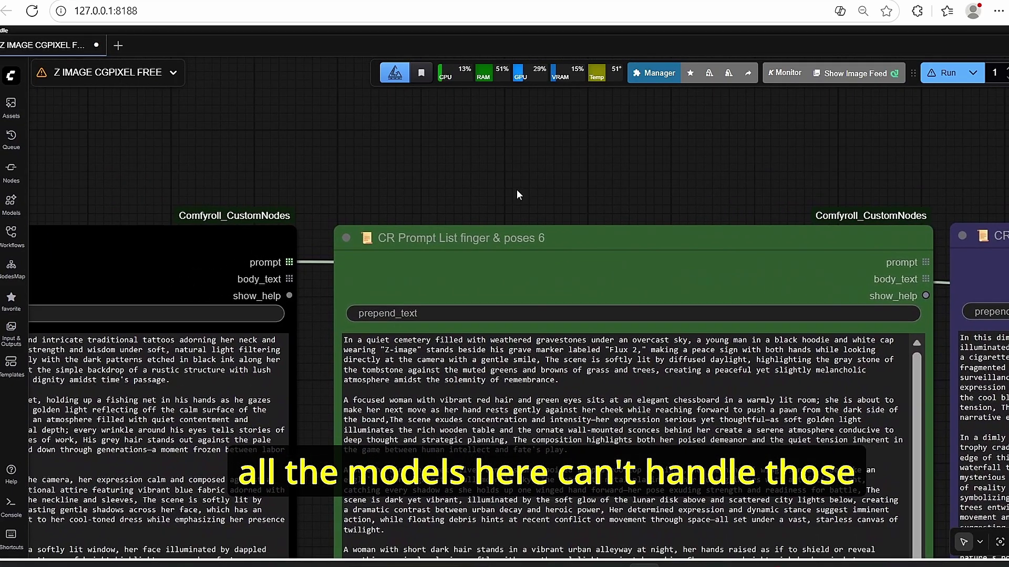
pyautogui.scroll(-4, 553, 229)
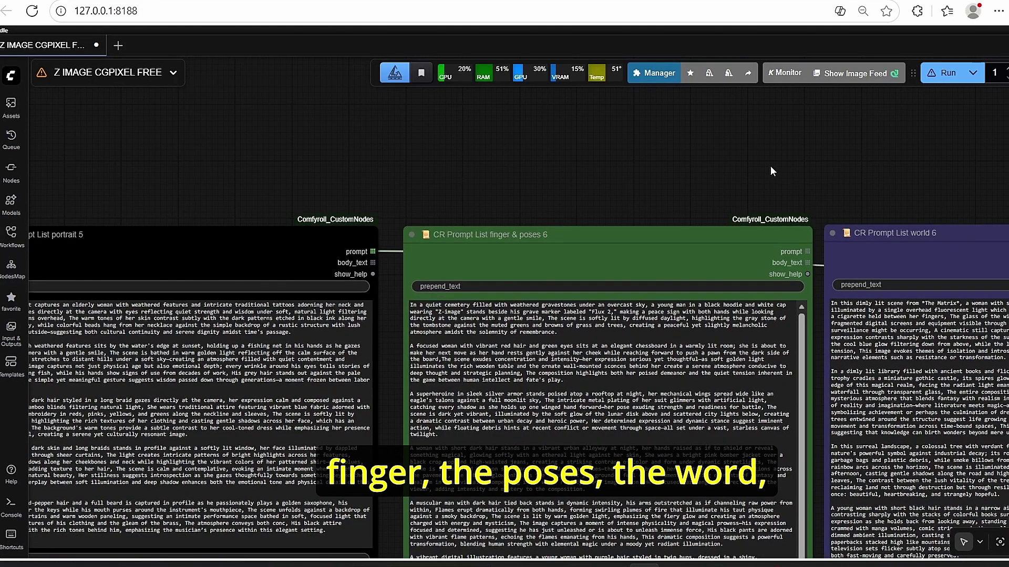
pyautogui.scroll(-5, 591, 141)
pyautogui.moveTo(283, 455); pyautogui.dragTo(210, 221)
pyautogui.scroll(2, 333, 398)
pyautogui.moveTo(333, 399); pyautogui.dragTo(333, 443)
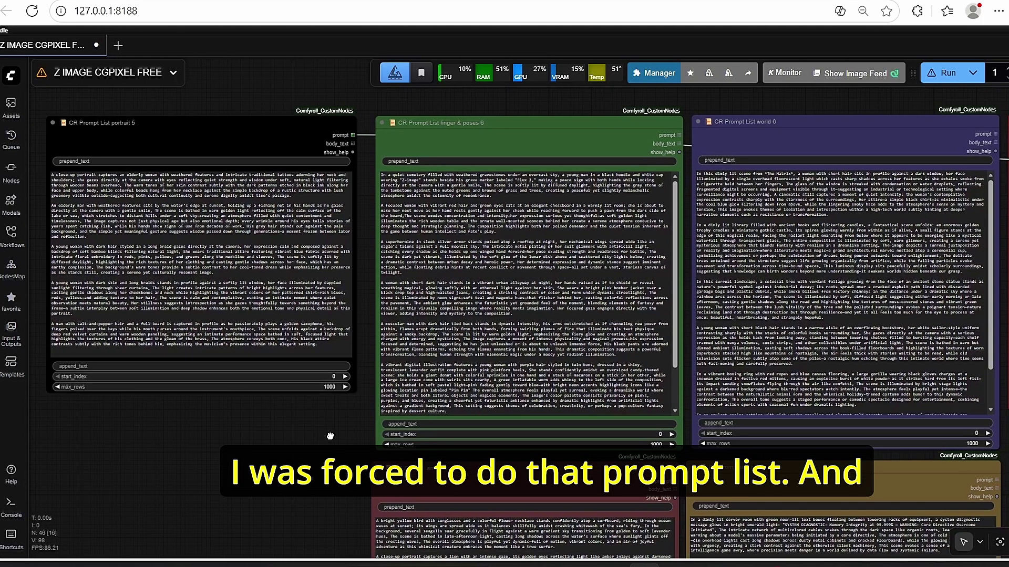
# - Connect the Load Diffusion Model output to the ModelSamplingAuraFlow model input, replacing the link from the bypassed GGUF Loader
pyautogui.moveTo(370, 444); pyautogui.dragTo(329, 435)
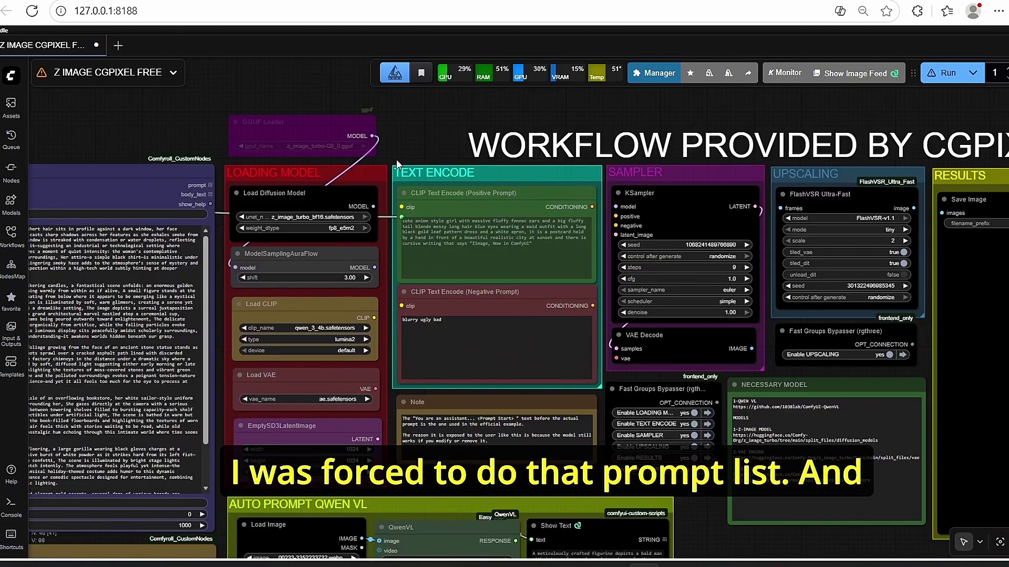
pyautogui.scroll(3, 396, 159)
pyautogui.moveTo(404, 135); pyautogui.dragTo(575, 142)
pyautogui.click(430, 121)
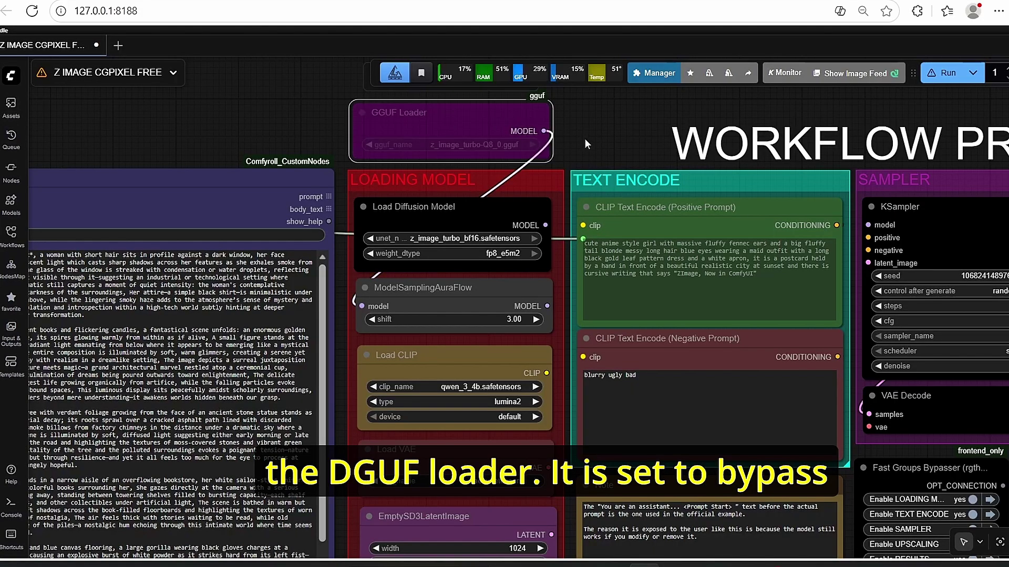
pyautogui.scroll(3, 510, 223)
pyautogui.moveTo(557, 225); pyautogui.dragTo(428, 280)
pyautogui.scroll(-5, 465, 205)
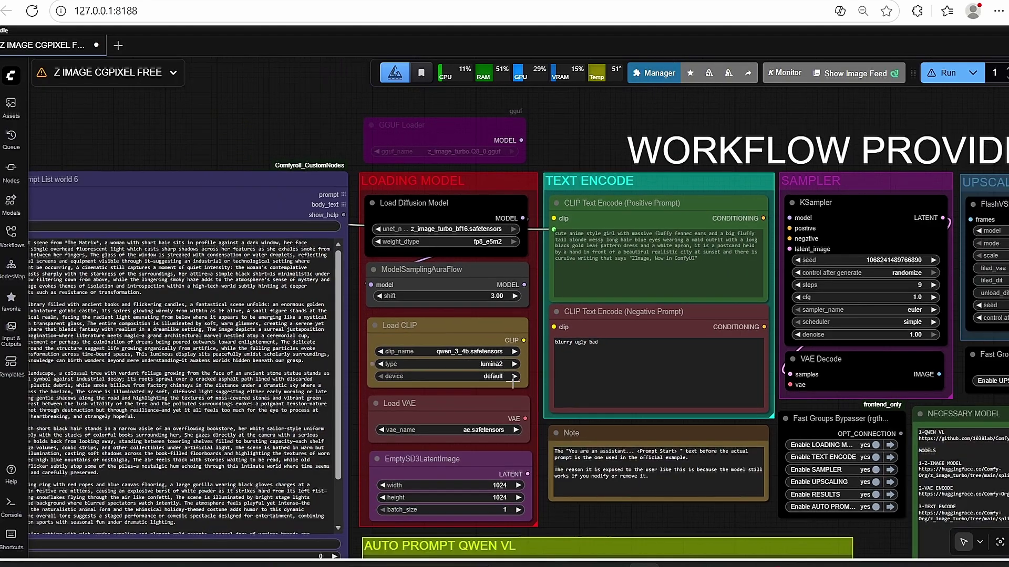
# - Examine the link from the CR Prompt List nodes into the text input of the positive CLIP Text Encode node
pyautogui.moveTo(603, 516); pyautogui.dragTo(403, 466)
pyautogui.moveTo(364, 93); pyautogui.dragTo(593, 185)
pyautogui.scroll(-2, 198, 148)
pyautogui.moveTo(197, 147); pyautogui.dragTo(427, 166)
pyautogui.scroll(3, 709, 247)
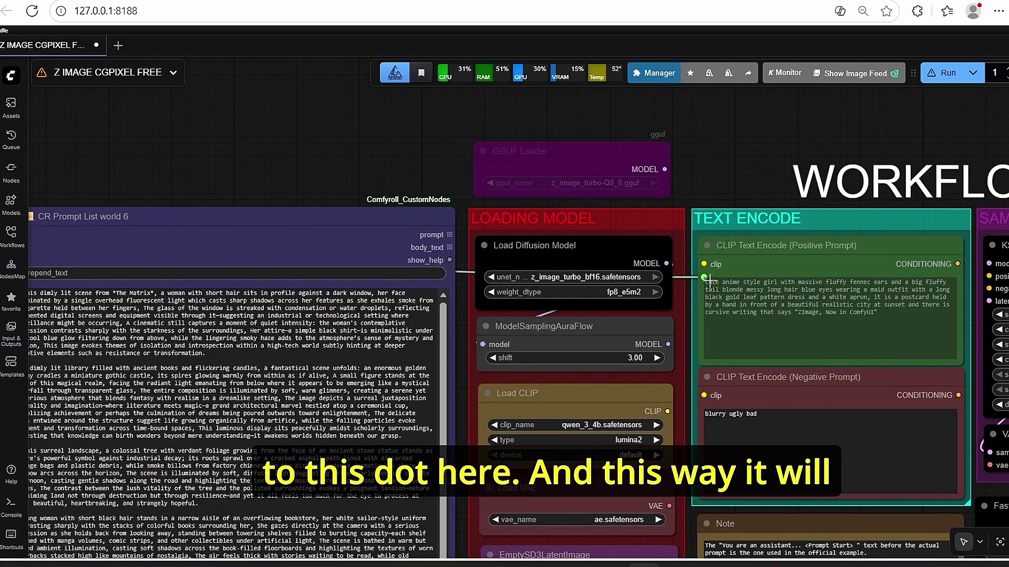
pyautogui.scroll(-6, 704, 275)
pyautogui.moveTo(707, 192); pyautogui.dragTo(424, 79)
pyautogui.scroll(2, 579, 160)
pyautogui.scroll(-2, 579, 163)
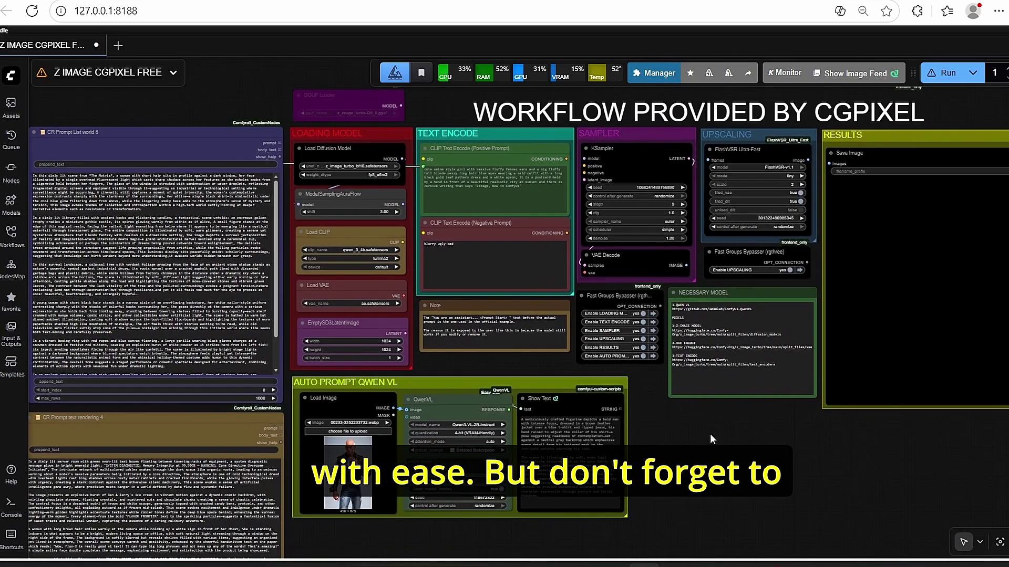
# - Disable the AUTO PROMPT QWEN VL group in the Fast Groups Bypasser below the SAMPLER group
pyautogui.scroll(3, 721, 450)
pyautogui.moveTo(610, 436); pyautogui.dragTo(657, 346)
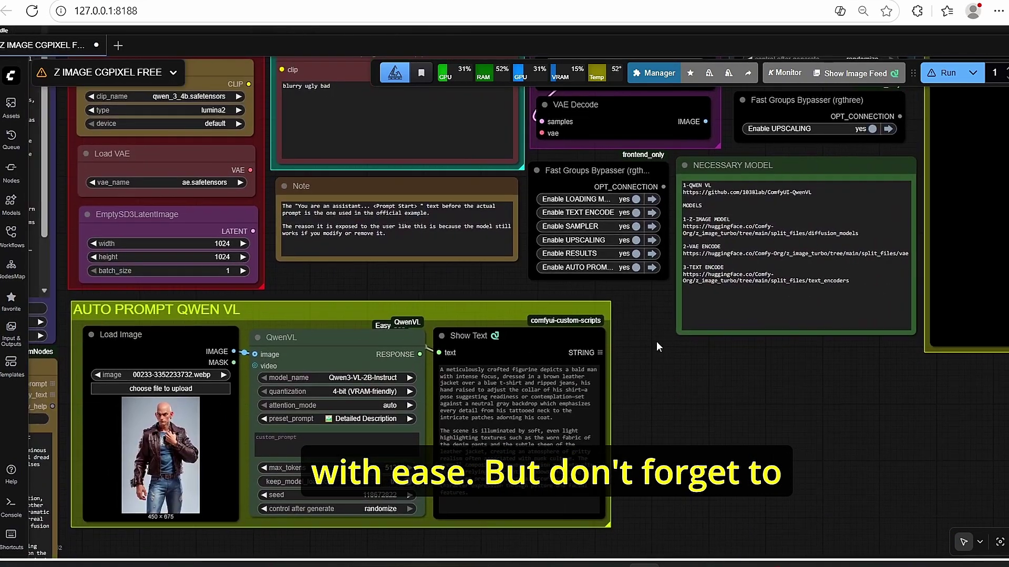
pyautogui.click(637, 267)
pyautogui.scroll(-3, 446, 297)
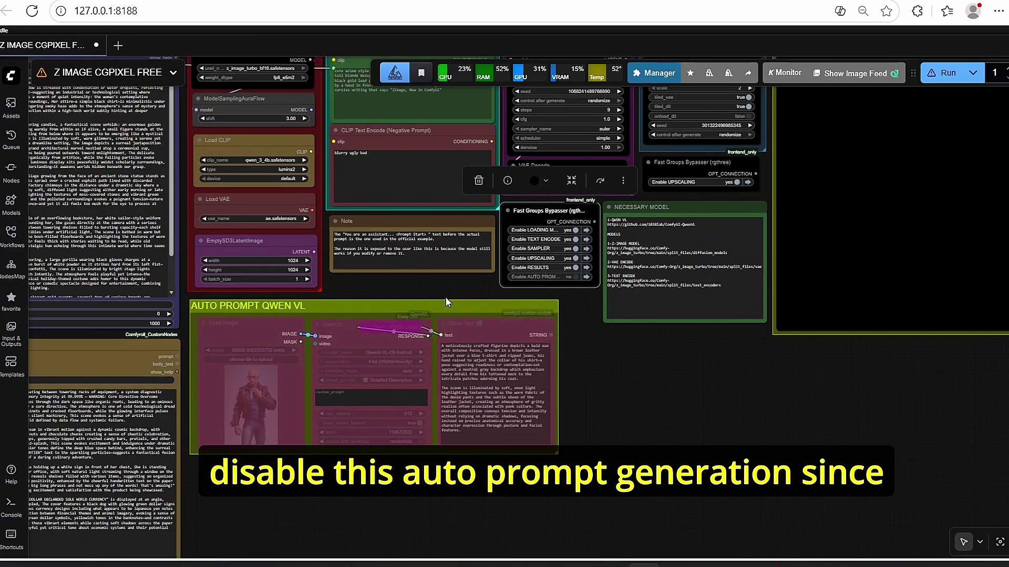
# - Disable the UPSCALING group in the Fast Groups Bypasser beneath the FlashVSR Ultra-Fast node
pyautogui.scroll(-2, 599, 378)
pyautogui.moveTo(579, 156); pyautogui.dragTo(566, 212)
pyautogui.scroll(4, 567, 212)
pyautogui.moveTo(645, 288); pyautogui.dragTo(556, 288)
pyautogui.scroll(4, 556, 288)
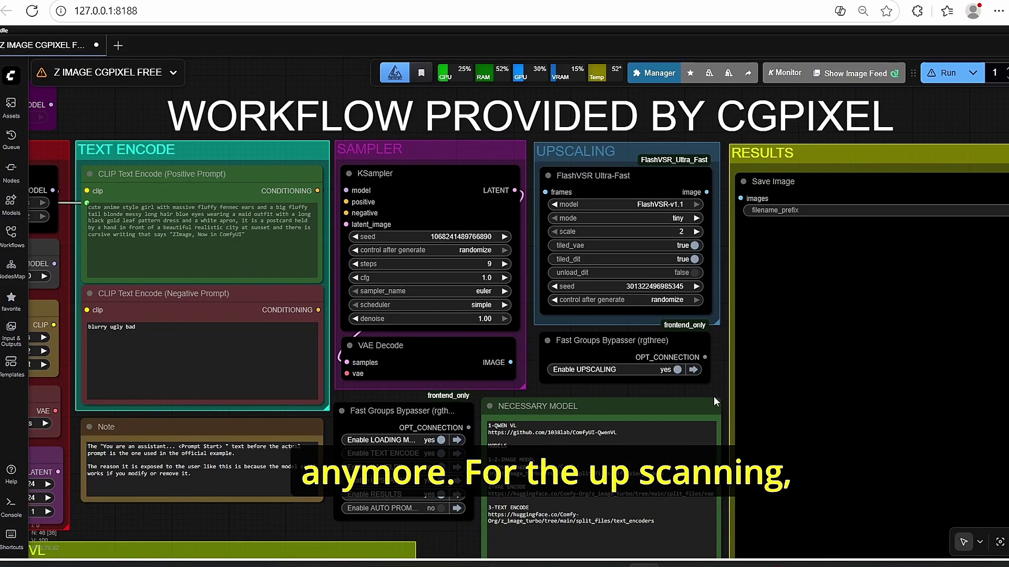
pyautogui.click(677, 370)
pyautogui.scroll(-3, 705, 392)
pyautogui.scroll(-4, 723, 387)
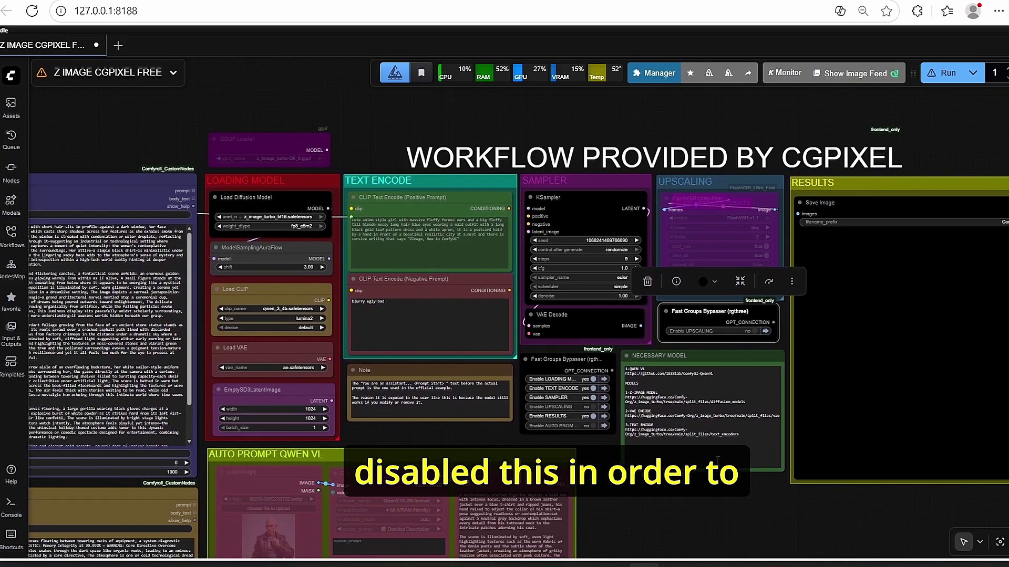
# - Examine the NECESSARY MODEL note with its QwenVL, Z-Image model, VAE and text encoder download links
pyautogui.scroll(3, 644, 449)
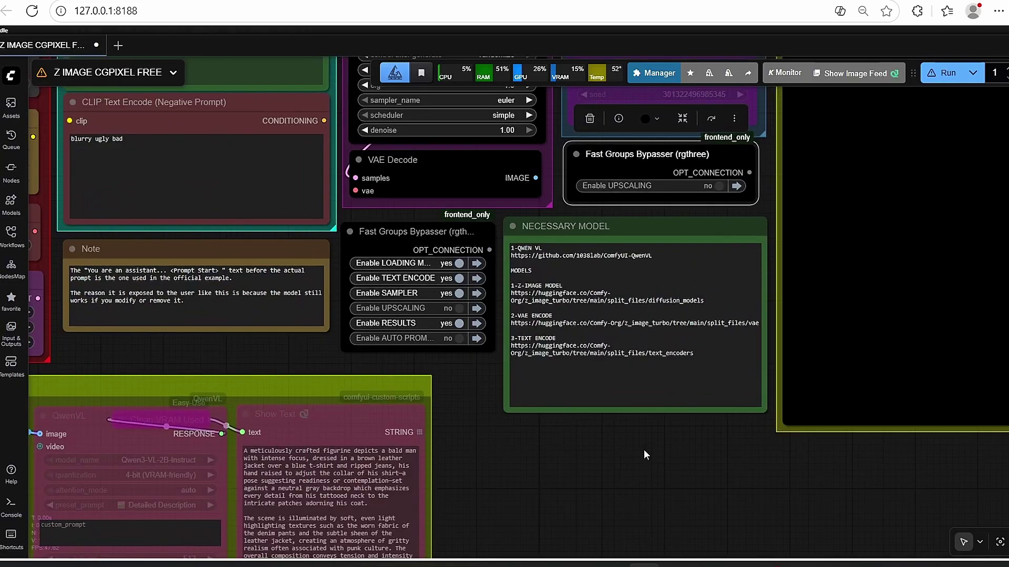
pyautogui.scroll(-2, 465, 383)
pyautogui.moveTo(464, 383); pyautogui.dragTo(525, 399)
pyautogui.scroll(3, 408, 447)
pyautogui.moveTo(407, 448); pyautogui.dragTo(372, 446)
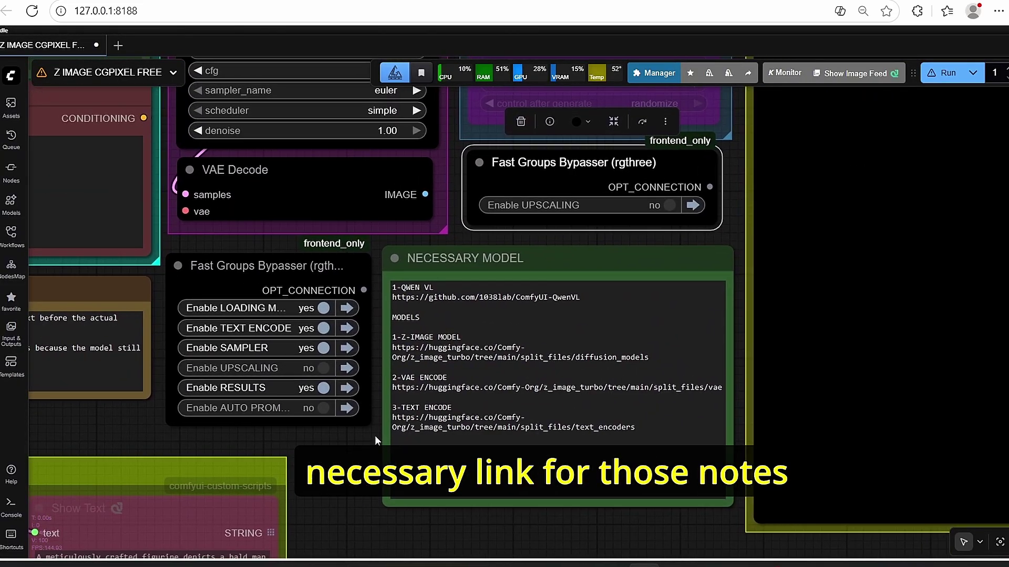
pyautogui.scroll(3, 460, 308)
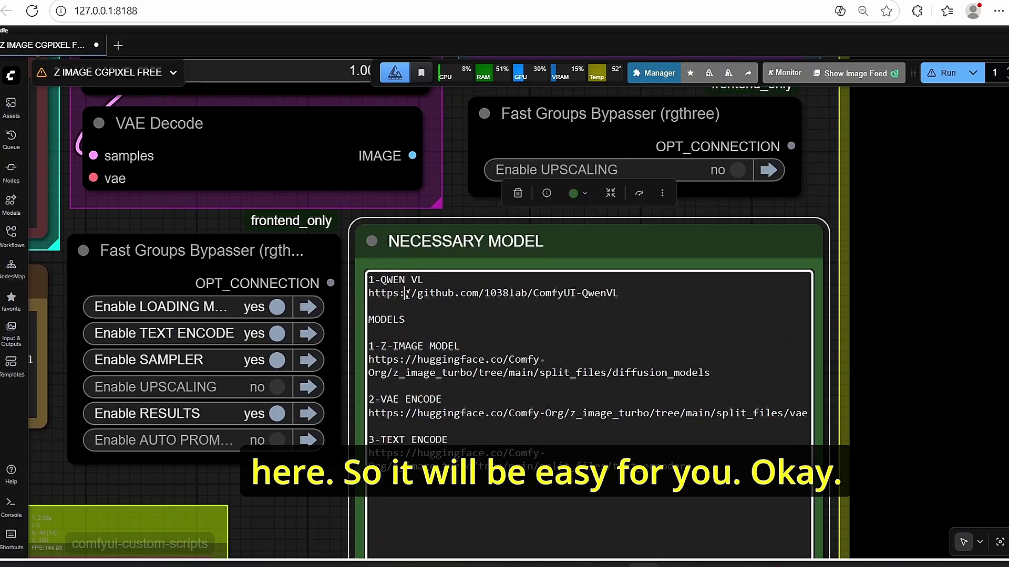
pyautogui.scroll(-5, 420, 388)
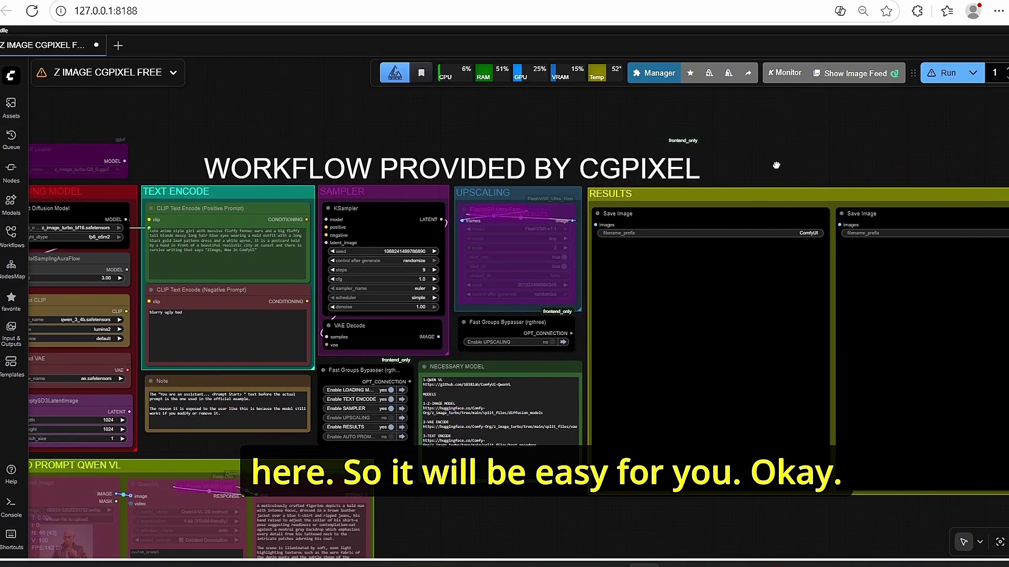
pyautogui.hscroll(-2, 647, 337)
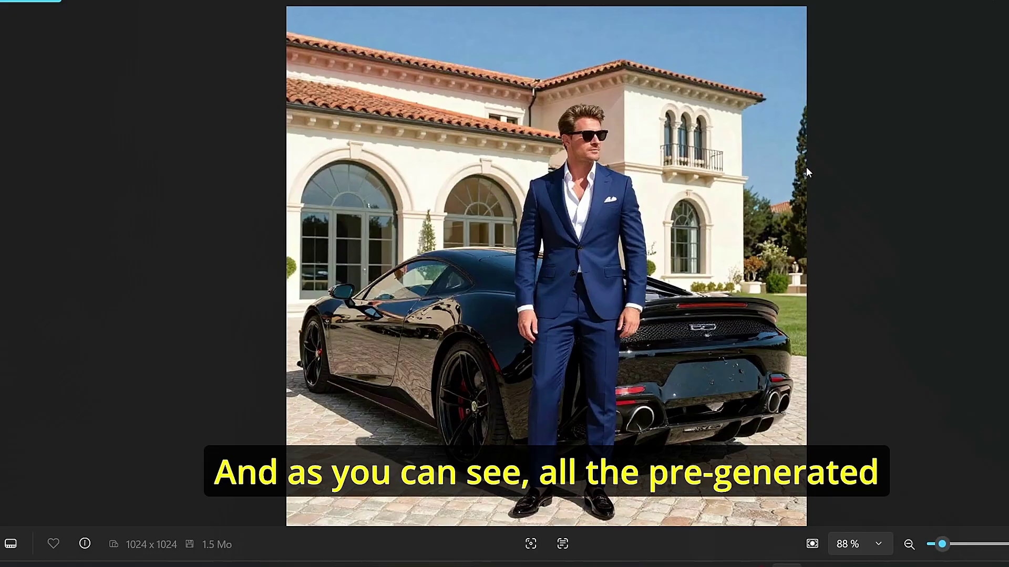
# - Browse the generated people and pose images in the image viewer, checking fingers, poses and textures
pyautogui.press('Right')
pyautogui.press('Right')
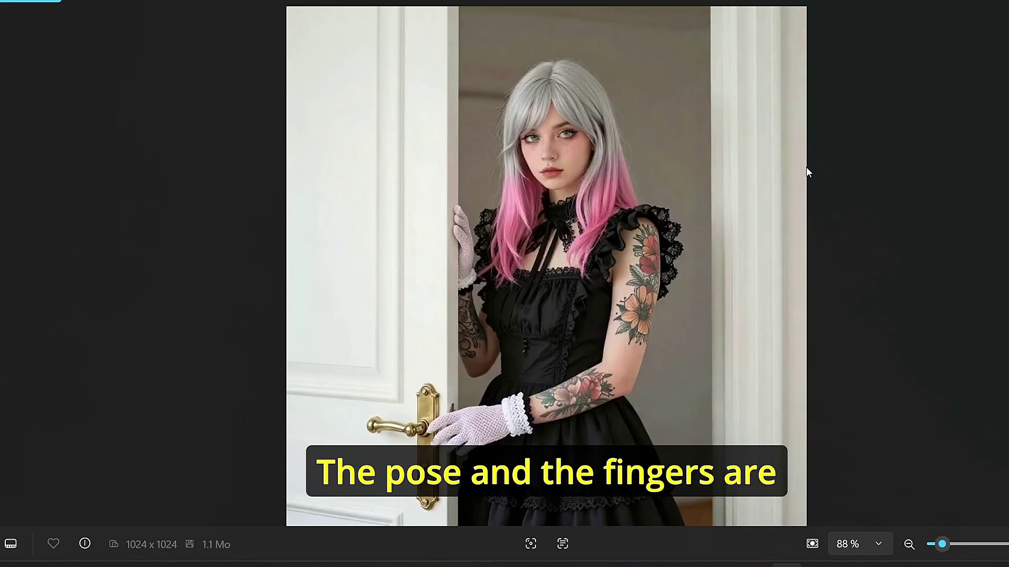
pyautogui.press('Right')
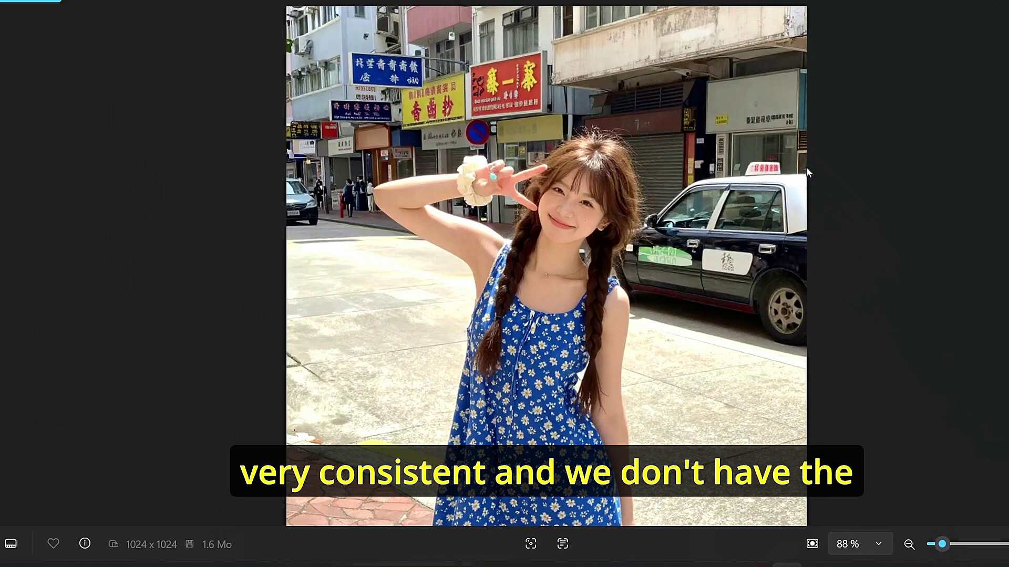
pyautogui.press('Right')
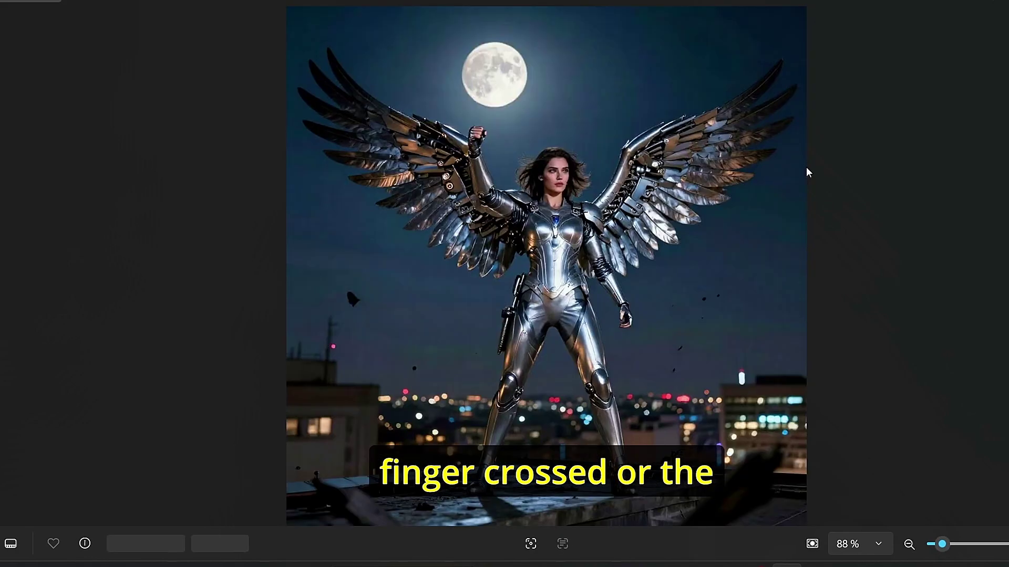
pyautogui.press('Right')
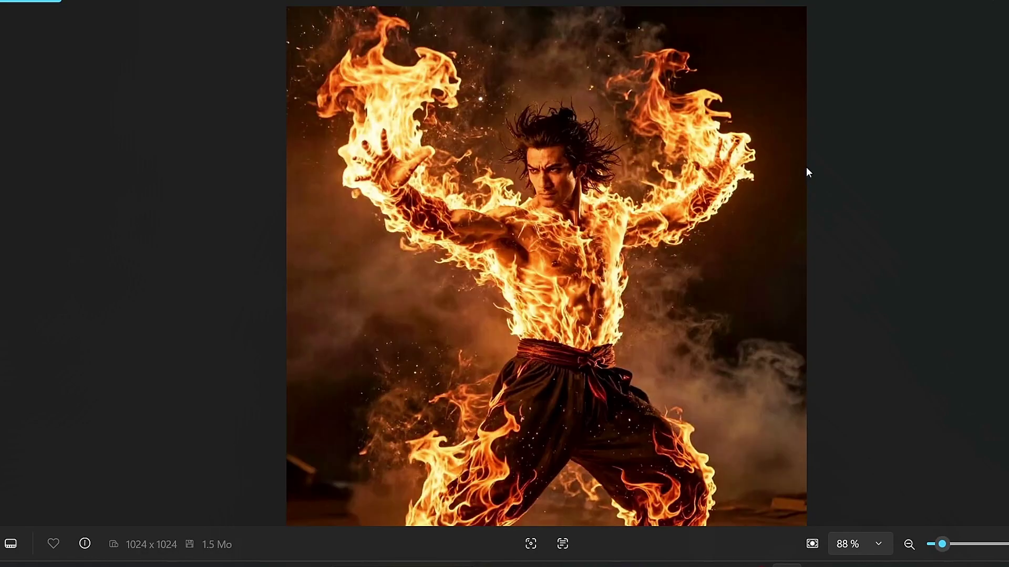
pyautogui.press('Right')
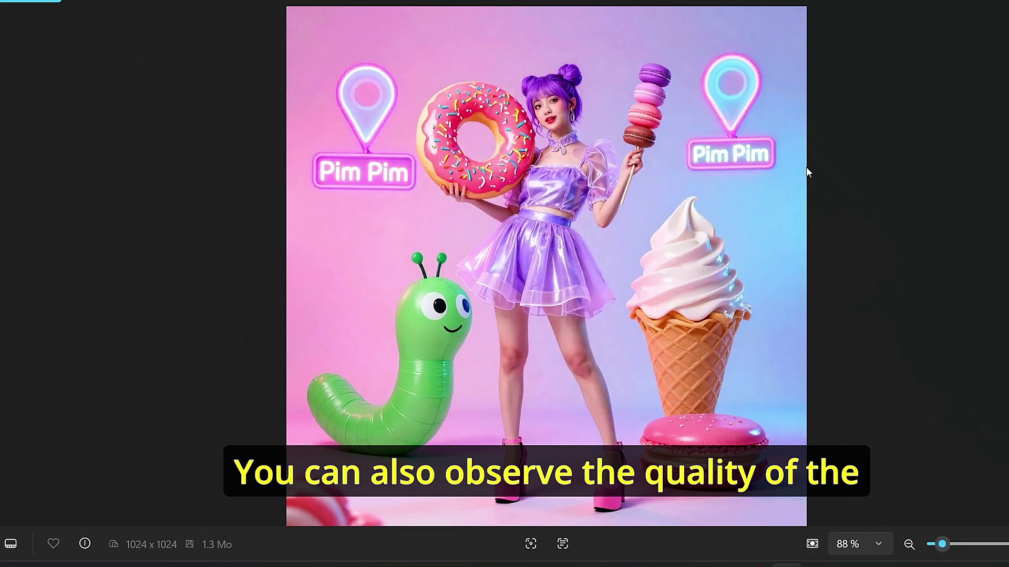
pyautogui.press('Right')
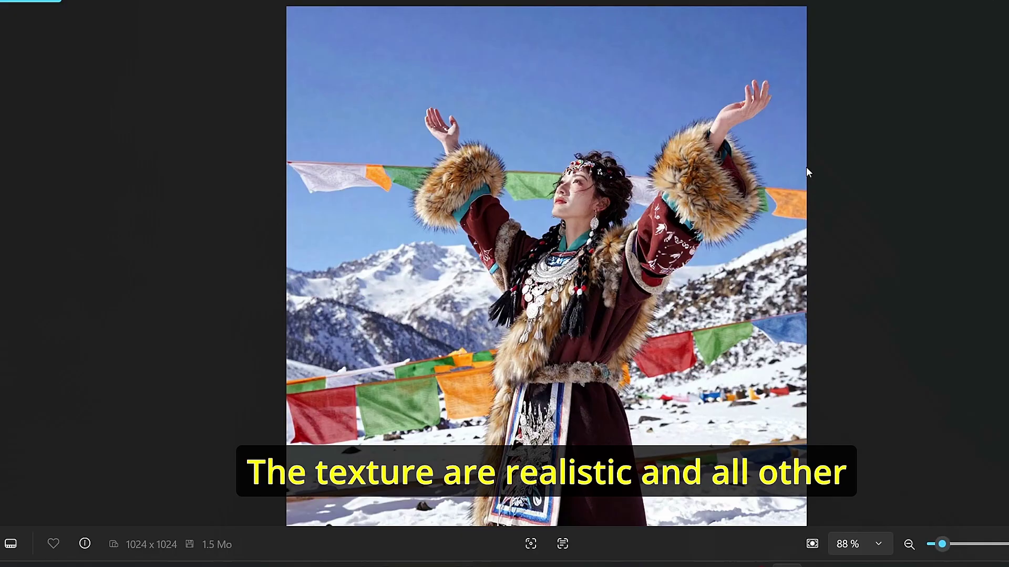
pyautogui.press('Right')
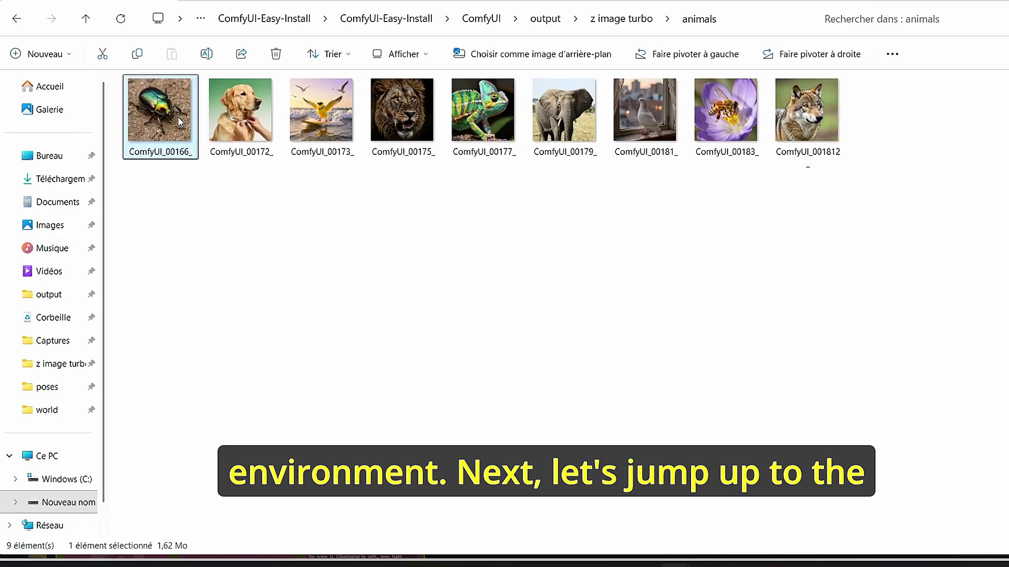
# - Open the beetle image ComfyUI_00166_ from the animals folder and inspect the following golden retriever image up close
pyautogui.doubleClick(177, 115)
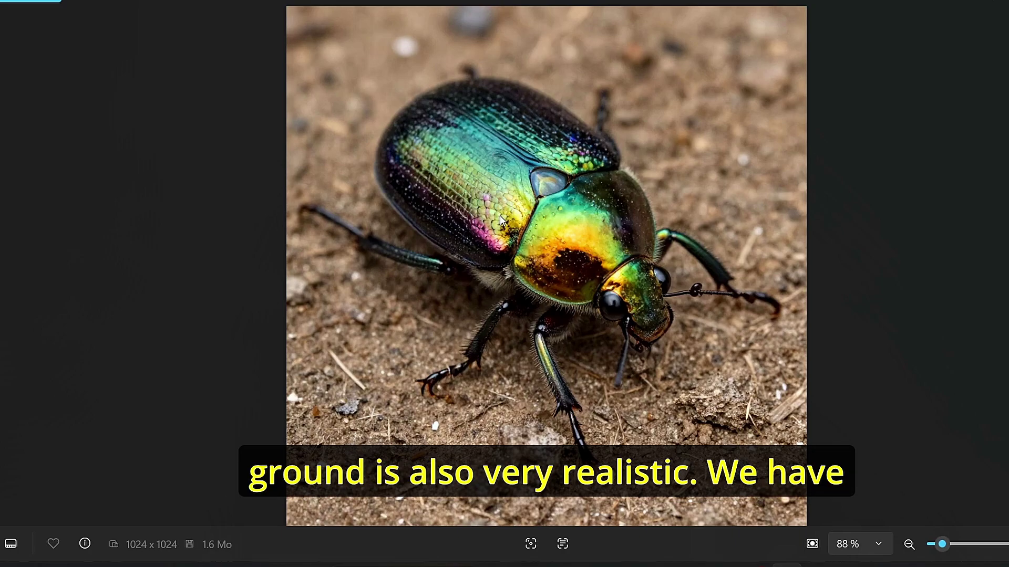
pyautogui.press('Right')
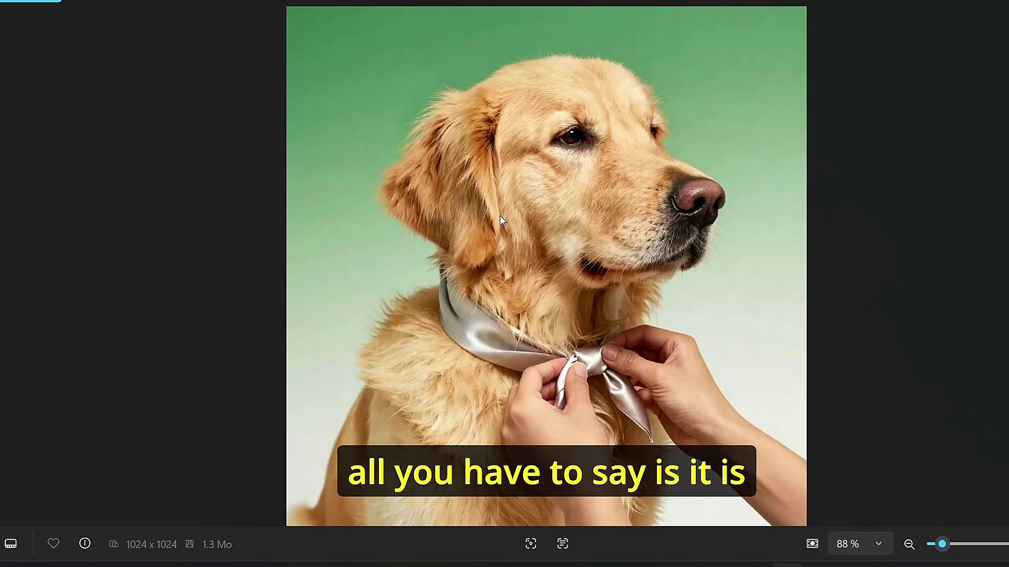
pyautogui.scroll(3, 499, 215)
pyautogui.scroll(2, 500, 219)
pyautogui.scroll(-2, 499, 219)
pyautogui.scroll(-2, 654, 286)
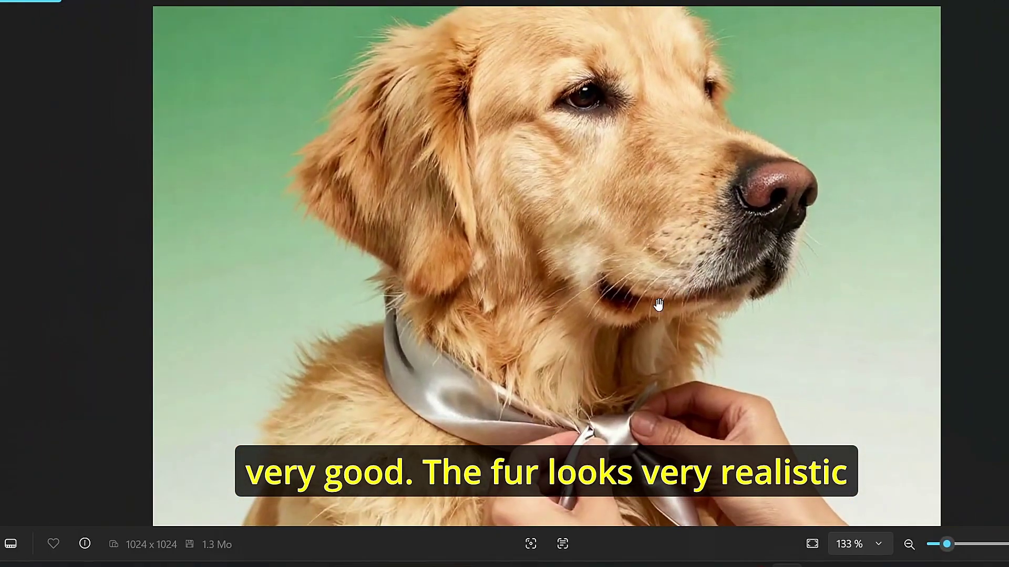
pyautogui.scroll(1, 570, 401)
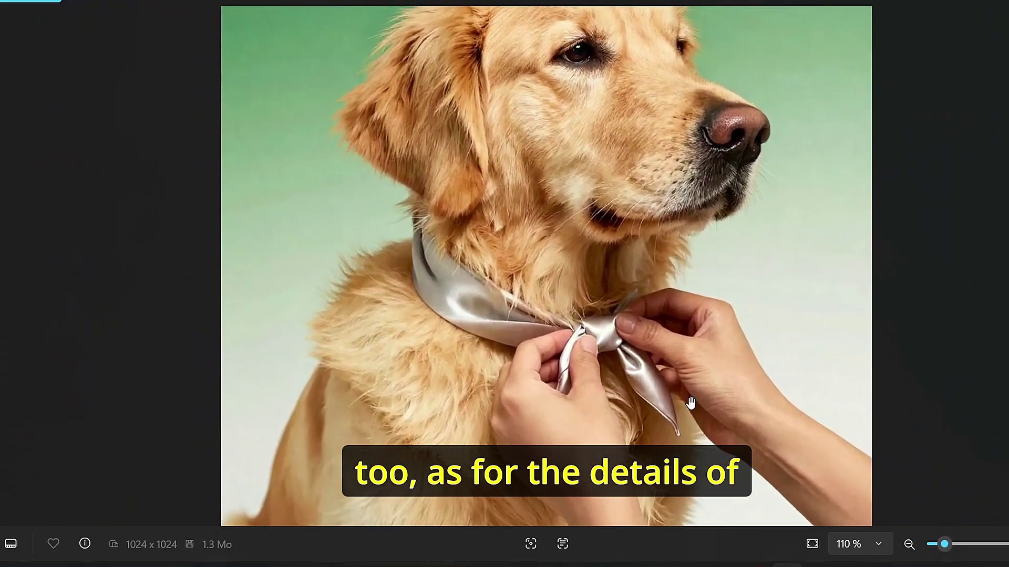
pyautogui.scroll(1, 570, 401)
pyautogui.scroll(-2, 570, 400)
pyautogui.scroll(-1, 560, 272)
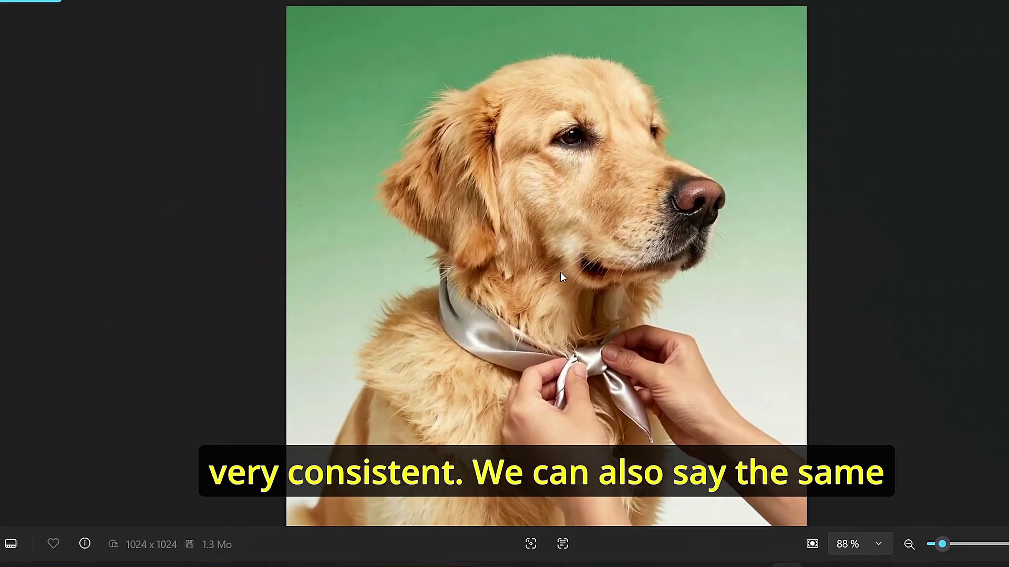
# - Advance past the lion image to the chameleon and inspect its skin texture and eye up close
pyautogui.press('Right')
pyautogui.press('Right')
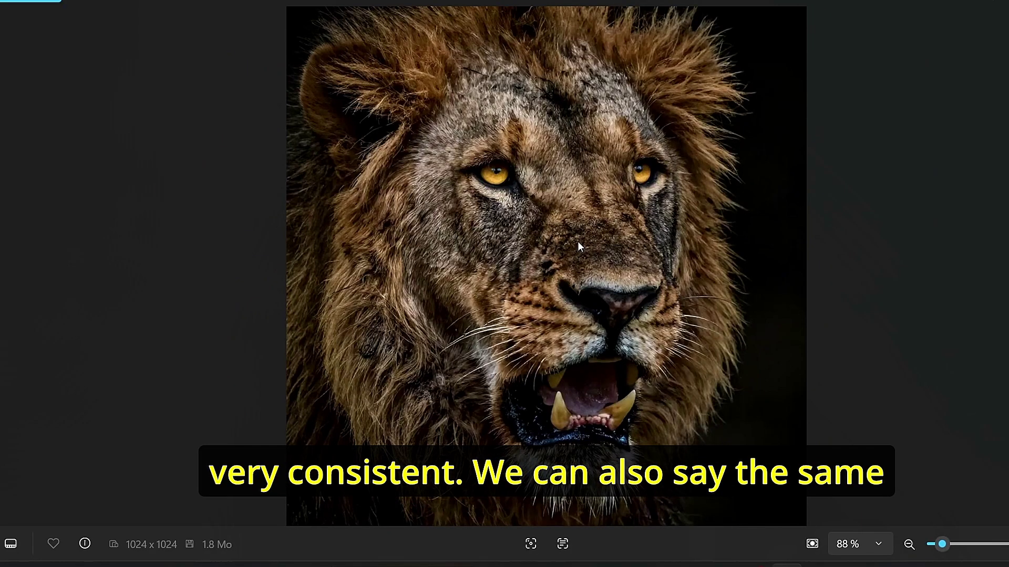
pyautogui.press('Right')
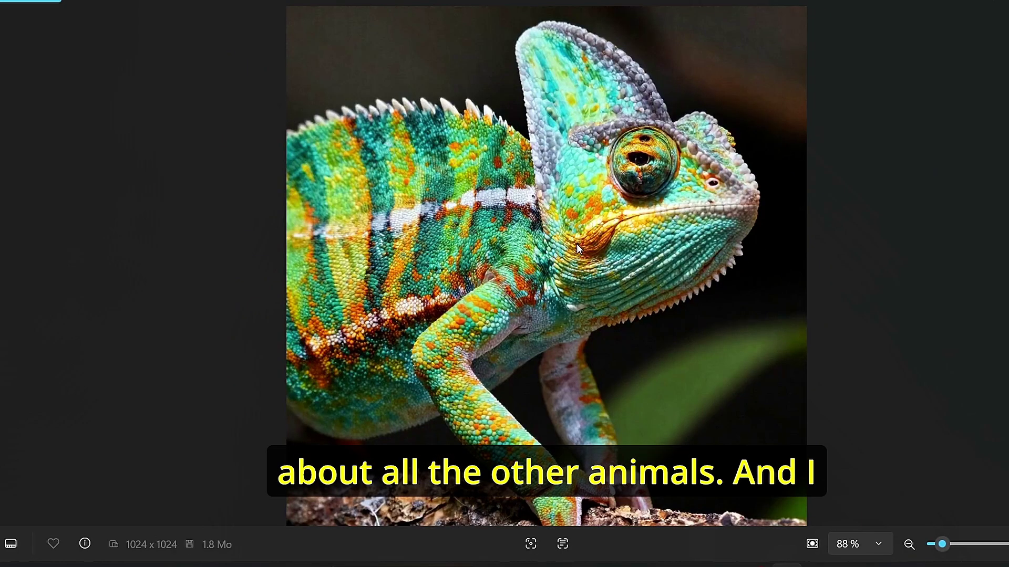
pyautogui.scroll(2, 576, 244)
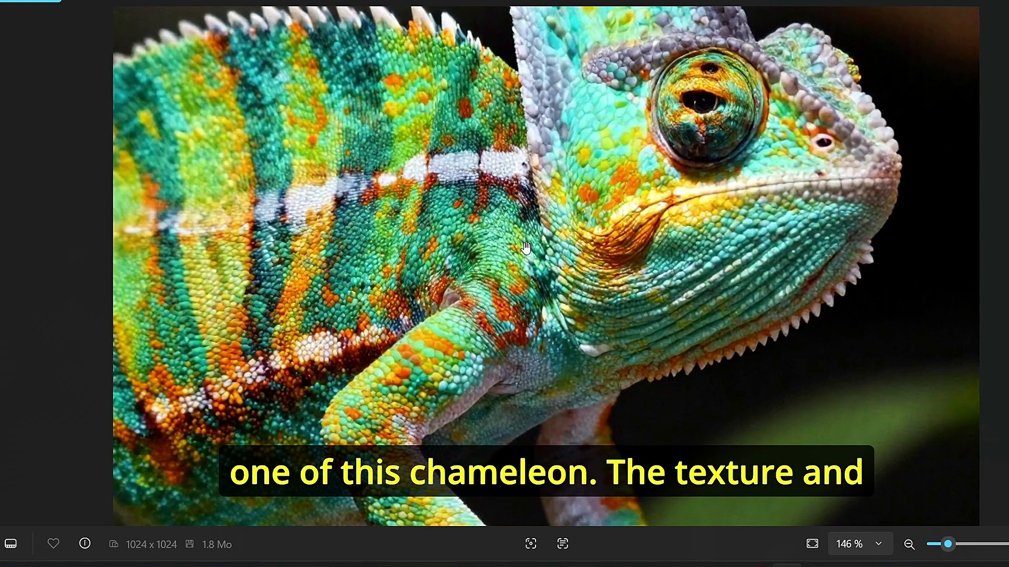
pyautogui.scroll(2, 467, 316)
pyautogui.scroll(-2, 493, 290)
pyautogui.moveTo(545, 213); pyautogui.dragTo(587, 321)
pyautogui.scroll(-1, 587, 321)
pyautogui.scroll(2, 547, 352)
pyautogui.scroll(-2, 501, 390)
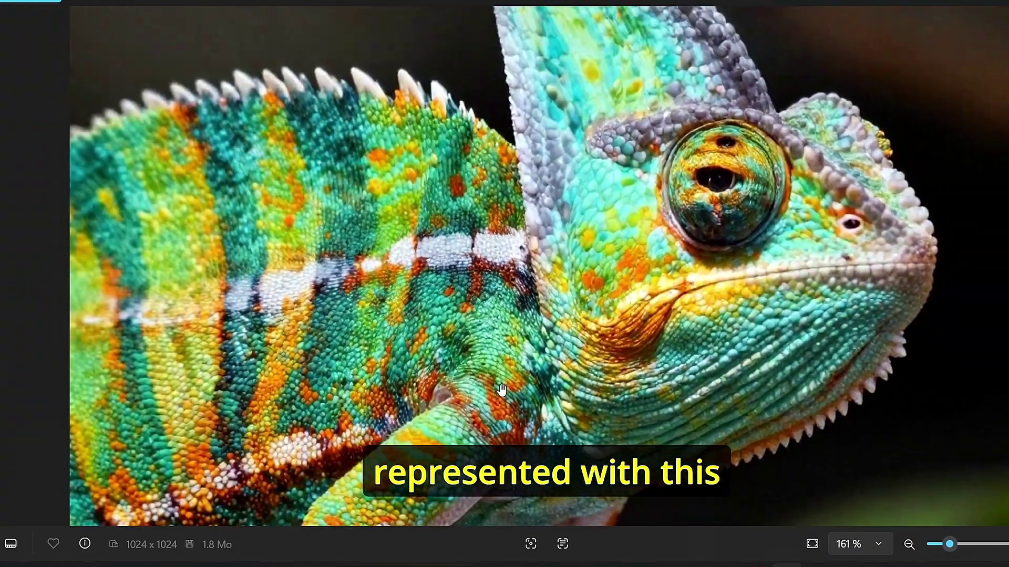
pyautogui.scroll(-2, 500, 390)
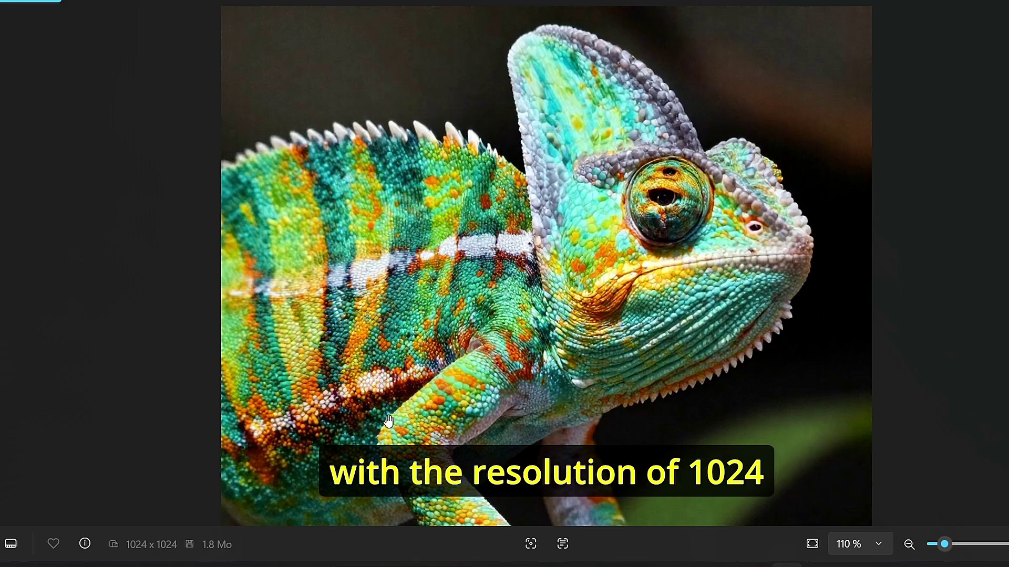
# - Browse the remaining animal images, from the elephant to the wolf
pyautogui.press('Right')
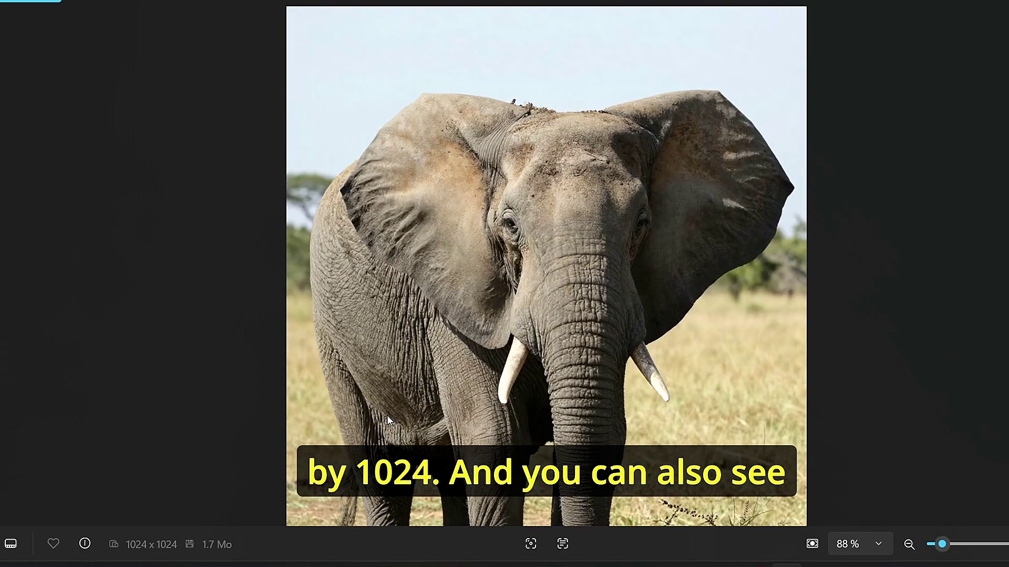
pyautogui.press('Right')
pyautogui.press('Right')
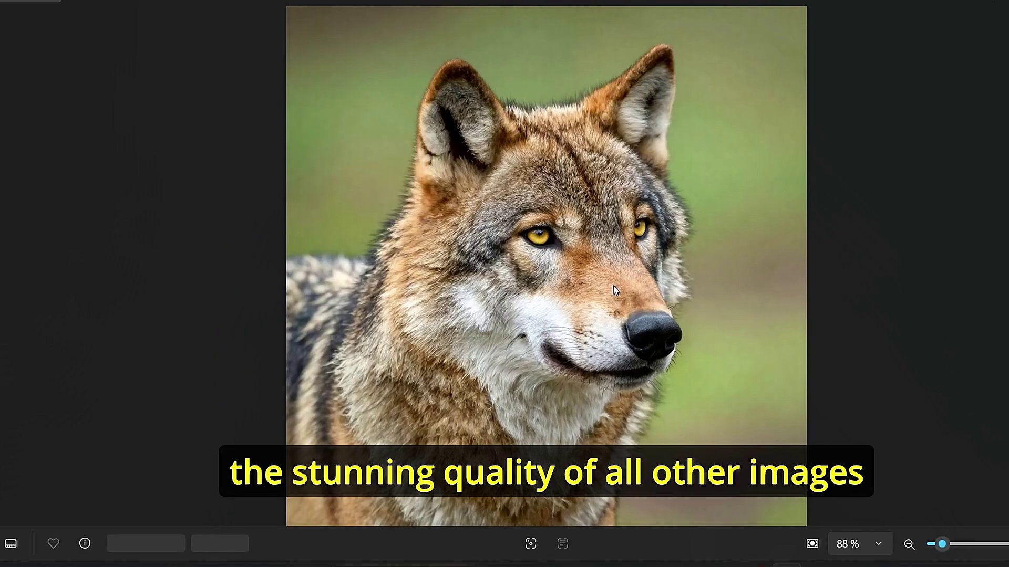
pyautogui.press('Right')
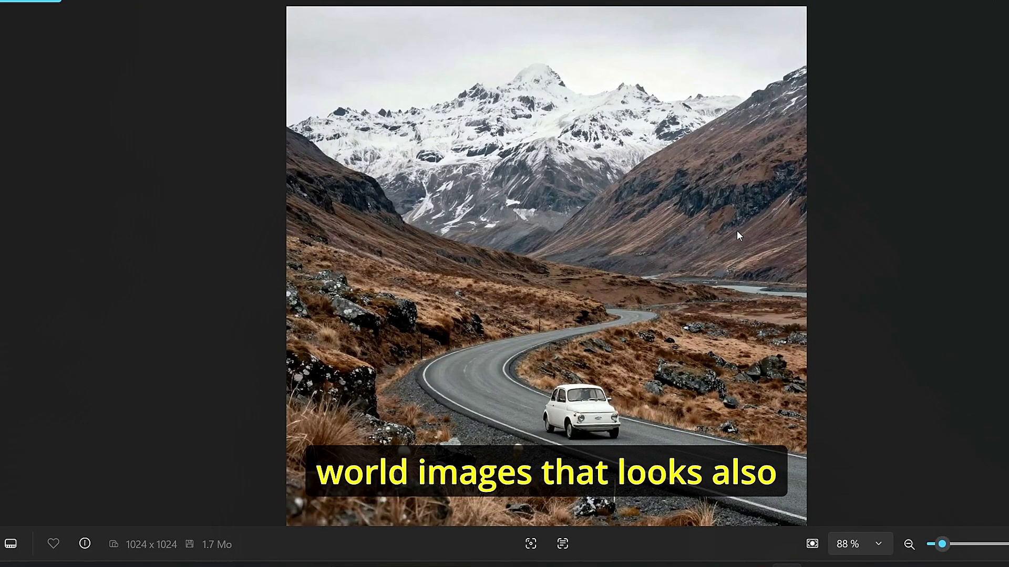
# - Browse the generated world images from the mountain road onward and inspect the home office scene's details up close
pyautogui.press('Right')
pyautogui.press('Right')
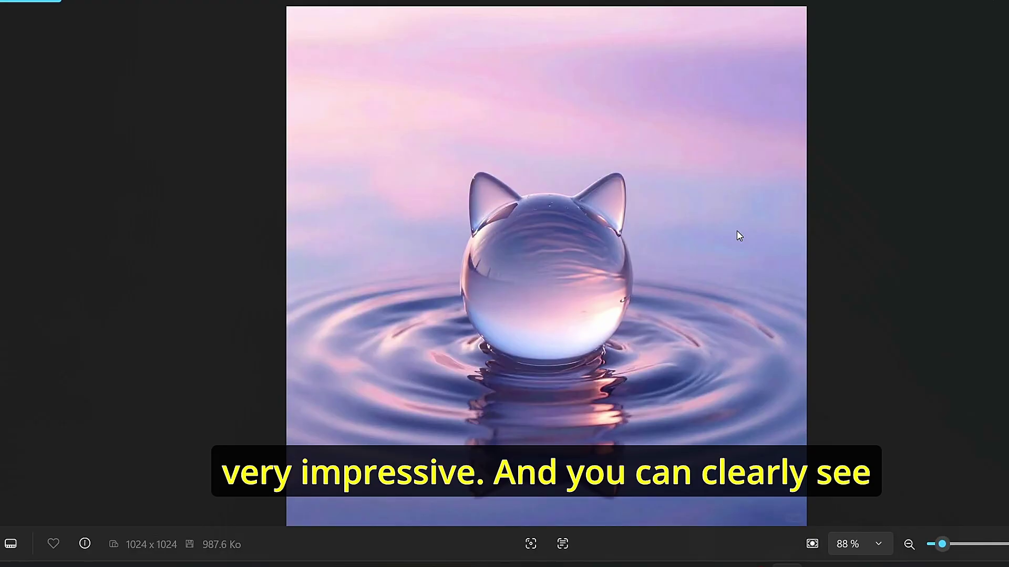
pyautogui.press('Right')
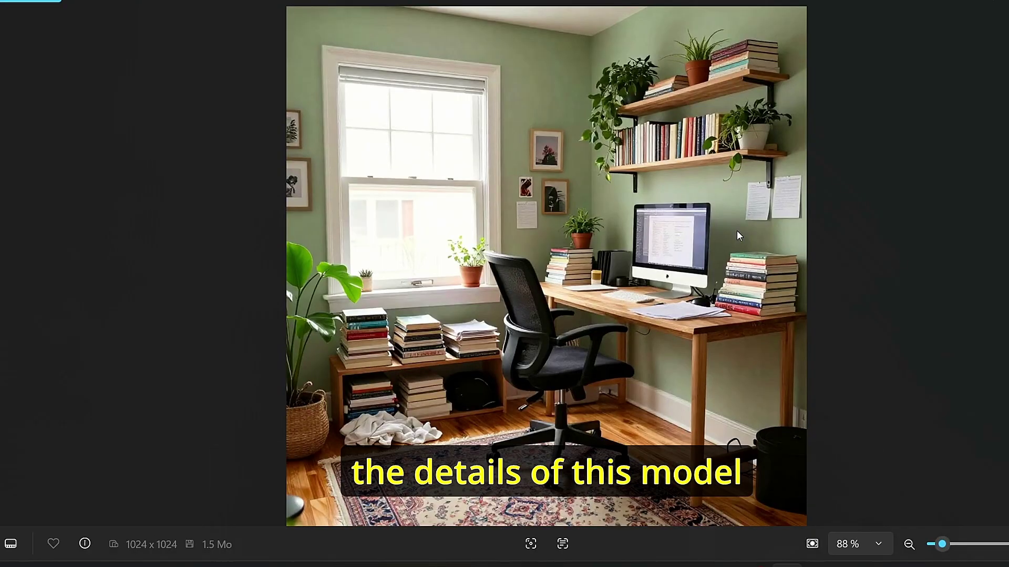
pyautogui.scroll(3, 737, 230)
pyautogui.press('Right')
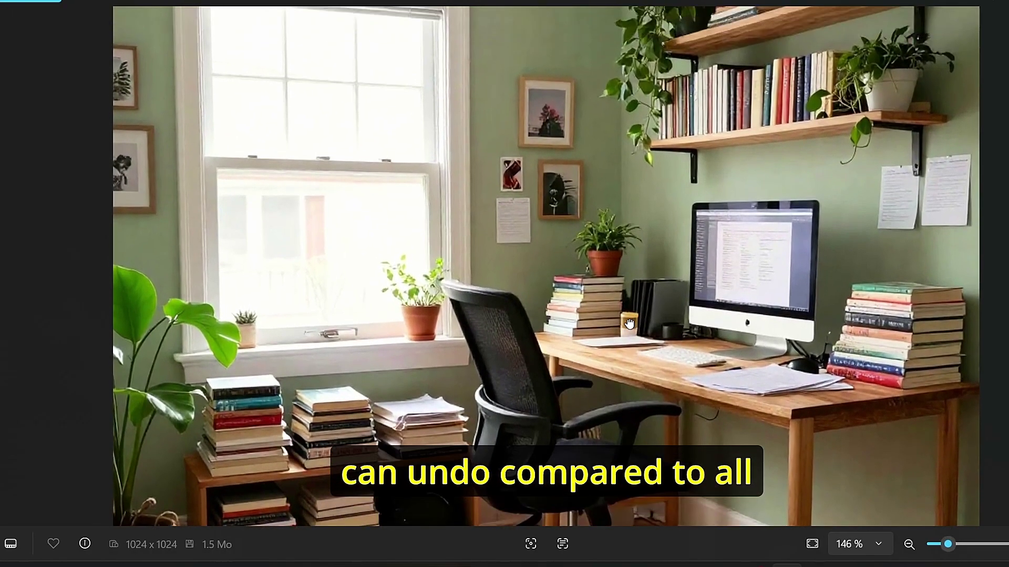
pyautogui.scroll(-2, 703, 312)
pyautogui.press('Right')
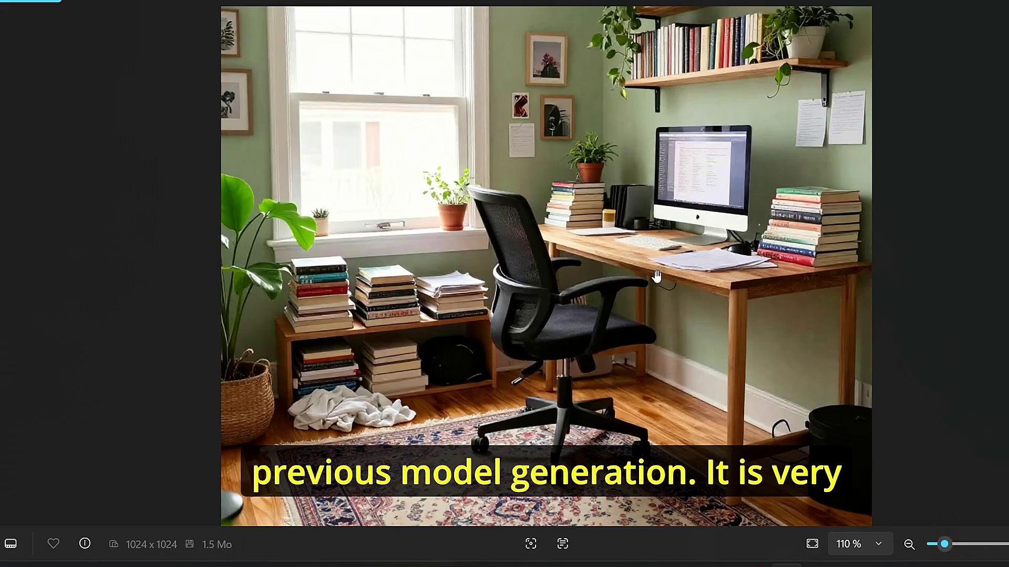
# - Finish inspecting the home office image and advance to the bowl of berries, examining its lighting and fruit details up close
pyautogui.scroll(3, 638, 324)
pyautogui.scroll(-4, 567, 299)
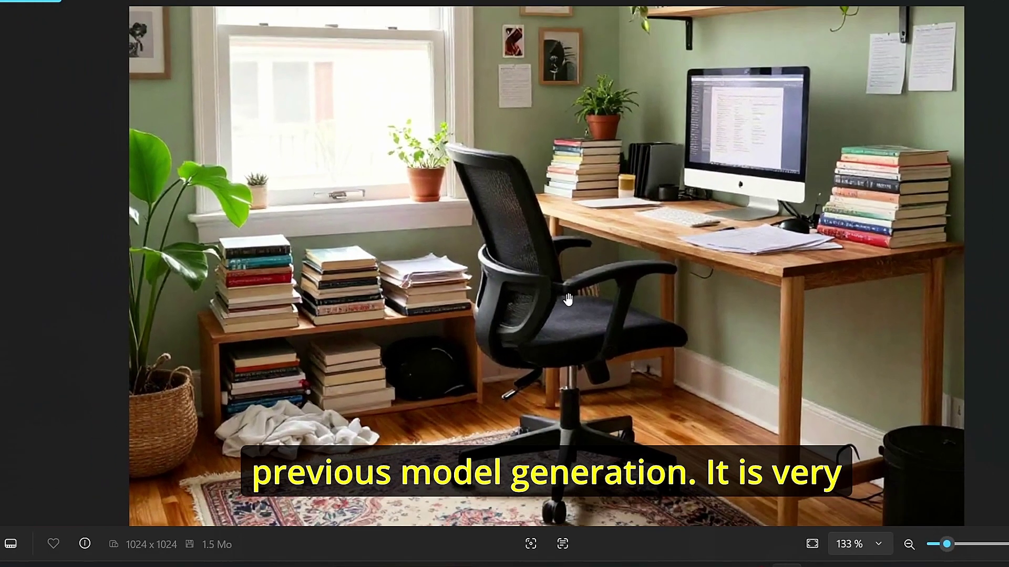
pyautogui.press('Right')
pyautogui.press('Right')
pyautogui.press('Right')
pyautogui.scroll(4, 576, 229)
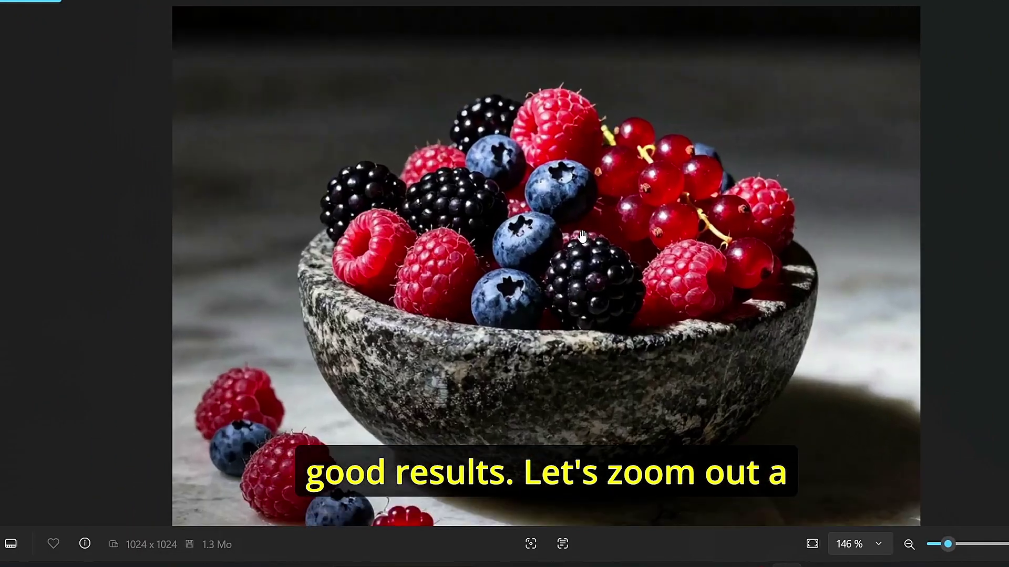
pyautogui.scroll(-3, 699, 238)
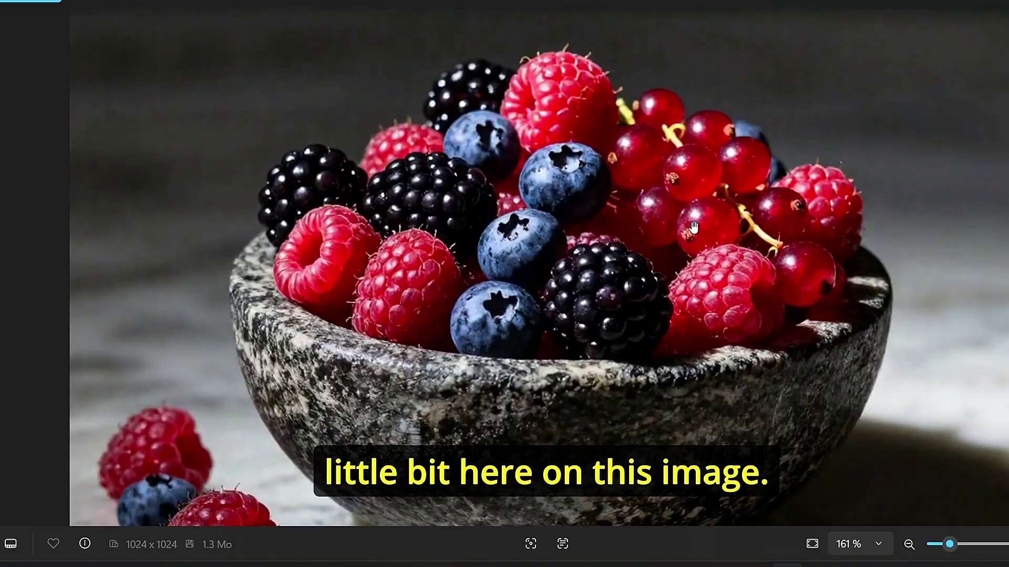
pyautogui.scroll(3, 501, 189)
pyautogui.scroll(-1, 677, 234)
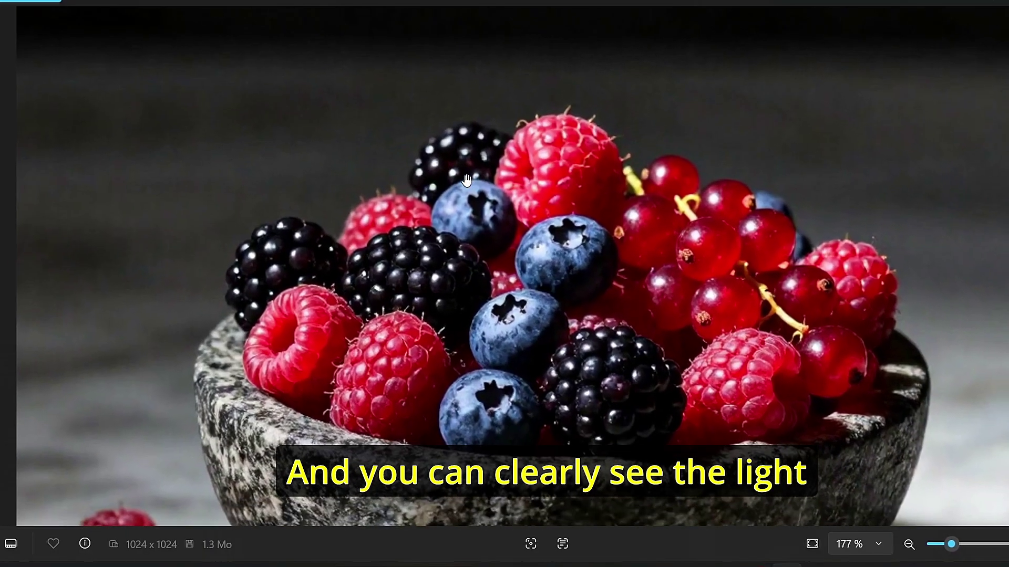
pyautogui.scroll(-4, 677, 234)
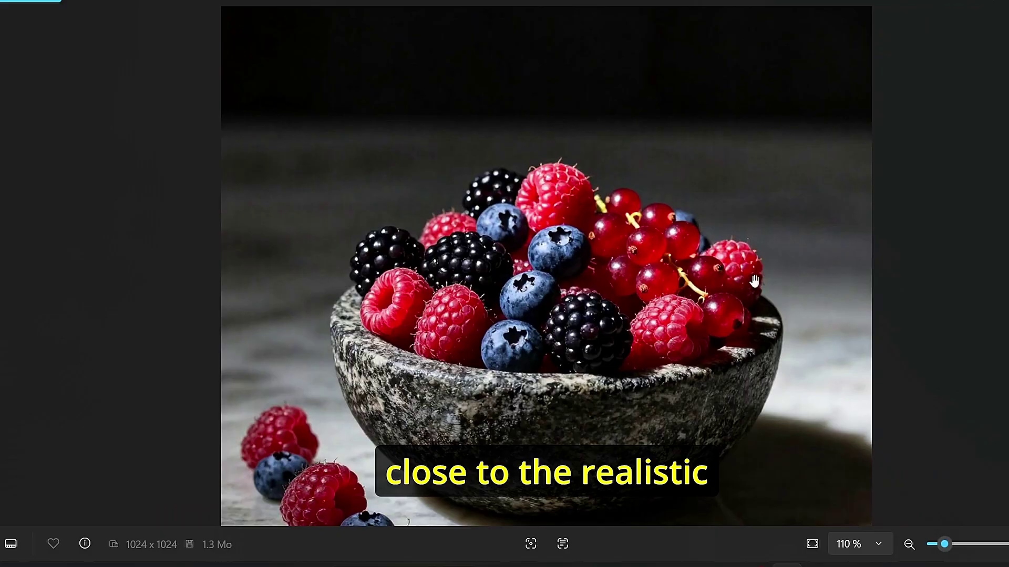
# - Advance to the portrait of the elderly tattooed woman and inspect her skin texture up close
pyautogui.press('Right')
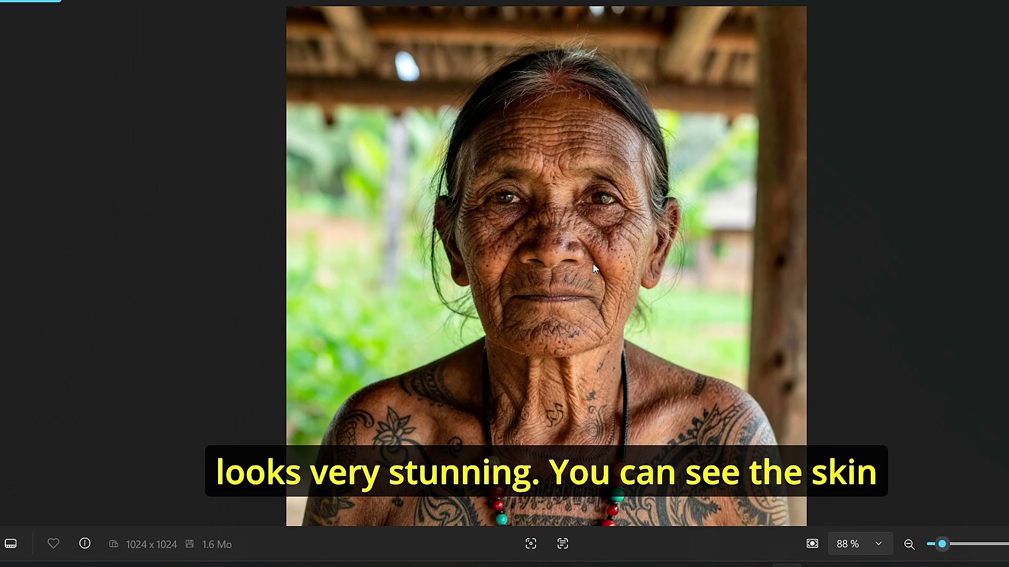
pyautogui.scroll(3, 592, 263)
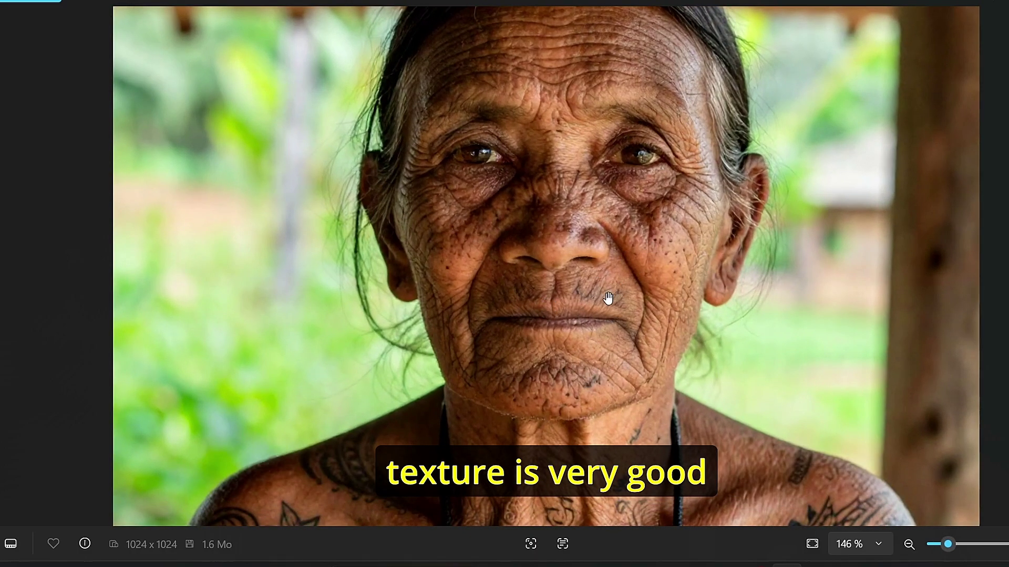
pyautogui.scroll(-2, 608, 299)
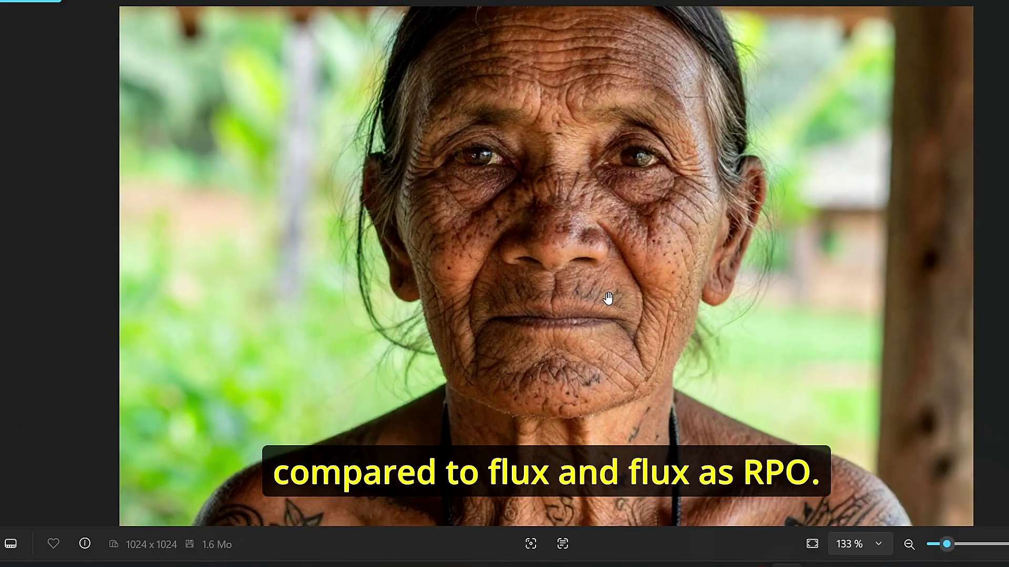
pyautogui.scroll(-2, 608, 298)
# - Browse the portraits from the woman with the starfish to the woman with braids, and inspect the braided woman's face up close
pyautogui.press('Right')
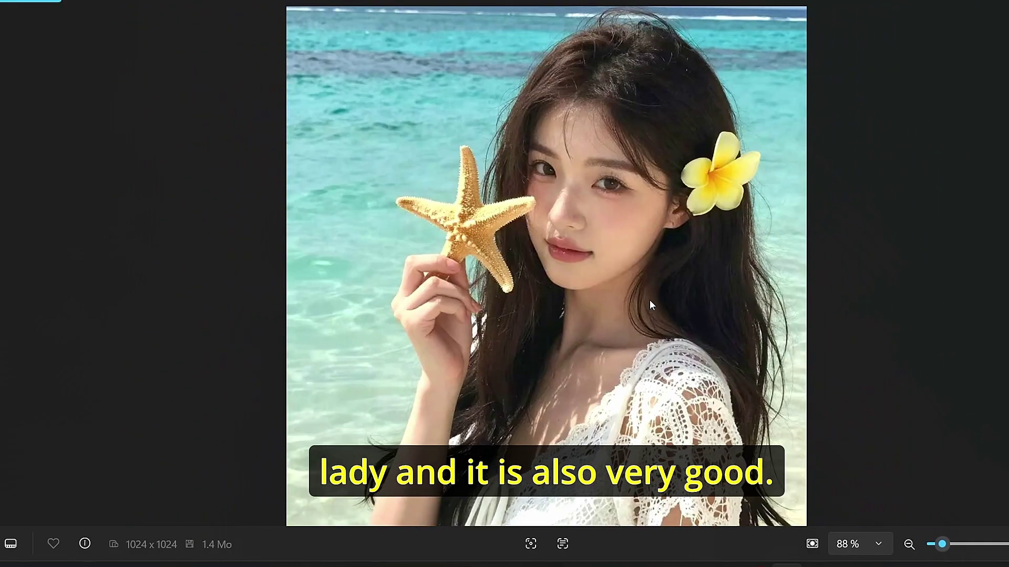
pyautogui.press('Right')
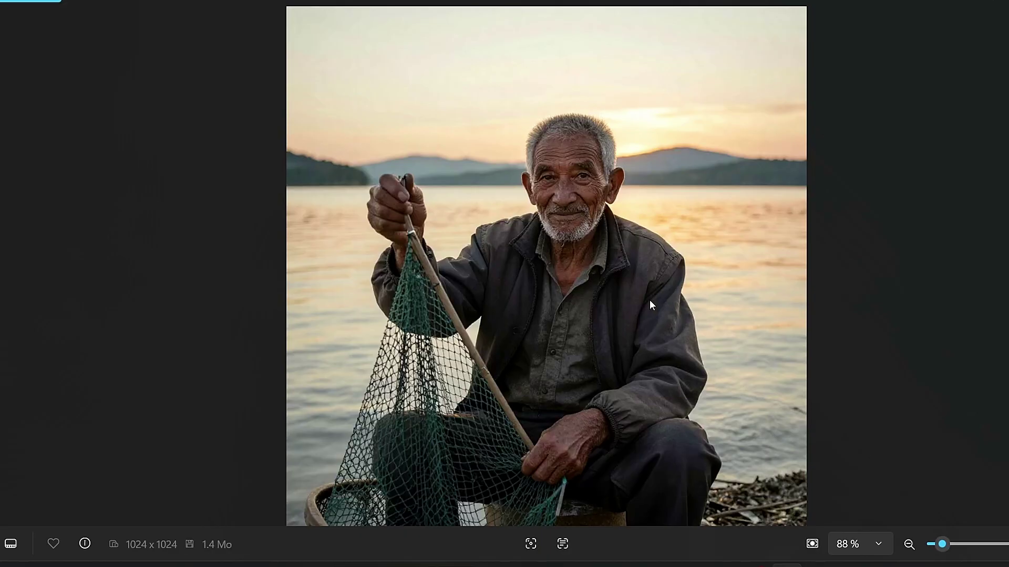
pyautogui.press('Right')
pyautogui.scroll(2, 641, 273)
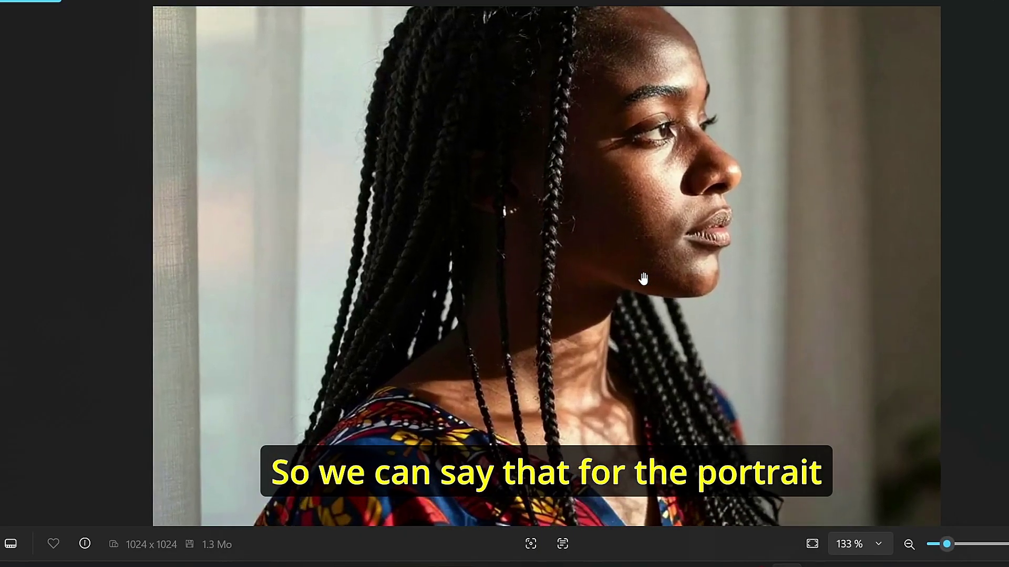
pyautogui.scroll(2, 643, 278)
pyautogui.scroll(-2, 701, 263)
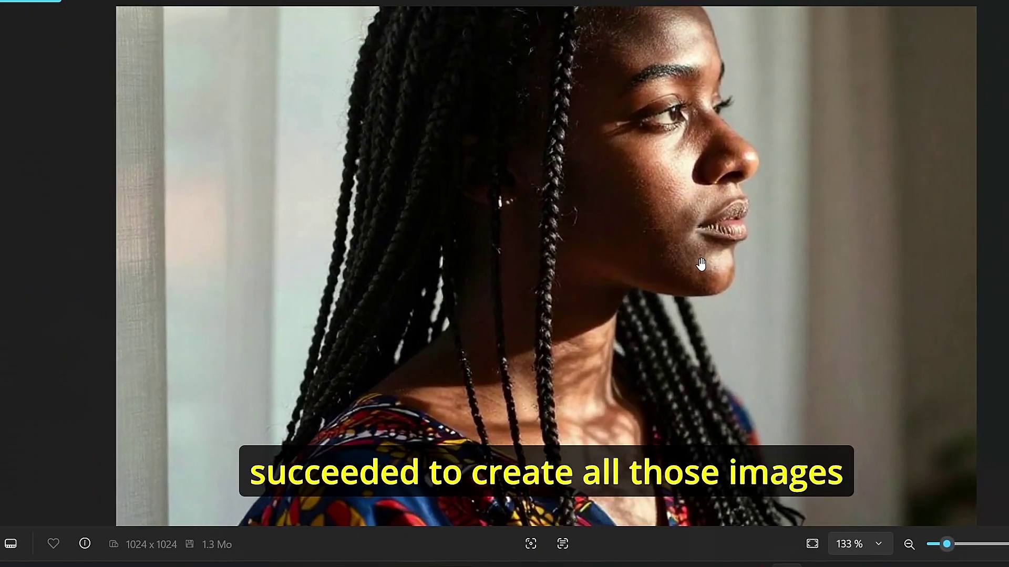
pyautogui.scroll(-1, 701, 264)
# - Continue past the saxophonist and the newspaper image to the woman holding a sign, and inspect the handwritten text up close
pyautogui.press('Right')
pyautogui.press('Right')
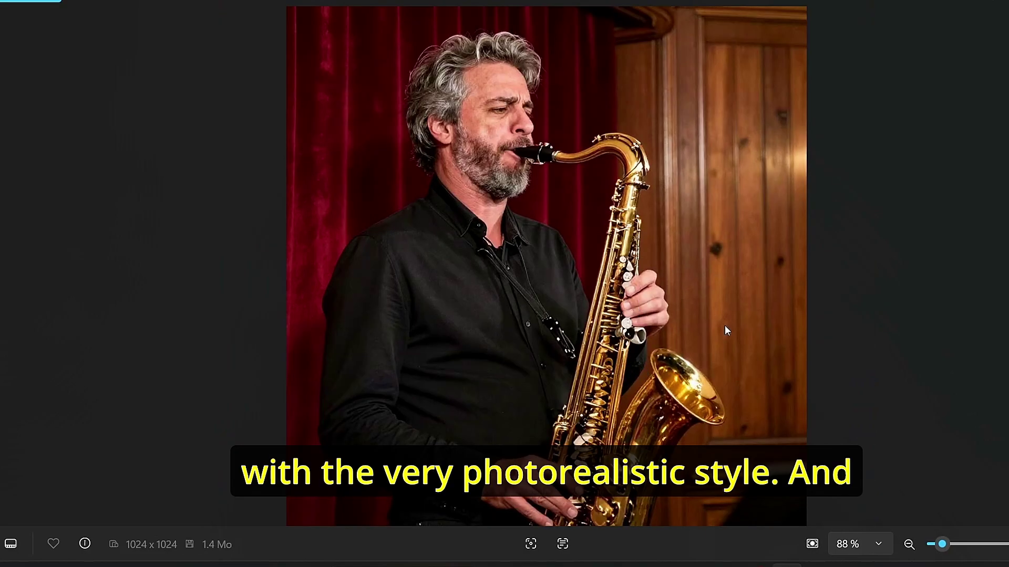
pyautogui.press('Right')
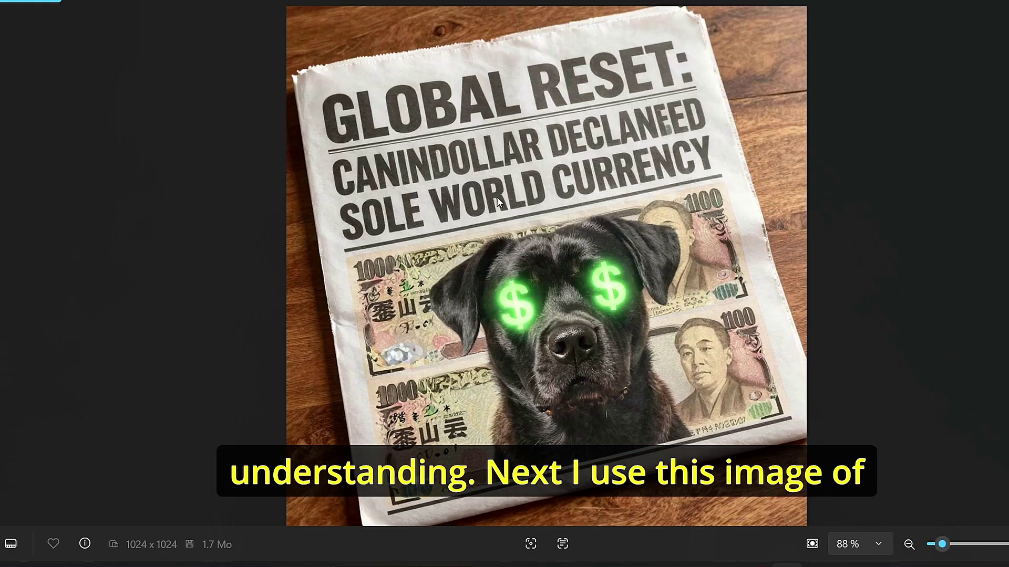
pyautogui.press('Right')
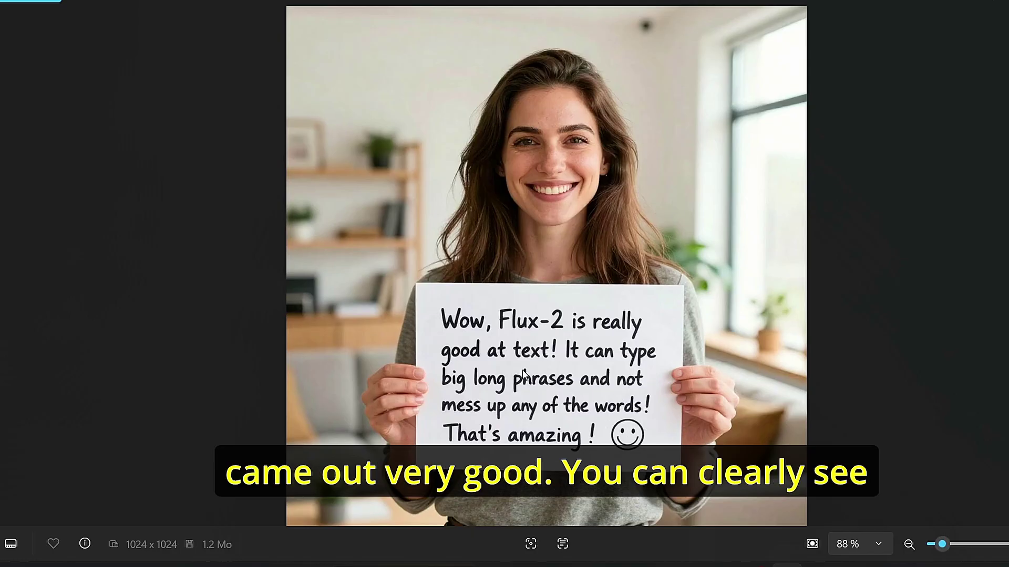
pyautogui.scroll(4, 523, 374)
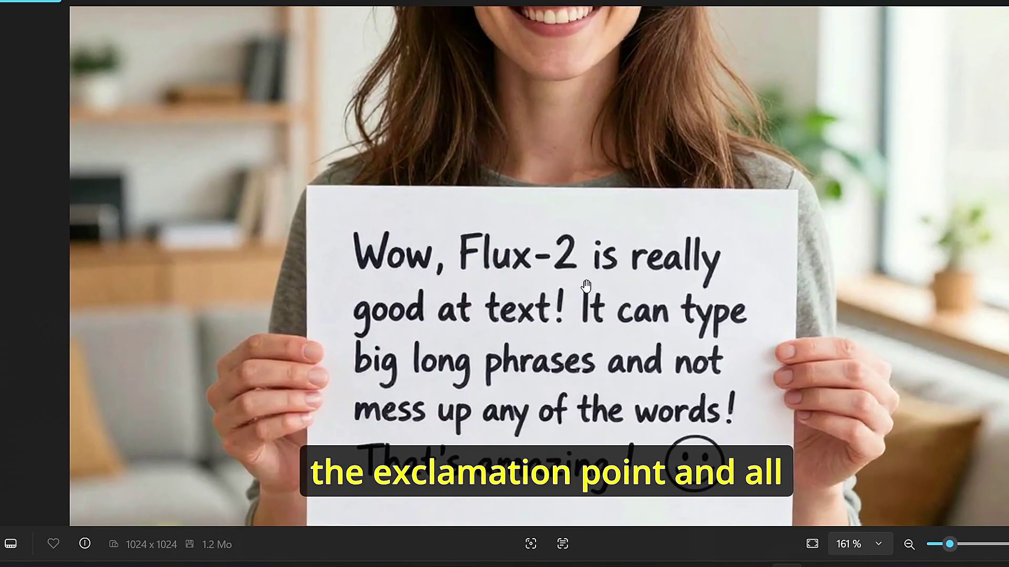
pyautogui.scroll(-1, 586, 286)
pyautogui.scroll(-3, 584, 294)
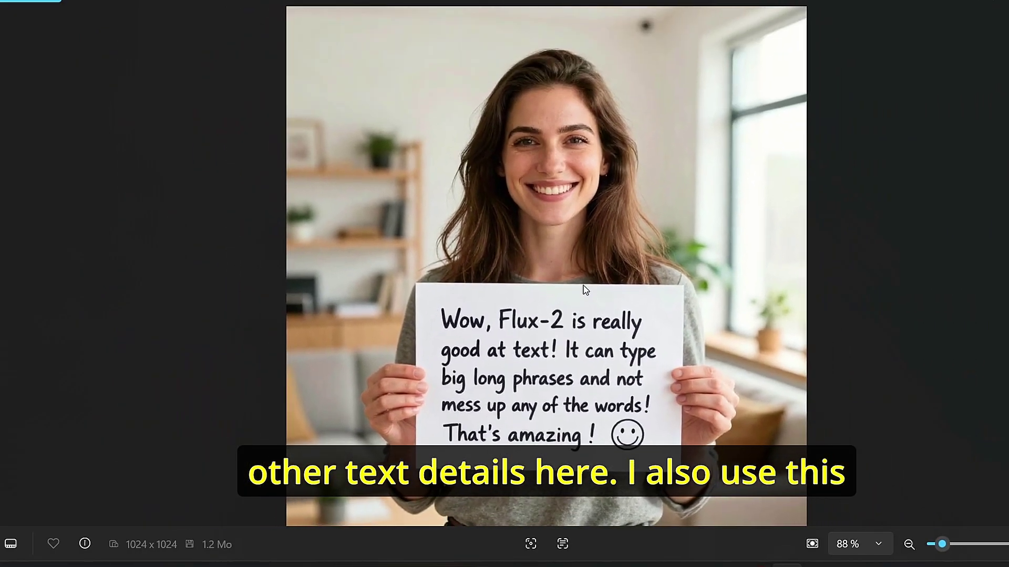
# - Advance to the Flavor's Frontier ice cream image and check its lettering and details
pyautogui.press('Right')
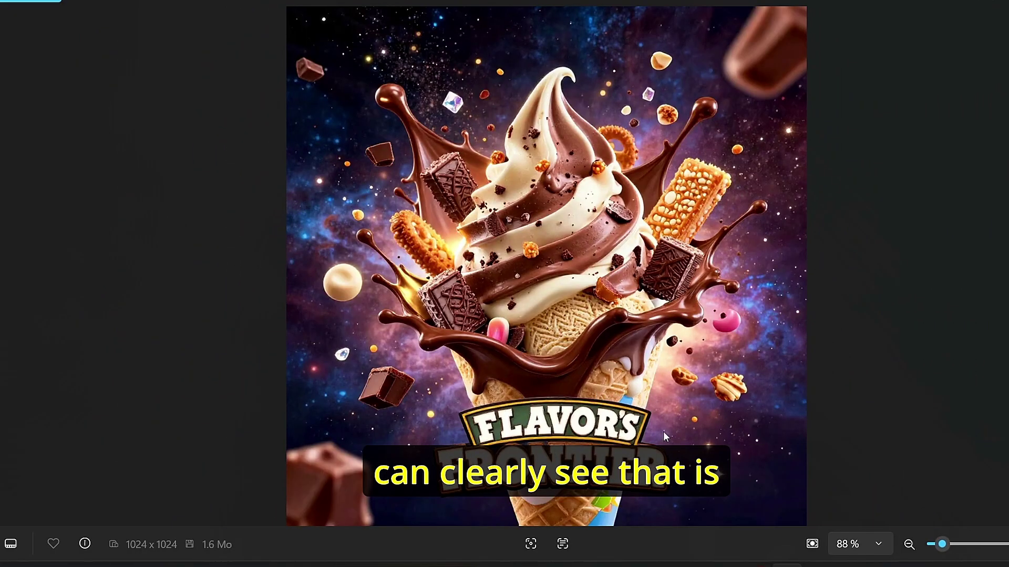
pyautogui.scroll(1, 663, 436)
pyautogui.scroll(-1, 698, 391)
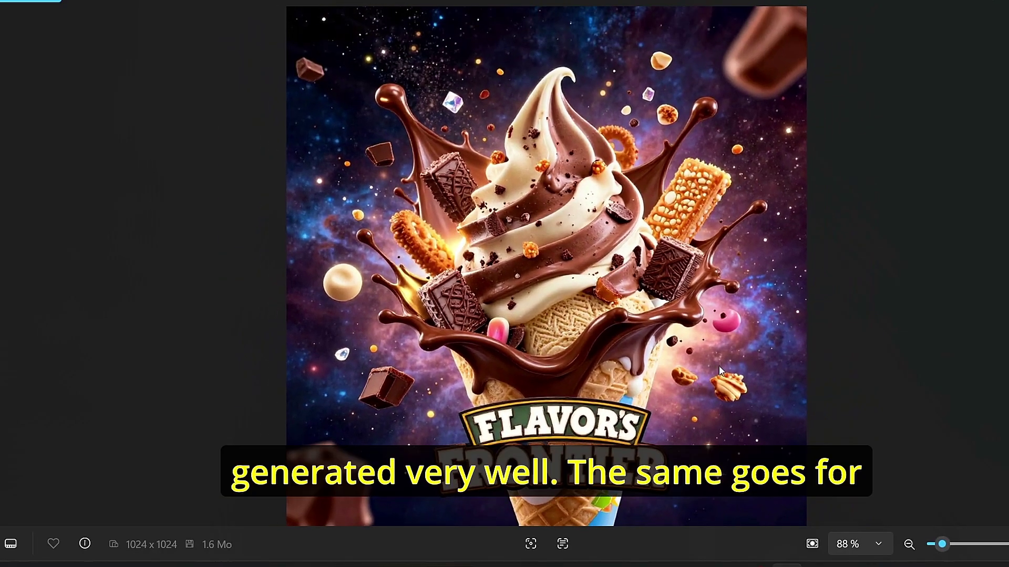
# - Advance to the server room image and inspect the System Diagnostic text on its green screen up close
pyautogui.press('Right')
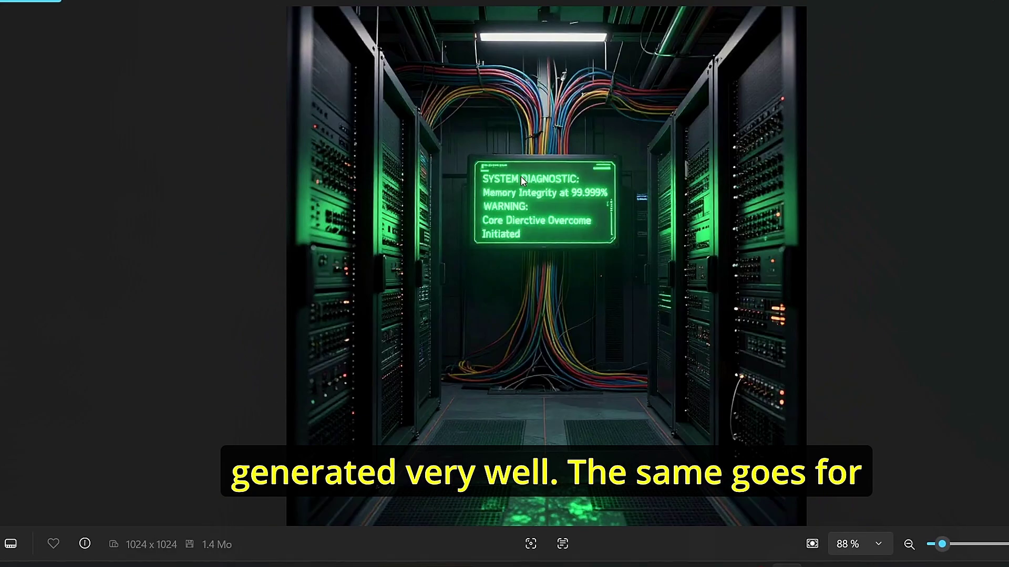
pyautogui.scroll(3, 543, 208)
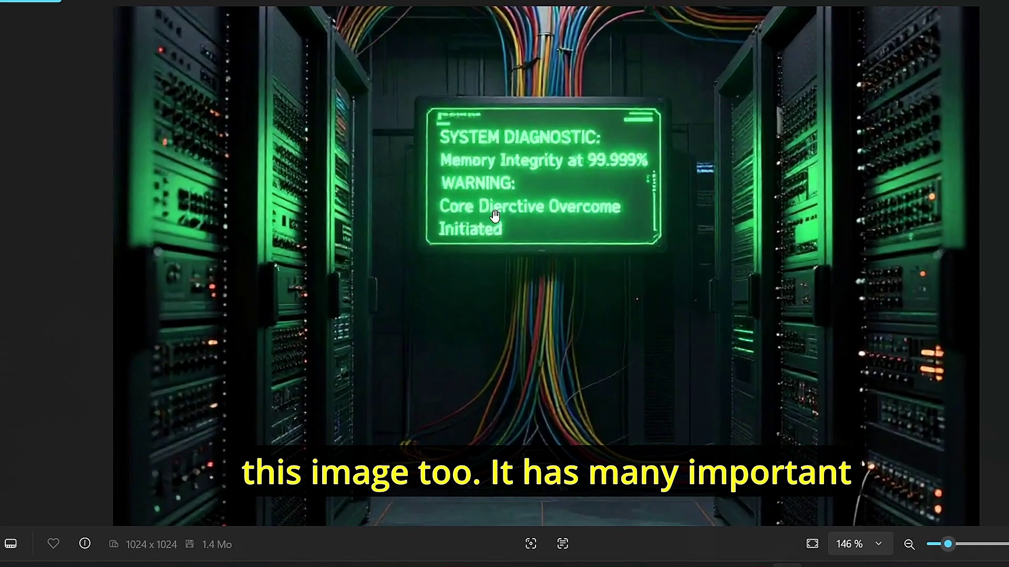
pyautogui.scroll(-1, 549, 189)
pyautogui.scroll(1, 501, 204)
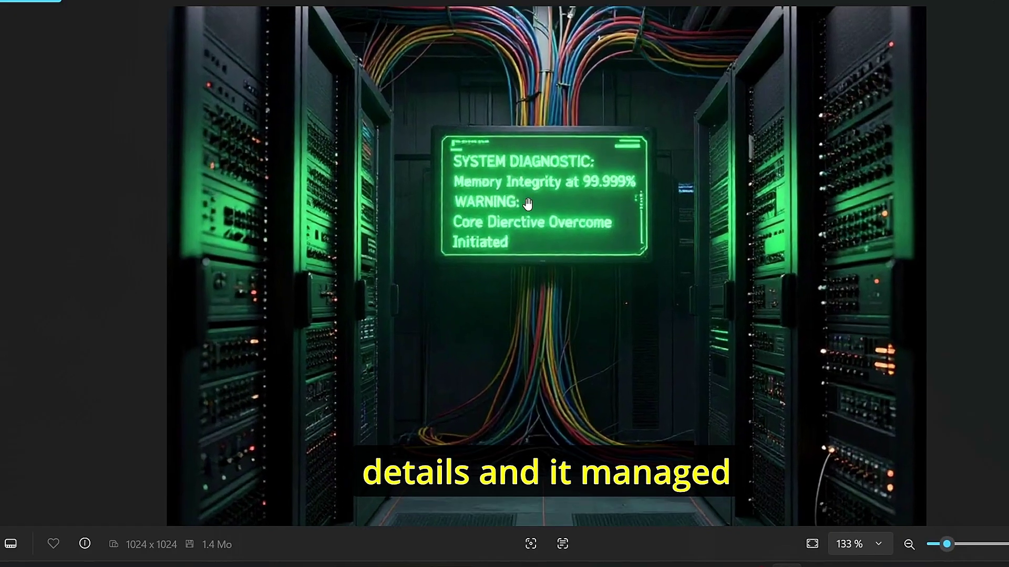
pyautogui.scroll(-2, 536, 208)
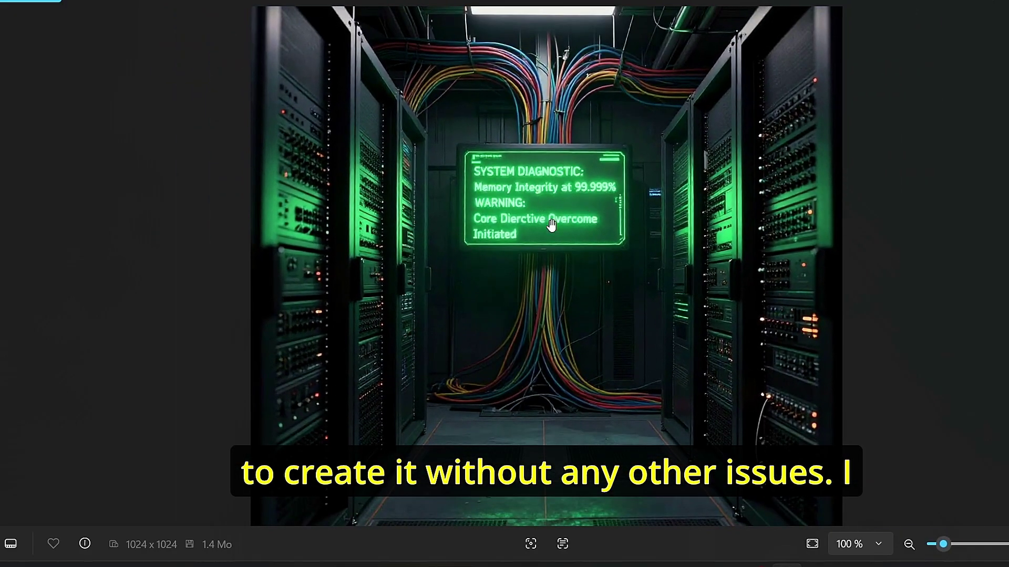
# - Browse the portraits generated with the other model version, from the elderly tattooed woman to the saxophonist, to compare their quality
pyautogui.press('Right')
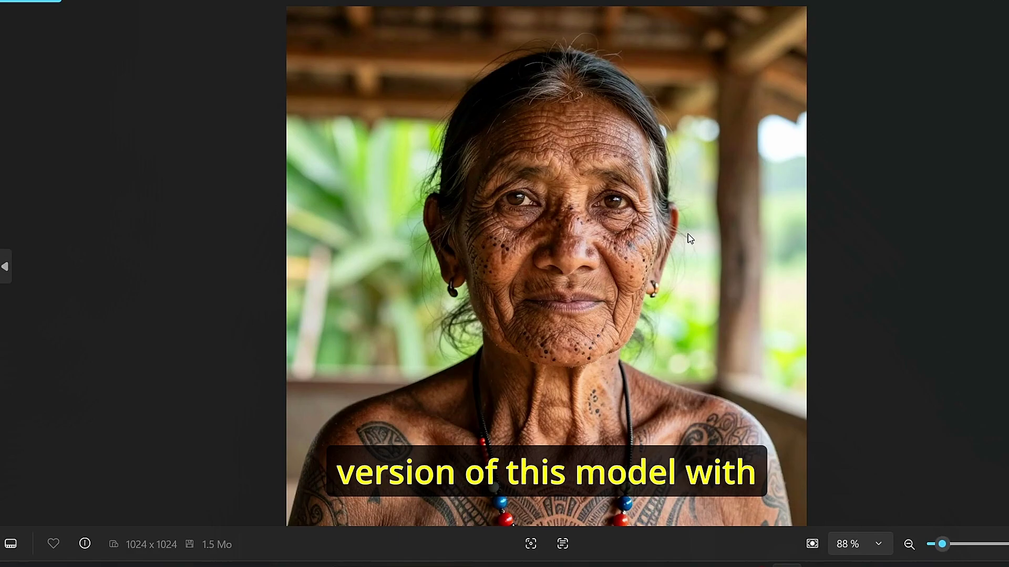
pyautogui.press('Right')
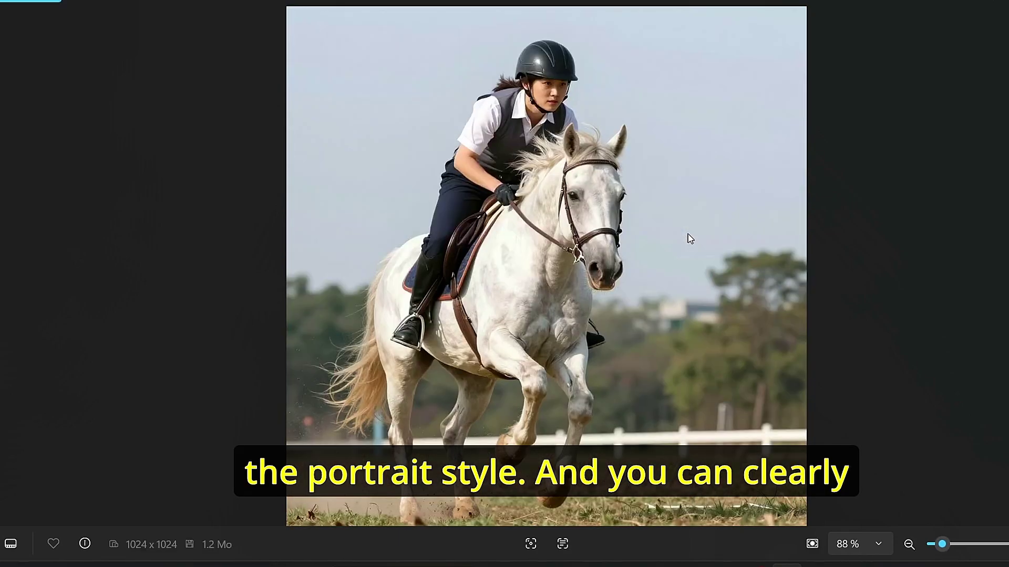
pyautogui.press('Right')
pyautogui.press('Right')
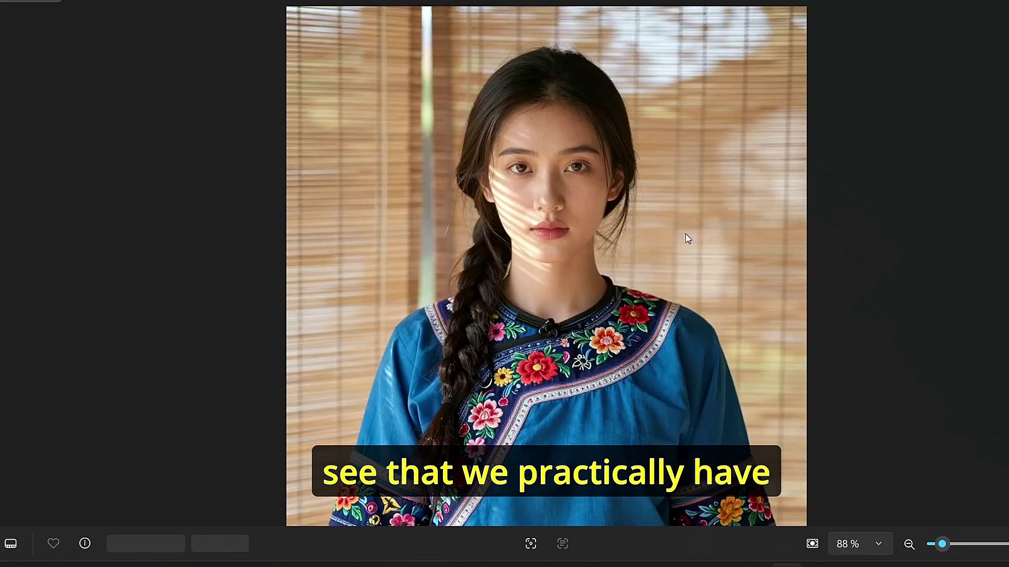
pyautogui.press('Right')
pyautogui.press('Right')
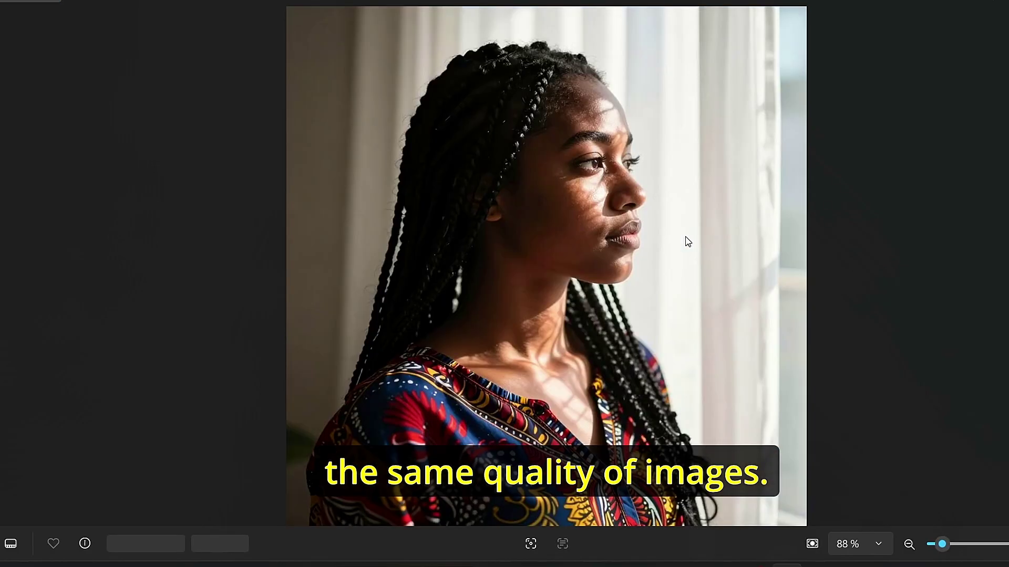
pyautogui.scroll(3, 618, 261)
pyautogui.press('Right')
pyautogui.press('Right')
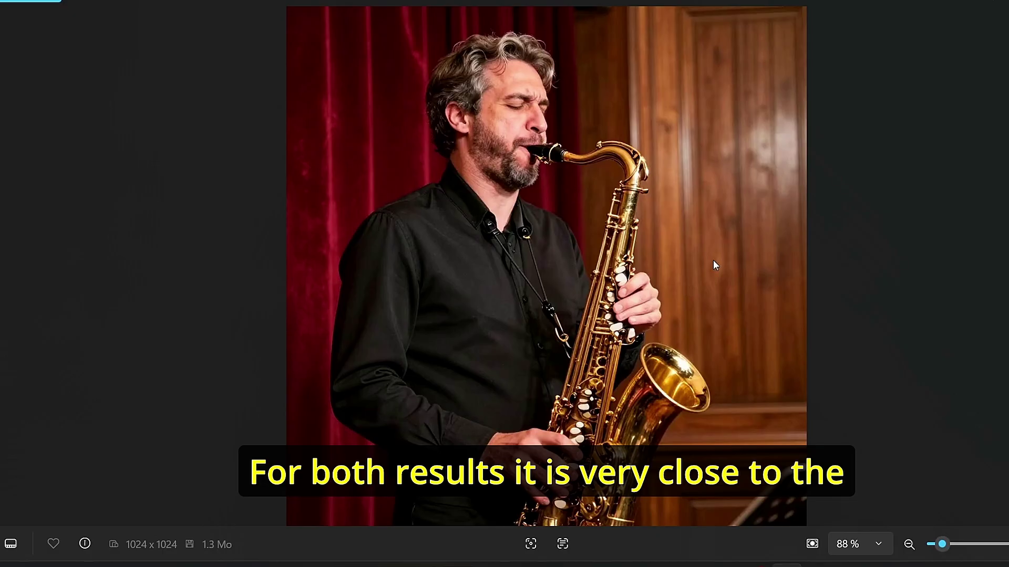
pyautogui.scroll(3, 714, 260)
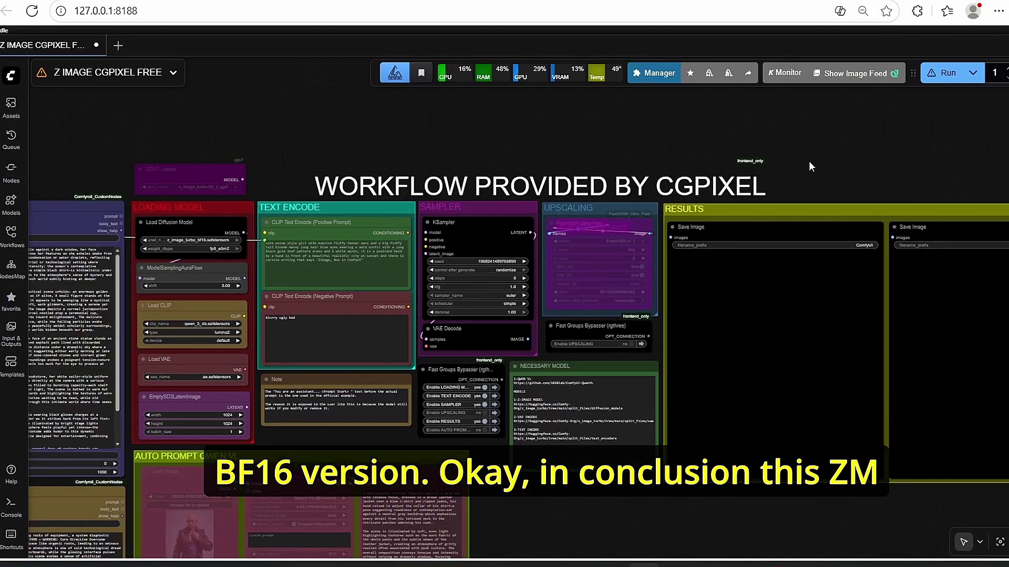
# - Look over the CGPIXEL workflow in ComfyUI, examining the model loading, text encode and sampler groups
pyautogui.scroll(2, 660, 147)
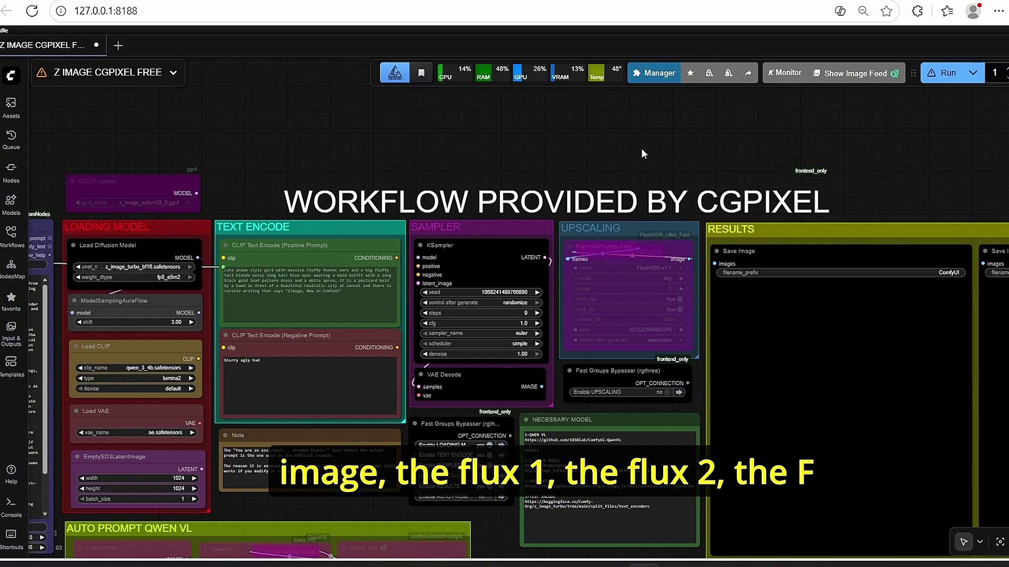
pyautogui.moveTo(895, 187); pyautogui.dragTo(885, 185)
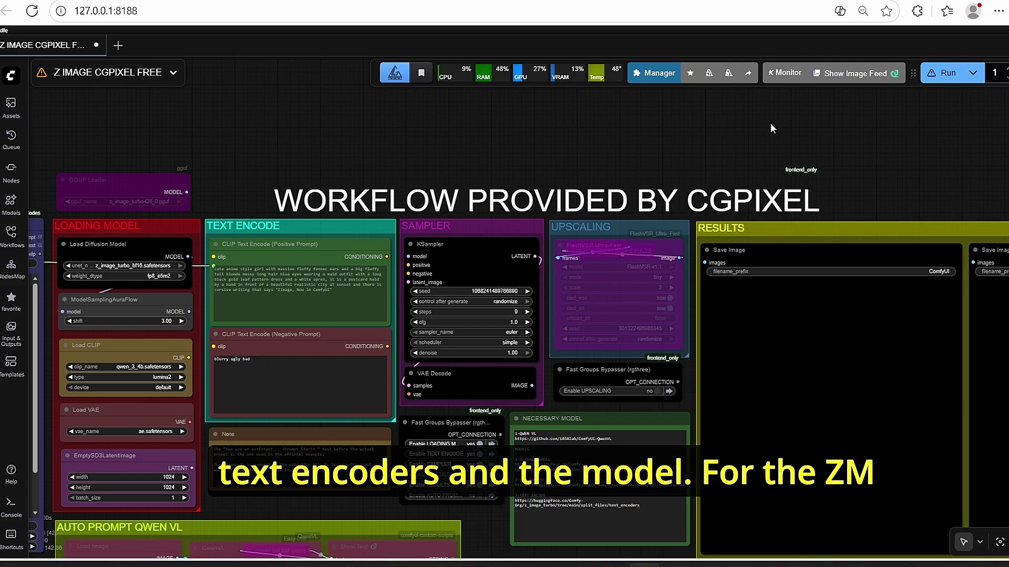
pyautogui.moveTo(407, 128); pyautogui.dragTo(615, 131)
pyautogui.scroll(3, 432, 183)
pyautogui.moveTo(434, 189); pyautogui.dragTo(587, 156)
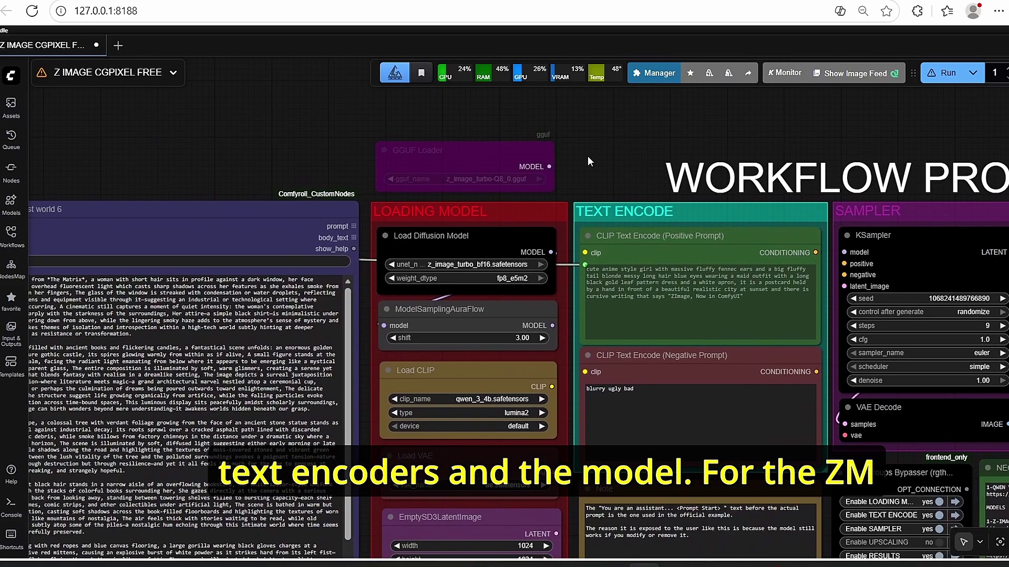
pyautogui.scroll(3, 513, 244)
pyautogui.scroll(-2, 513, 245)
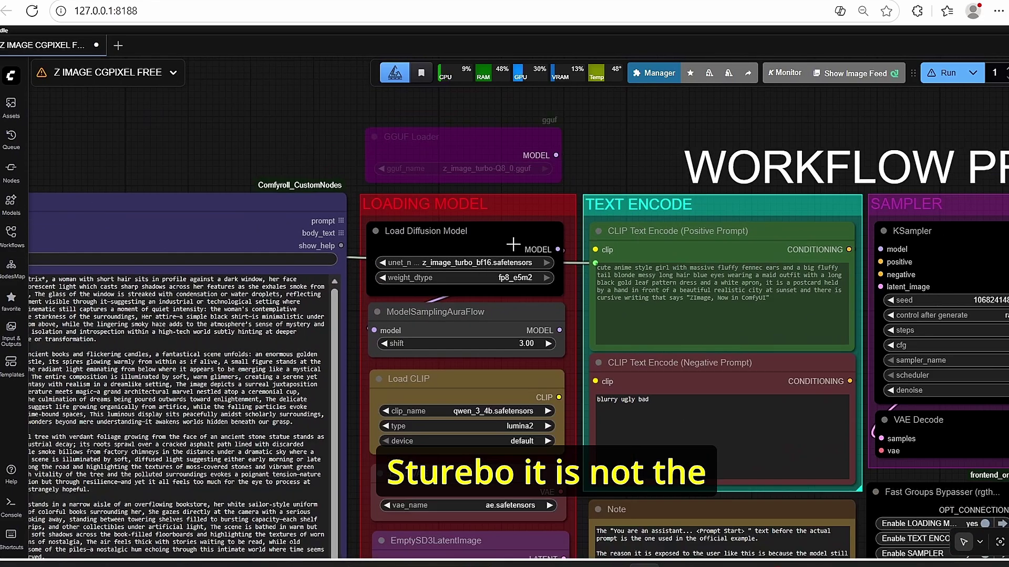
pyautogui.scroll(-3, 610, 155)
pyautogui.scroll(-5, 682, 128)
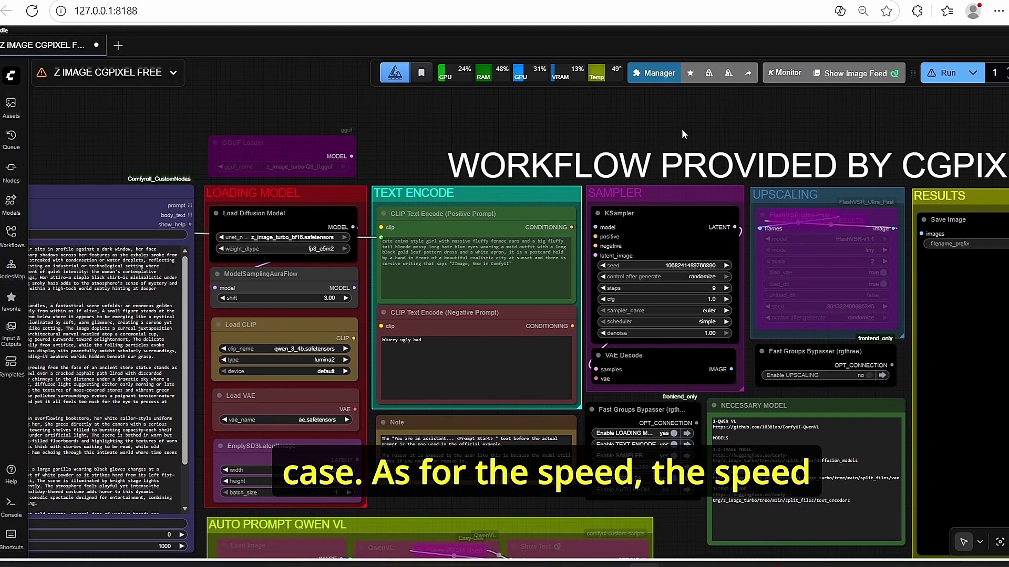
pyautogui.scroll(8, 123, 228)
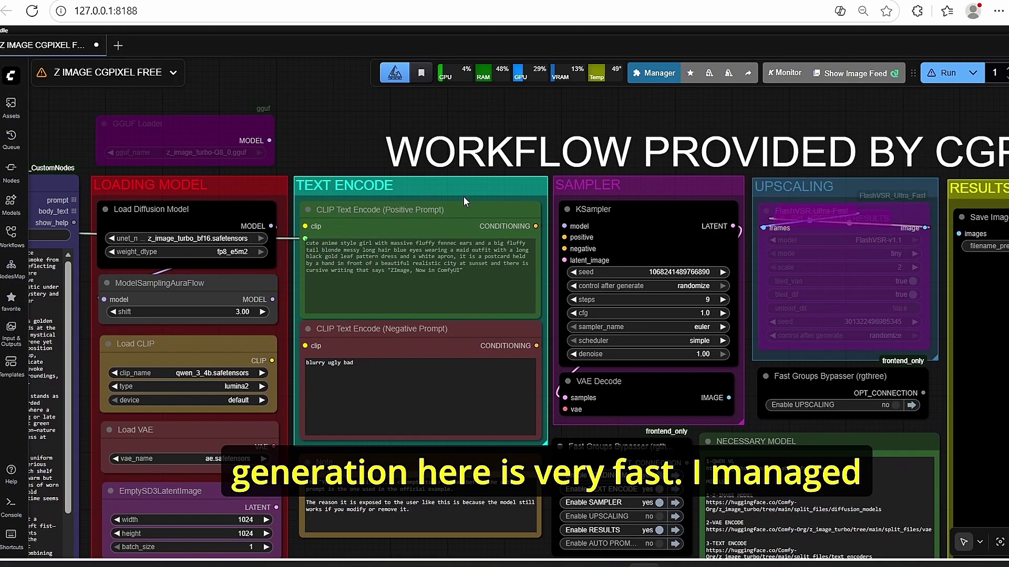
# - Examine the portrait, finger & poses and world prompt list nodes that feed the CGPIXEL workflow
pyautogui.scroll(-4, 660, 134)
pyautogui.scroll(-2, 659, 135)
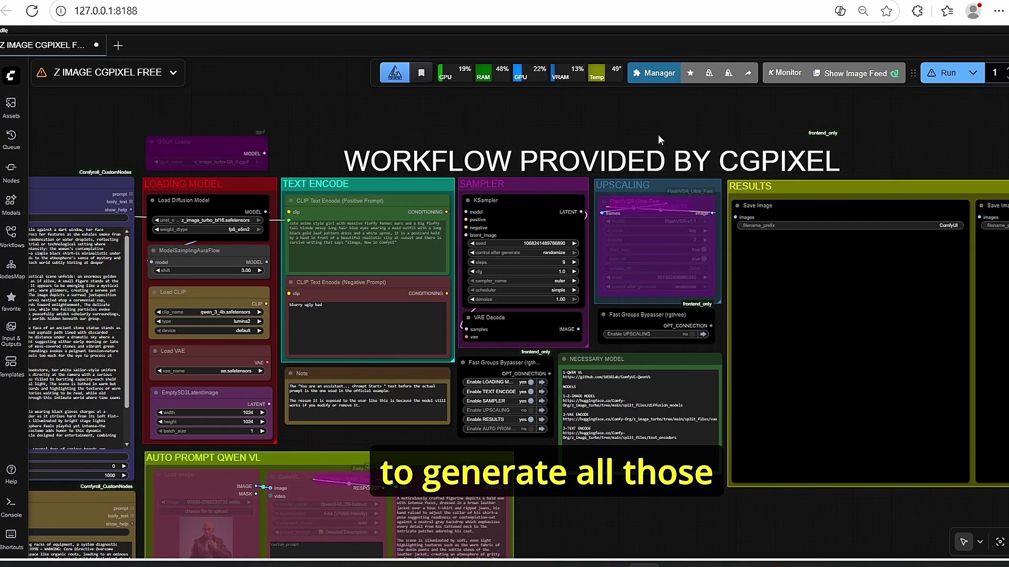
pyautogui.hscroll(-4, 658, 135)
pyautogui.scroll(3, 638, 150)
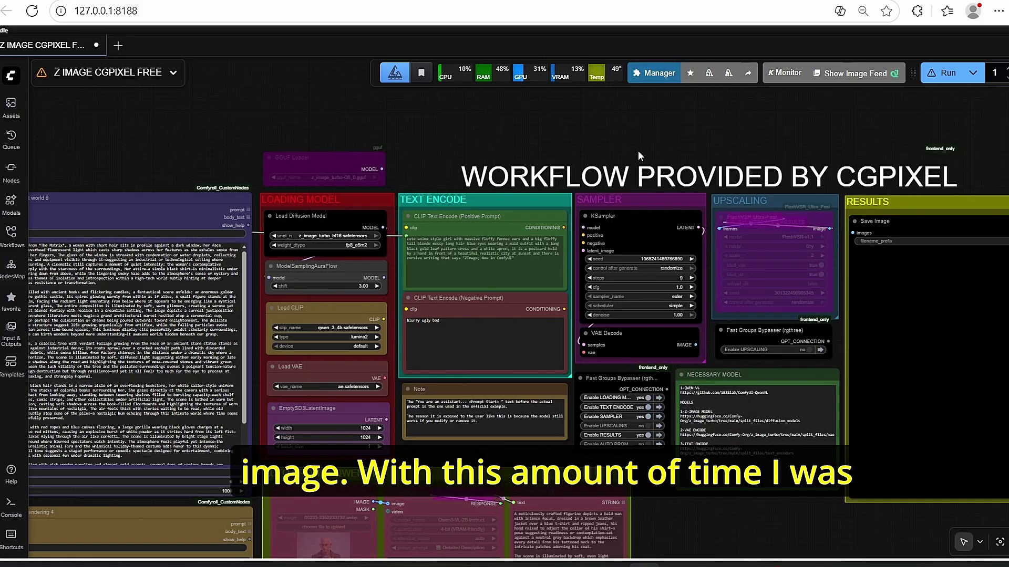
pyautogui.hscroll(-10, 638, 150)
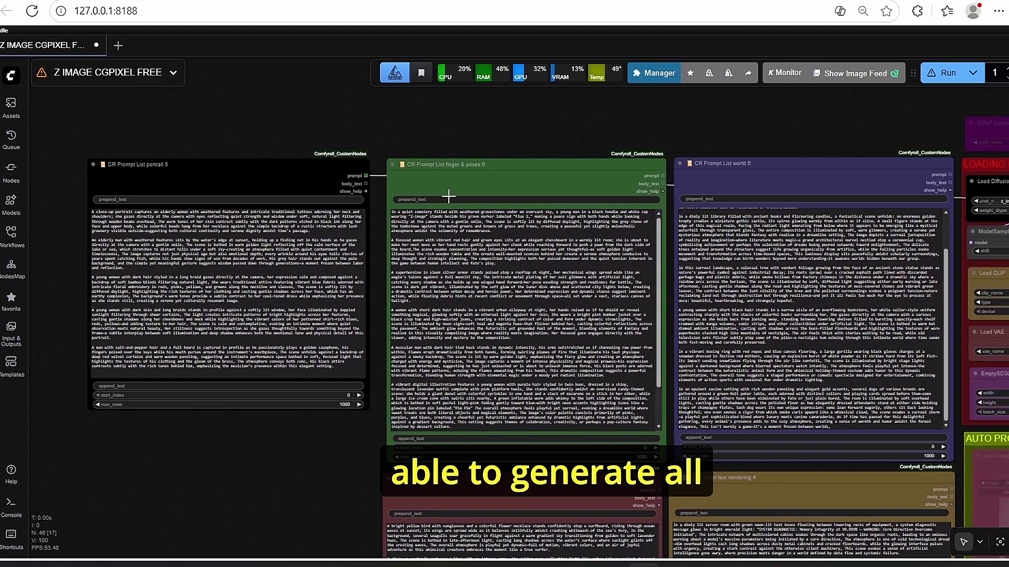
pyautogui.scroll(1, 762, 170)
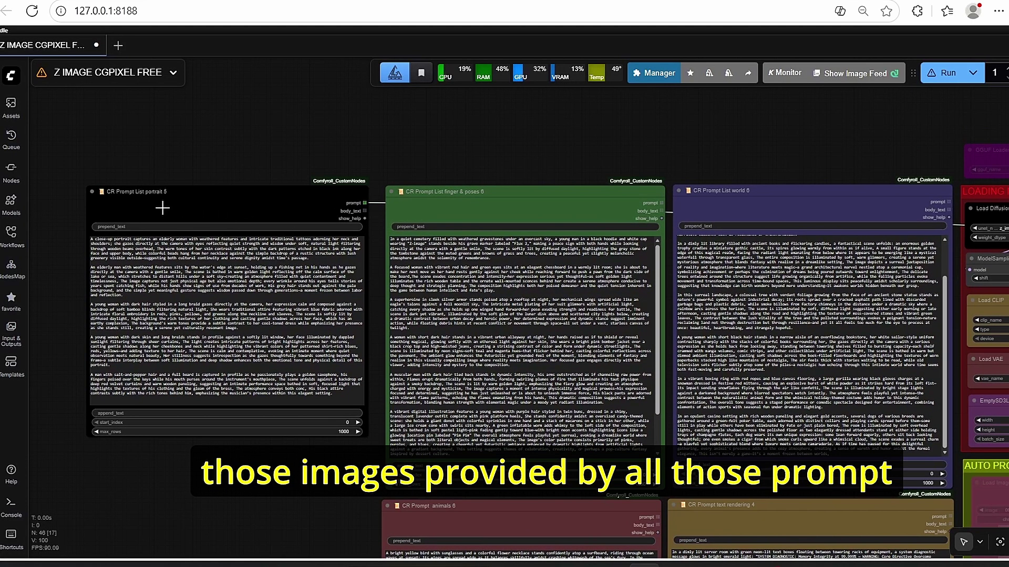
# - Go back to the main groups and look over the model loading, text encode, sampler and upscaling nodes
pyautogui.moveTo(869, 140); pyautogui.dragTo(459, 226)
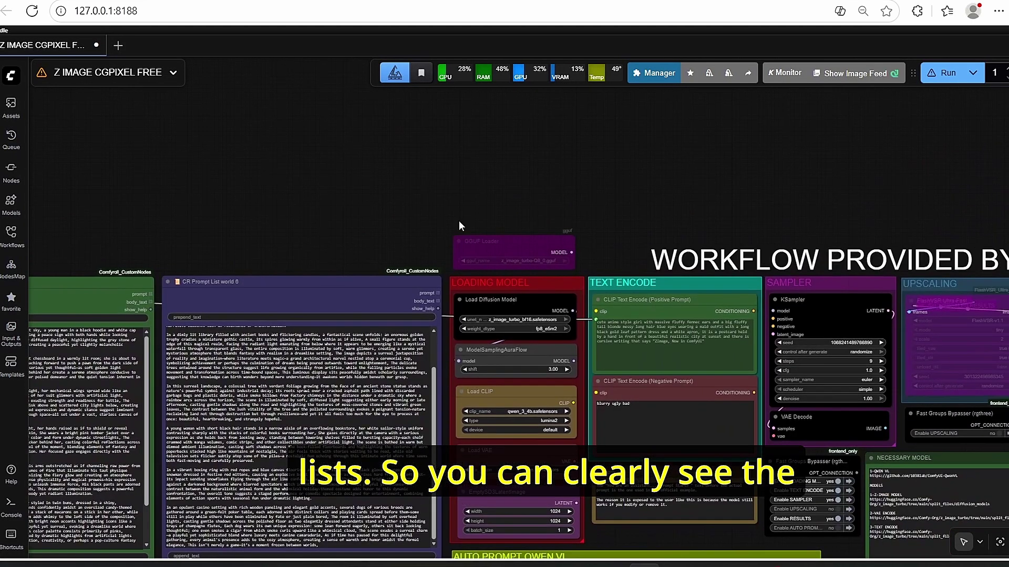
pyautogui.hscroll(5, 459, 225)
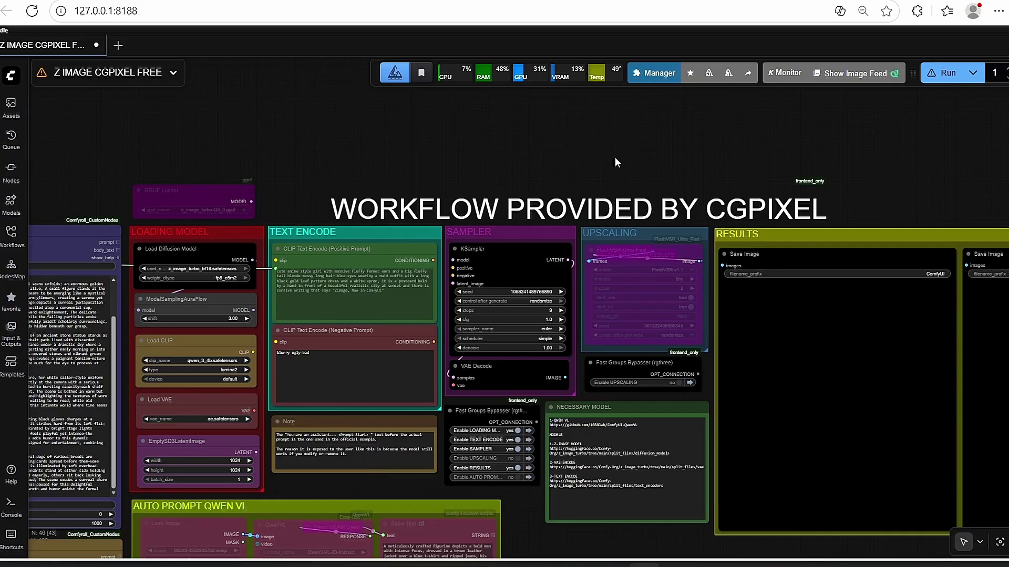
pyautogui.scroll(-2, 615, 157)
pyautogui.scroll(3, 573, 187)
pyautogui.scroll(-1, 638, 135)
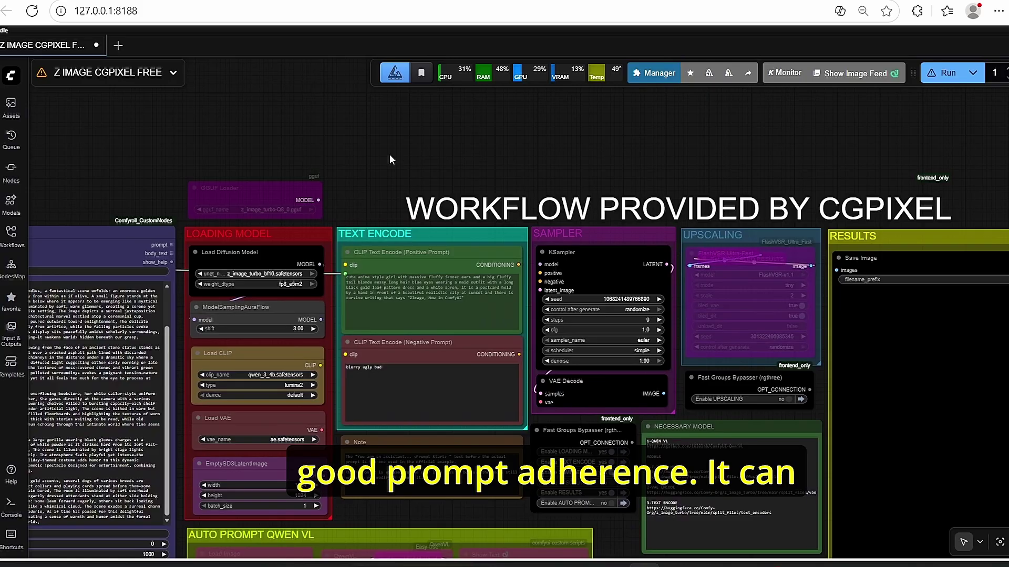
# - Review the prompt lists again, from the world and finger & poses prompts across to the portrait prompts
pyautogui.moveTo(389, 154); pyautogui.dragTo(648, 121)
pyautogui.moveTo(341, 167); pyautogui.dragTo(554, 179)
pyautogui.moveTo(638, 152); pyautogui.dragTo(660, 153)
pyautogui.moveTo(443, 169); pyautogui.dragTo(551, 158)
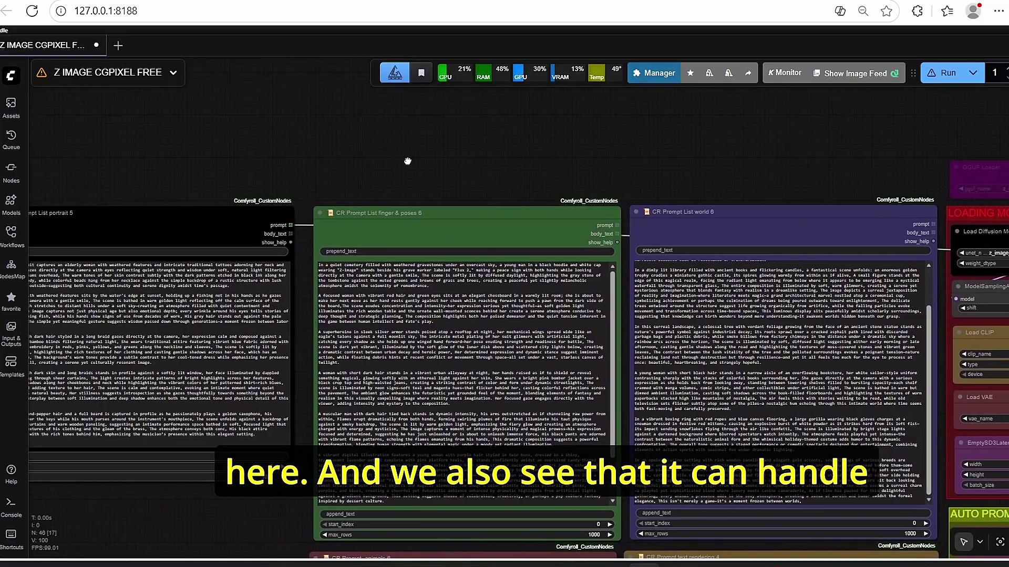
pyautogui.moveTo(408, 161); pyautogui.dragTo(468, 159)
pyautogui.moveTo(786, 190); pyautogui.dragTo(549, 110)
pyautogui.moveTo(82, 470); pyautogui.dragTo(289, 437)
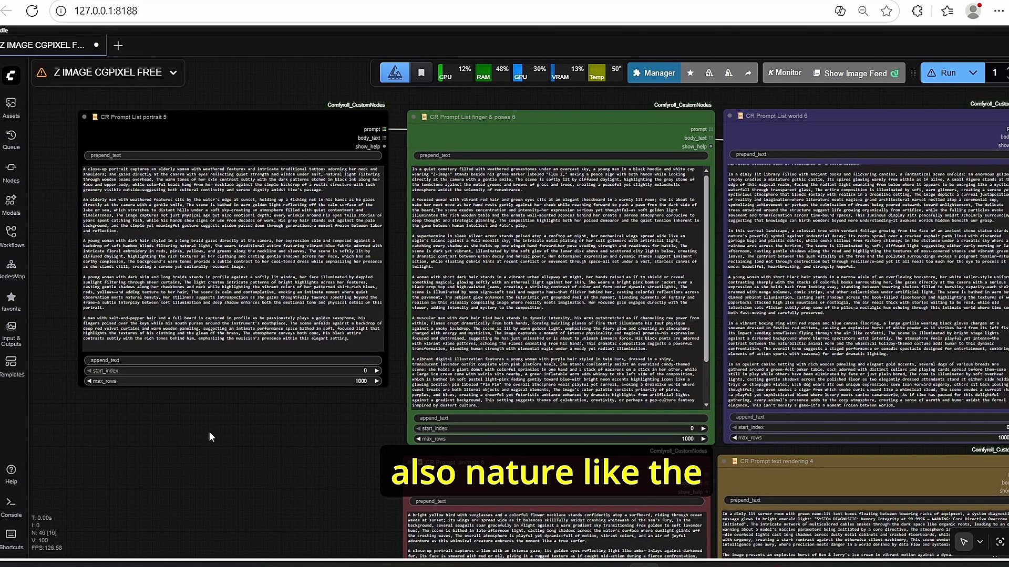
pyautogui.moveTo(210, 433); pyautogui.dragTo(298, 461)
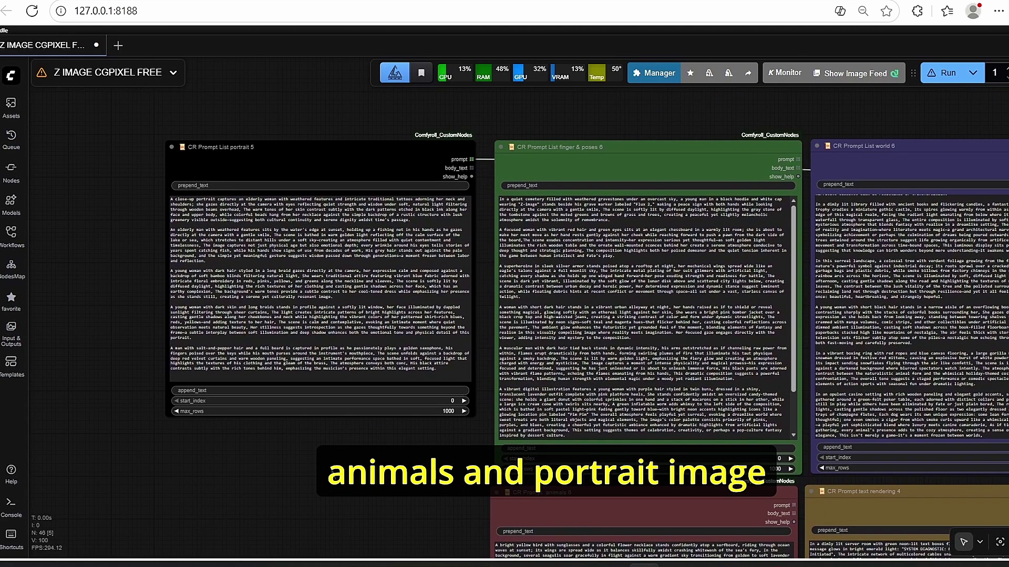
# - Survey the workflow from the Auto Prompt Qwen VL group to the Results group, including the Necessary Model note
pyautogui.scroll(-5, 298, 461)
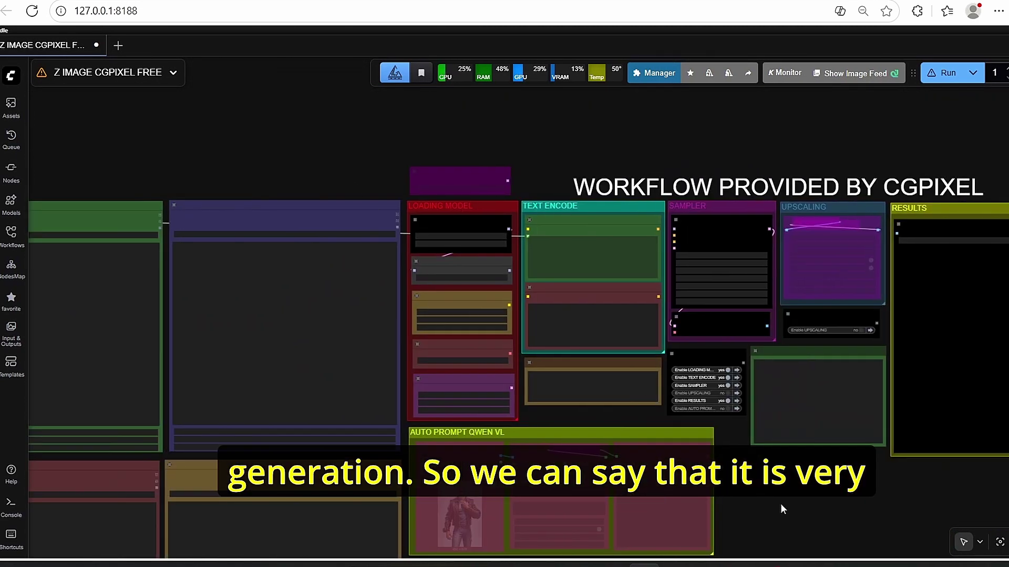
pyautogui.moveTo(781, 508); pyautogui.dragTo(586, 461)
pyautogui.moveTo(655, 440); pyautogui.dragTo(576, 464)
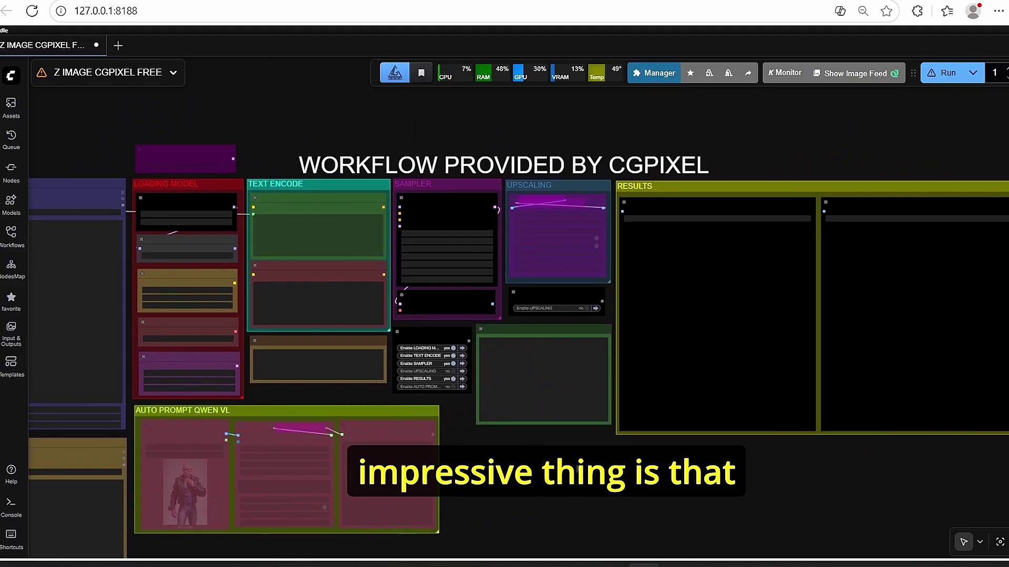
pyautogui.scroll(3, 574, 447)
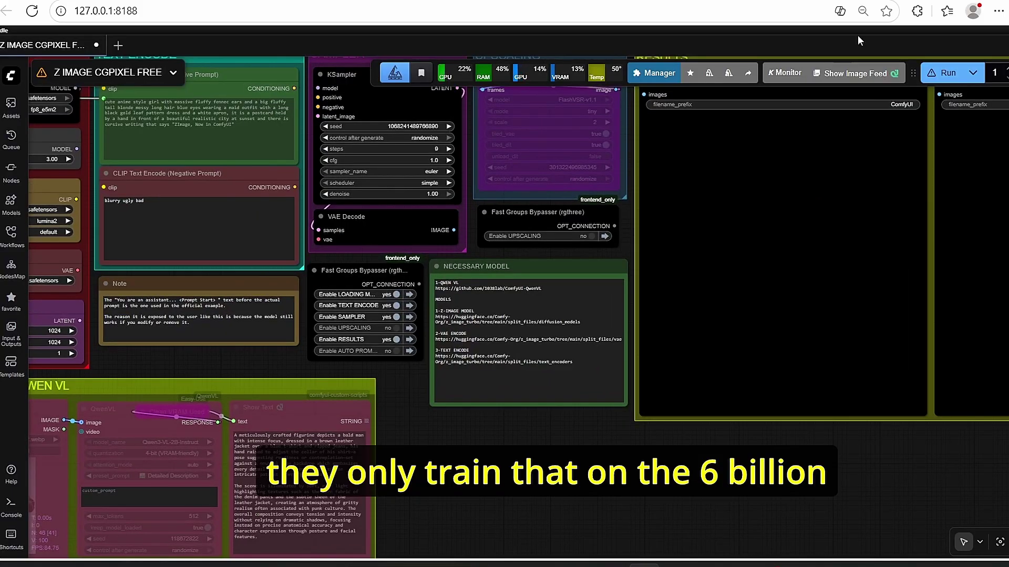
pyautogui.moveTo(411, 373); pyautogui.dragTo(501, 460)
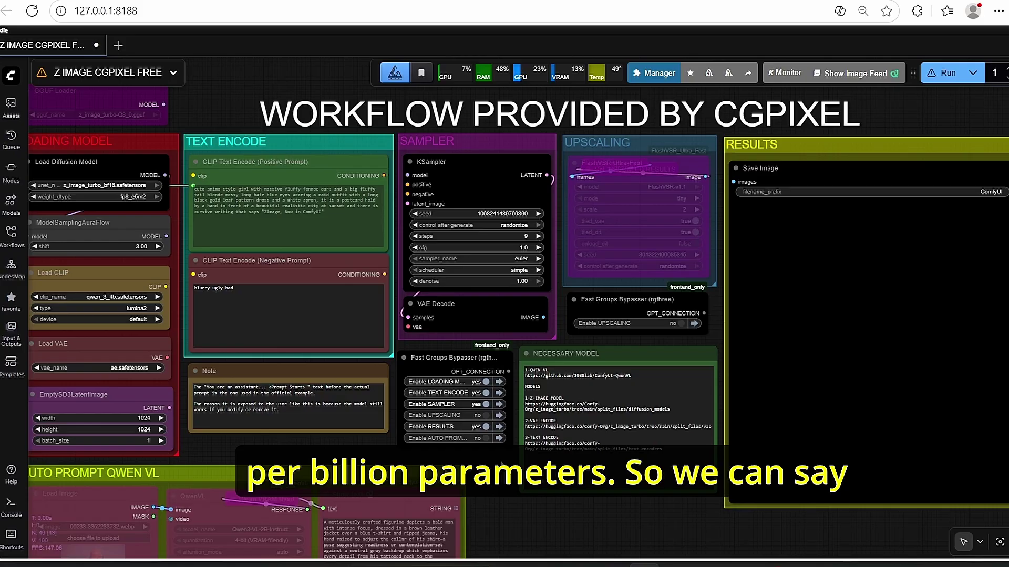
pyautogui.moveTo(312, 440); pyautogui.dragTo(315, 446)
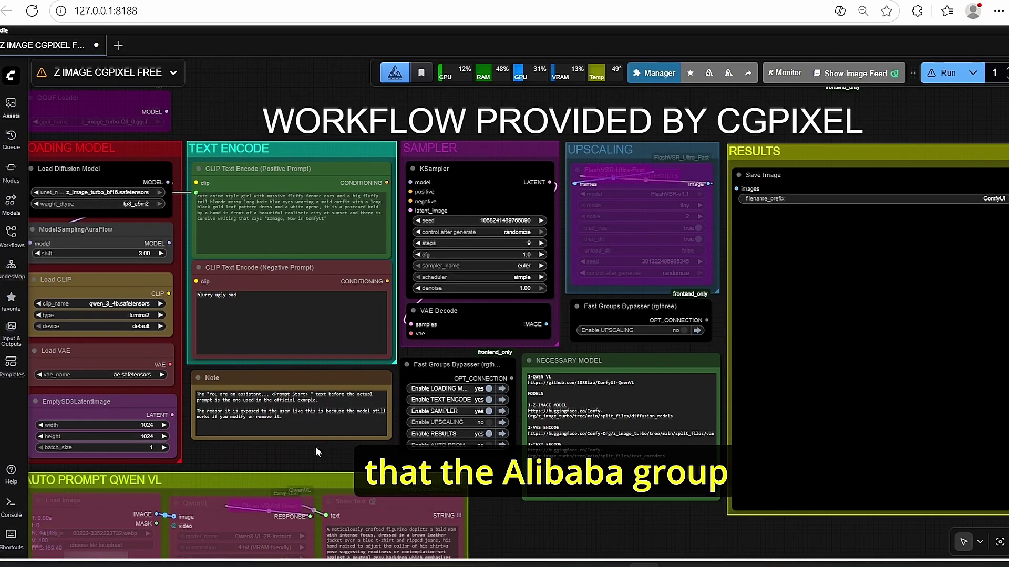
pyautogui.moveTo(918, 115); pyautogui.dragTo(887, 150)
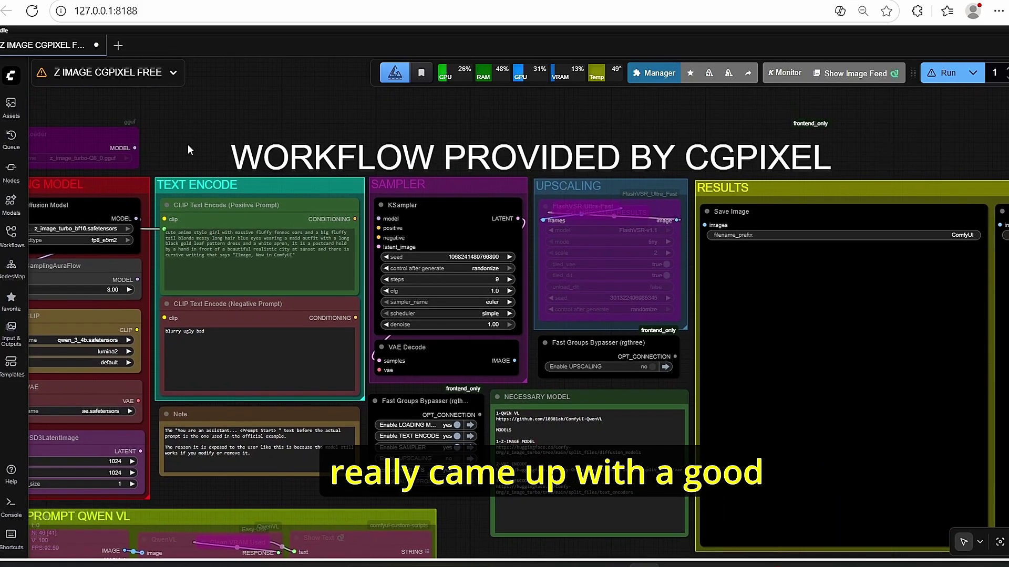
# - View the Basic Example Workflow image on the ComfyUI z_image examples page and return to the CGPIXEL workflow
pyautogui.scroll(3, 262, 157)
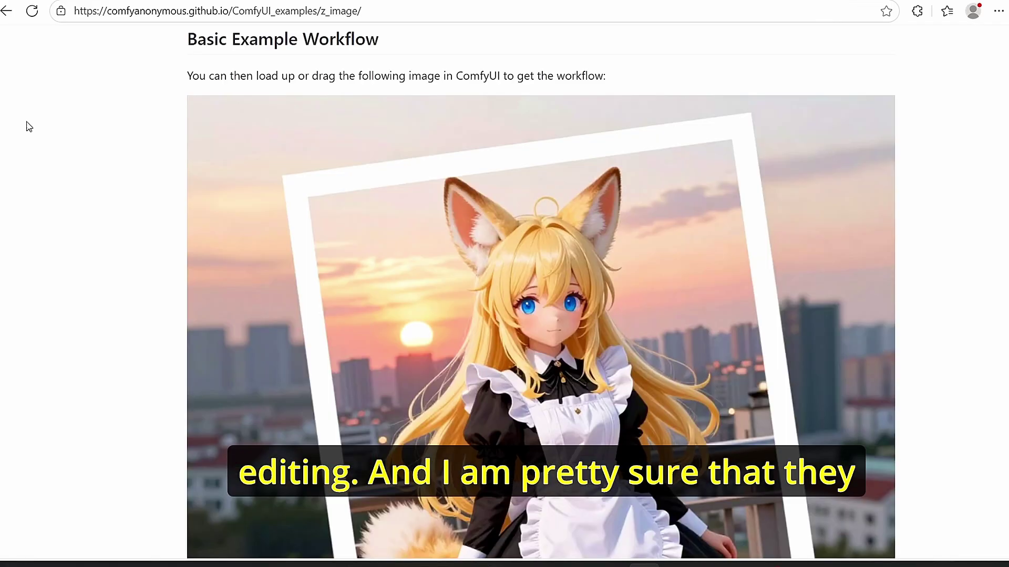
pyautogui.click(6, 10)
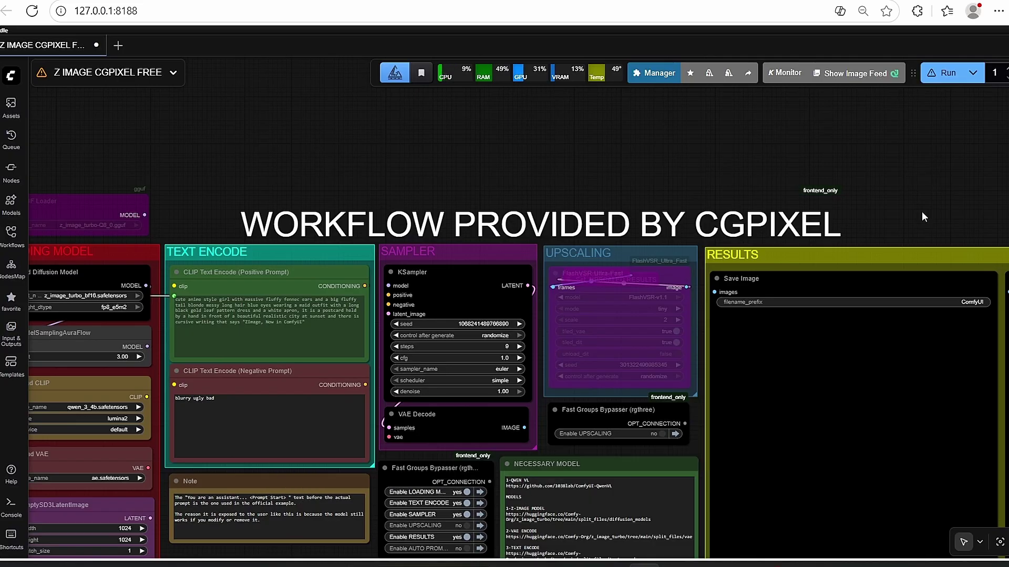
pyautogui.moveTo(957, 219); pyautogui.dragTo(944, 221)
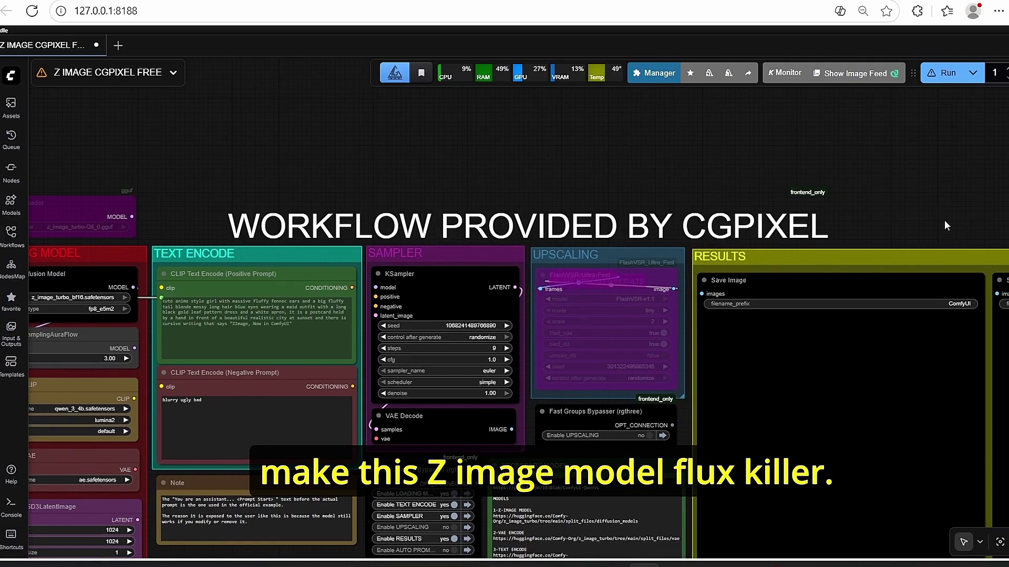